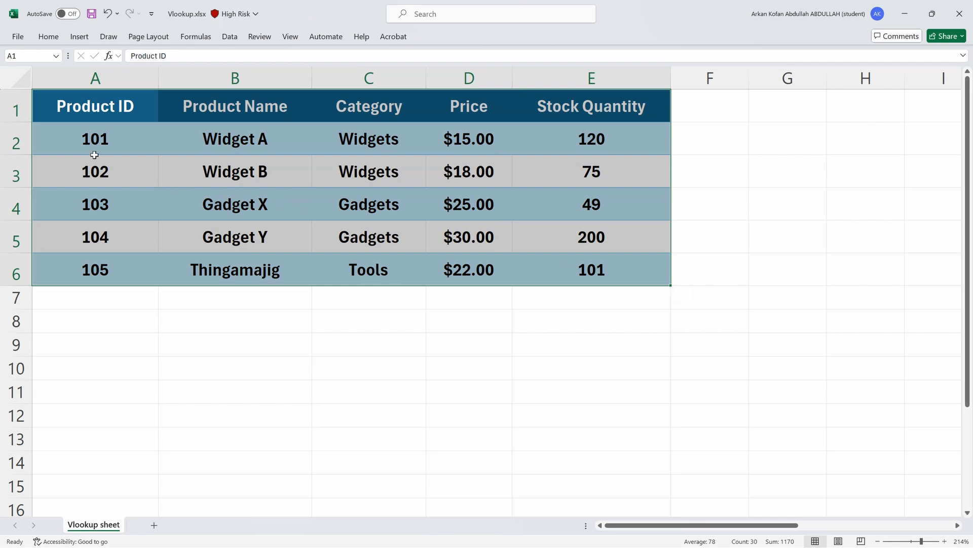
Step: Review the table's headers: Product ID, Product Name, Category, Price and Stock Quantity
left_click(114, 106)
left_click(191, 108)
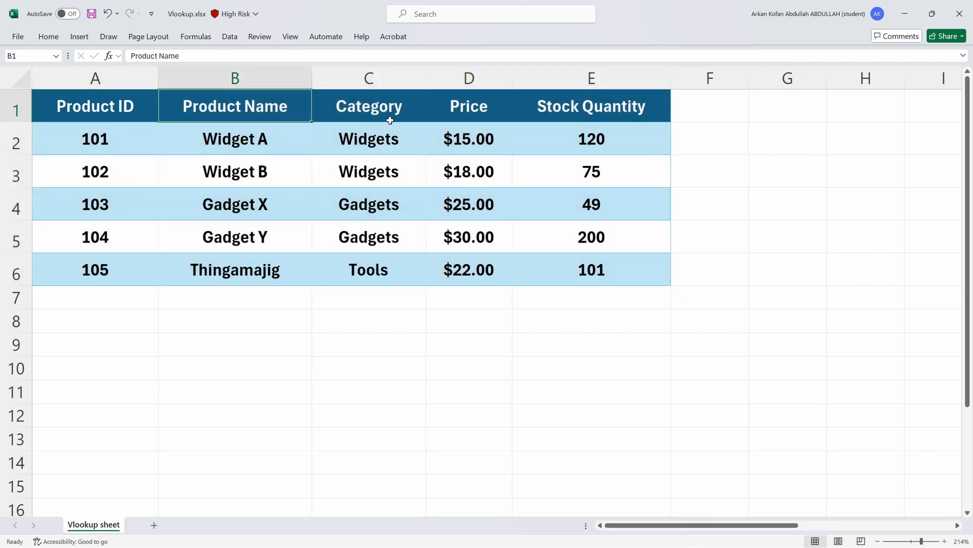
left_click(389, 108)
left_click(484, 106)
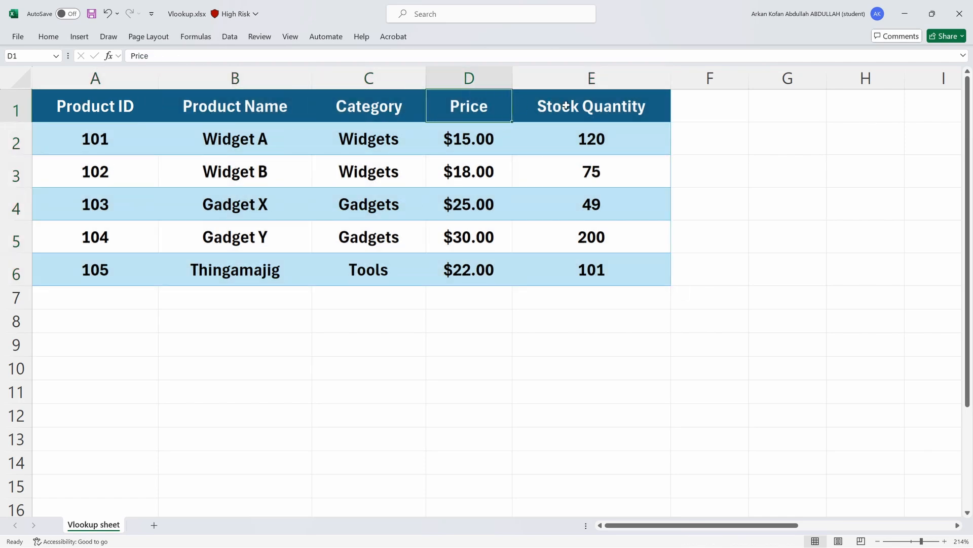
left_click(604, 107)
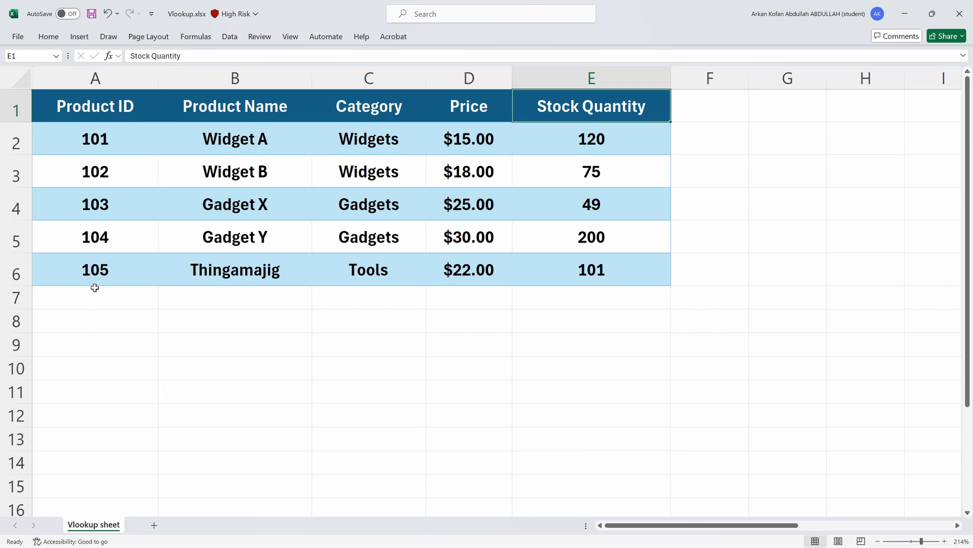
Step: Examine the entries under Product ID, Price, Stock Quantity, Category and Product Name in rows 2 to 6
left_click_drag(102, 147, 101, 267)
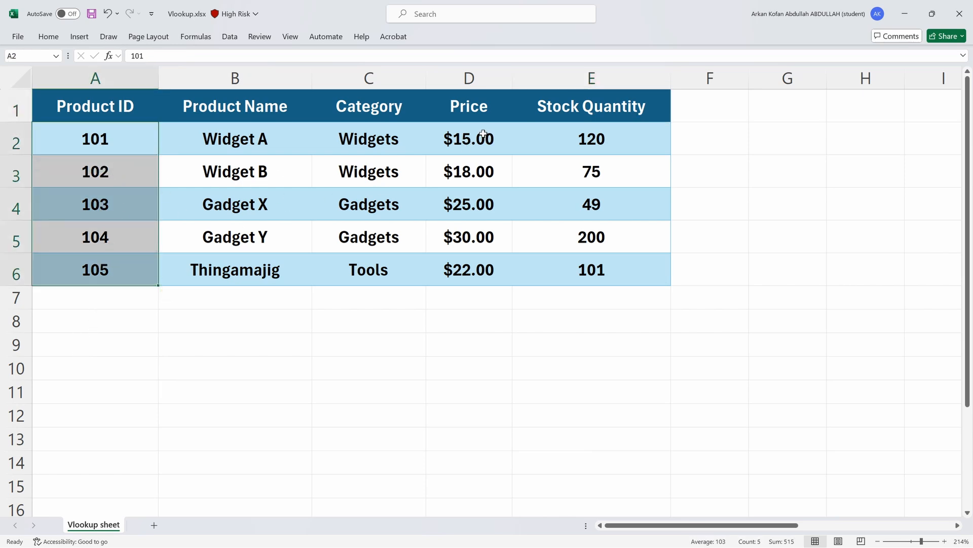
left_click_drag(483, 134, 467, 262)
left_click(80, 147)
left_click(92, 179)
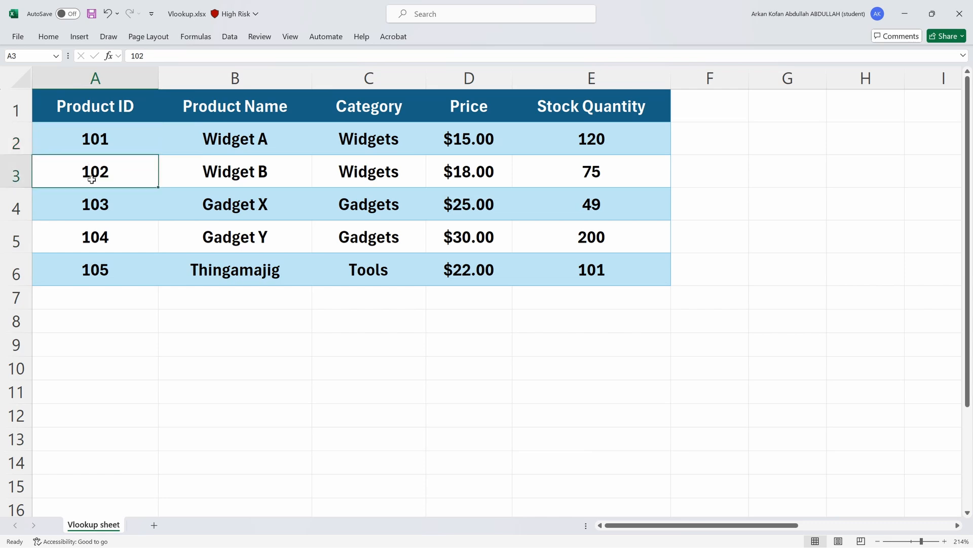
left_click(93, 213)
left_click(95, 239)
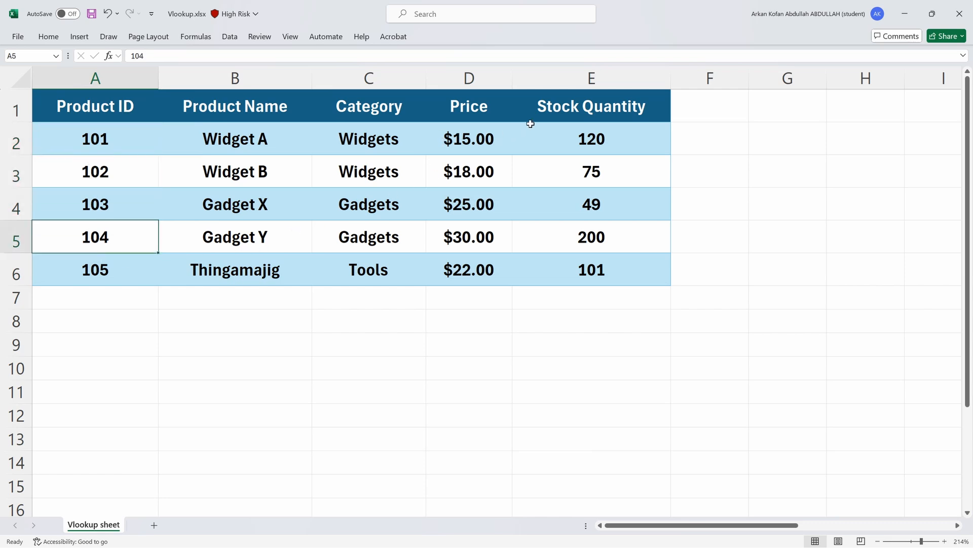
left_click_drag(560, 131, 576, 269)
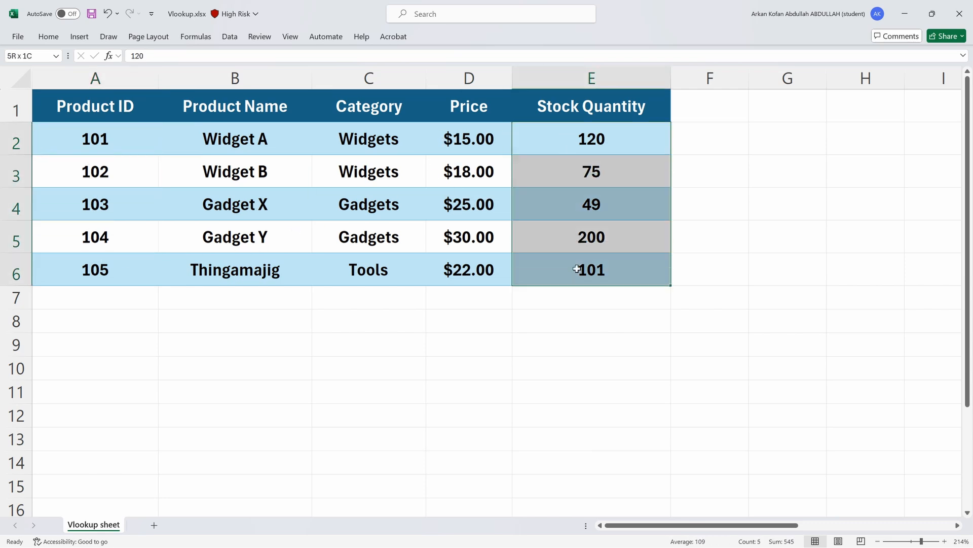
left_click_drag(370, 134, 383, 267)
left_click(385, 267)
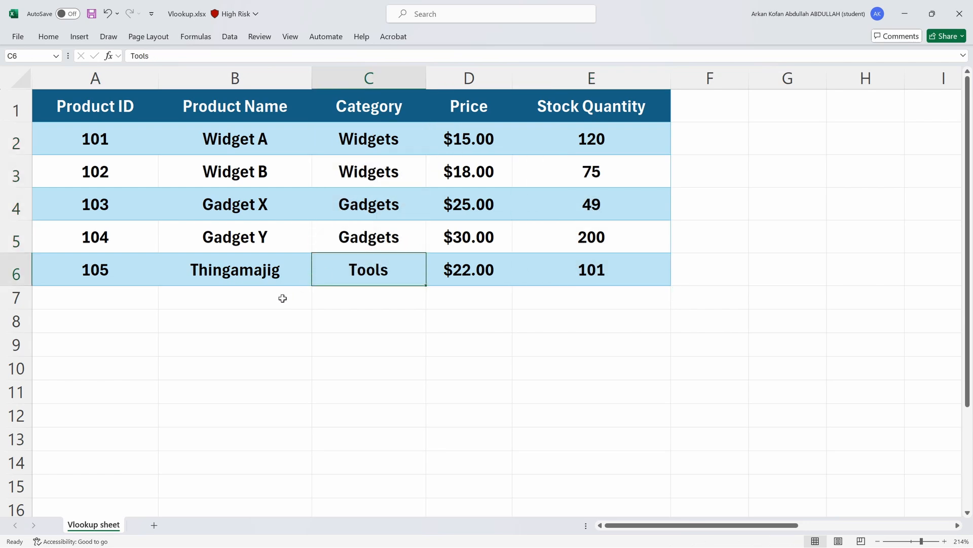
left_click_drag(233, 135, 238, 265)
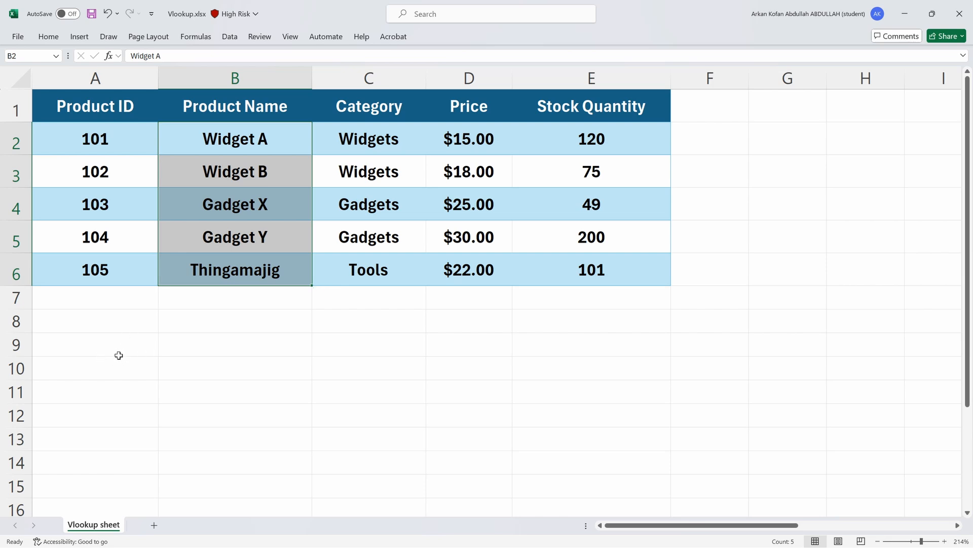
Step: Enter the product ID 101 in cell A10 as the lookup value
left_click(111, 369)
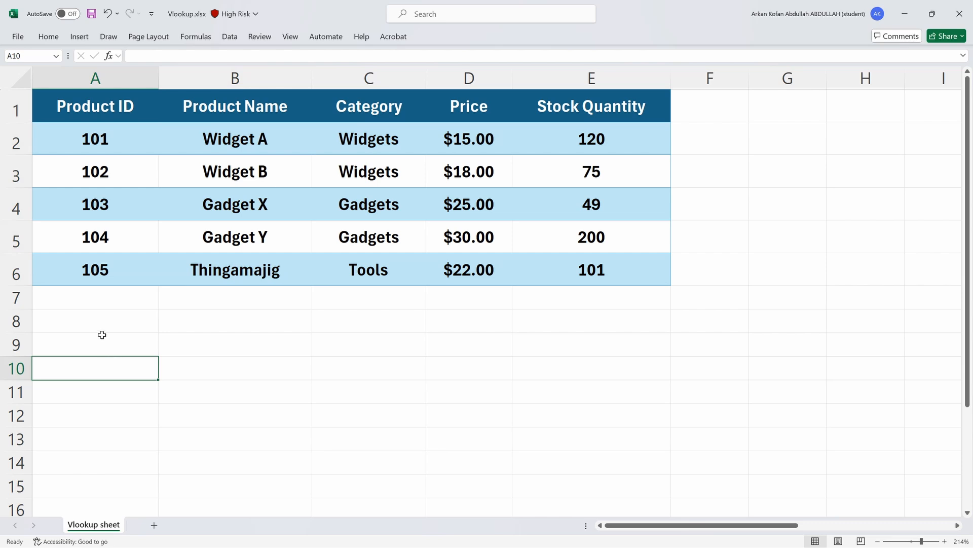
type("101")
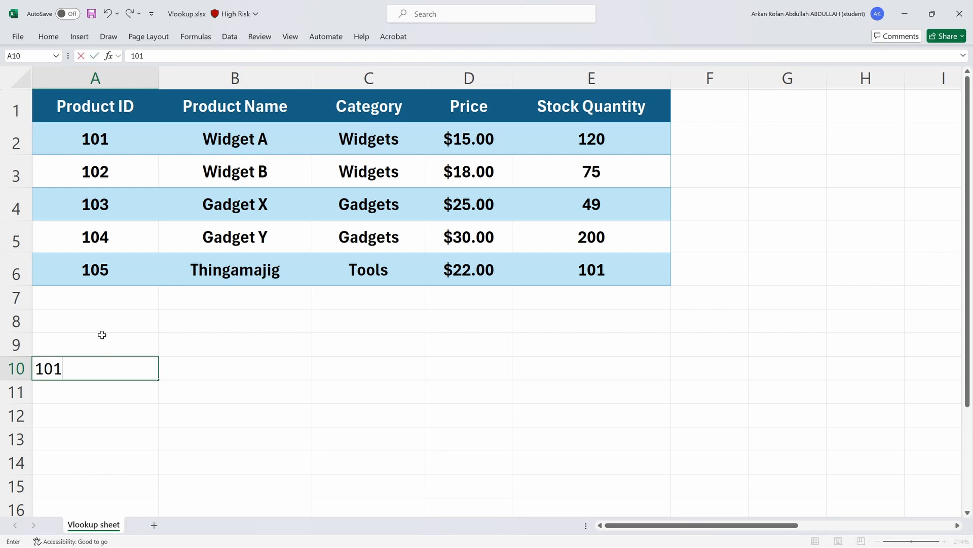
key("Return")
left_click(122, 370)
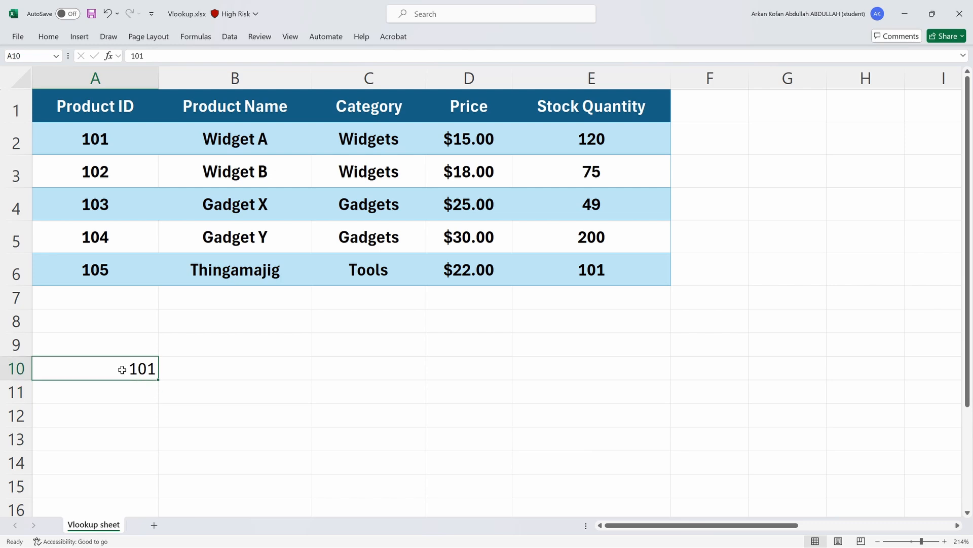
left_click(95, 138)
left_click(156, 375)
Step: In cell B10, enter a VLOOKUP formula that looks up A10 in A1:E6 and returns column 4 with an exact match (FALSE)
left_click(183, 369)
type("=Vloo")
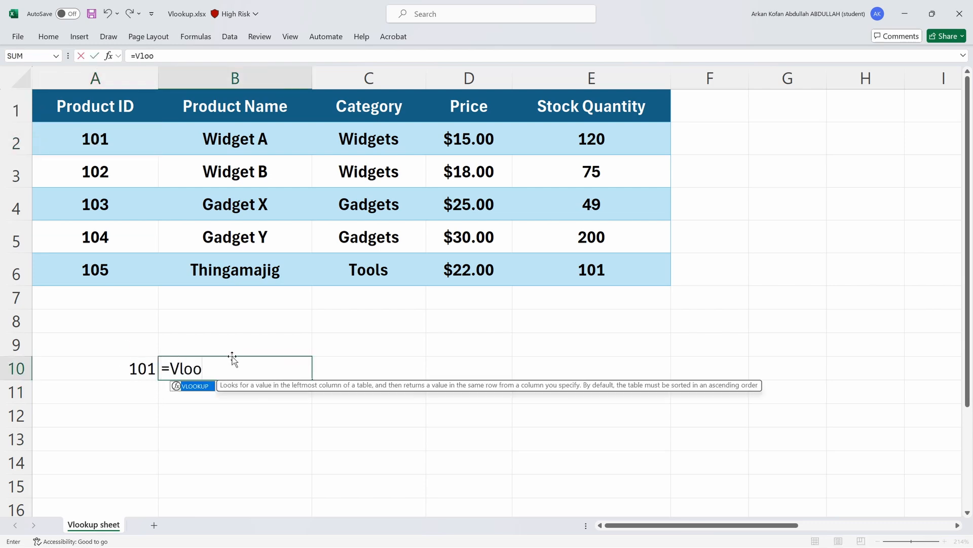
key("Tab")
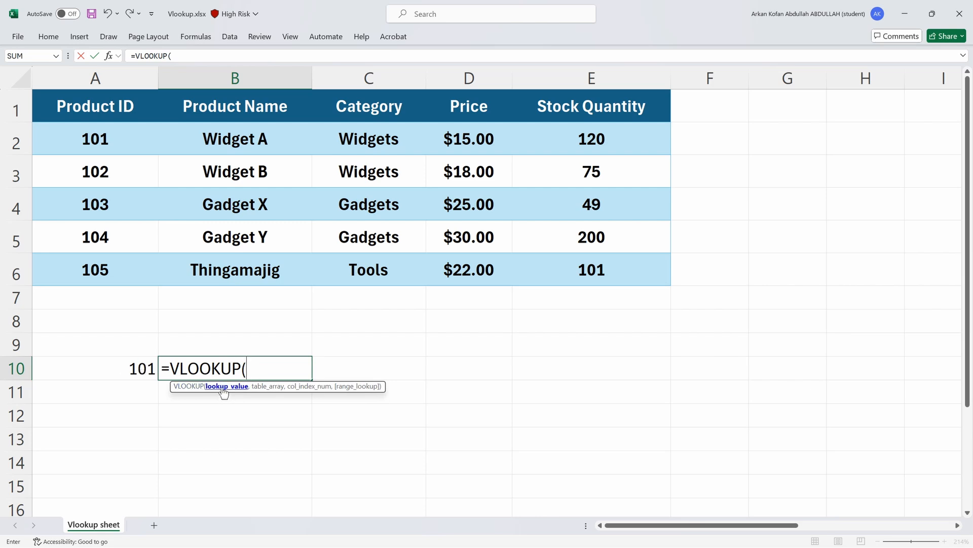
left_click(131, 371)
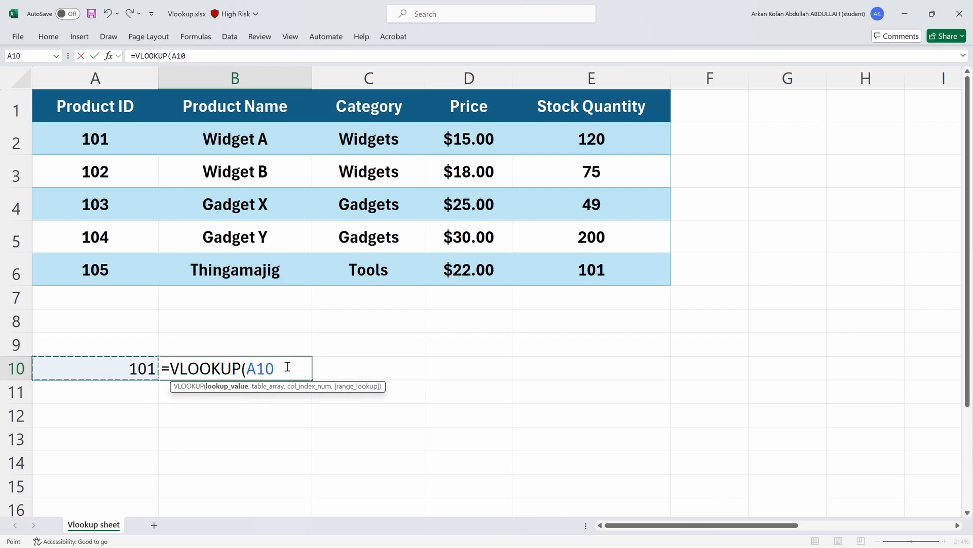
type(",")
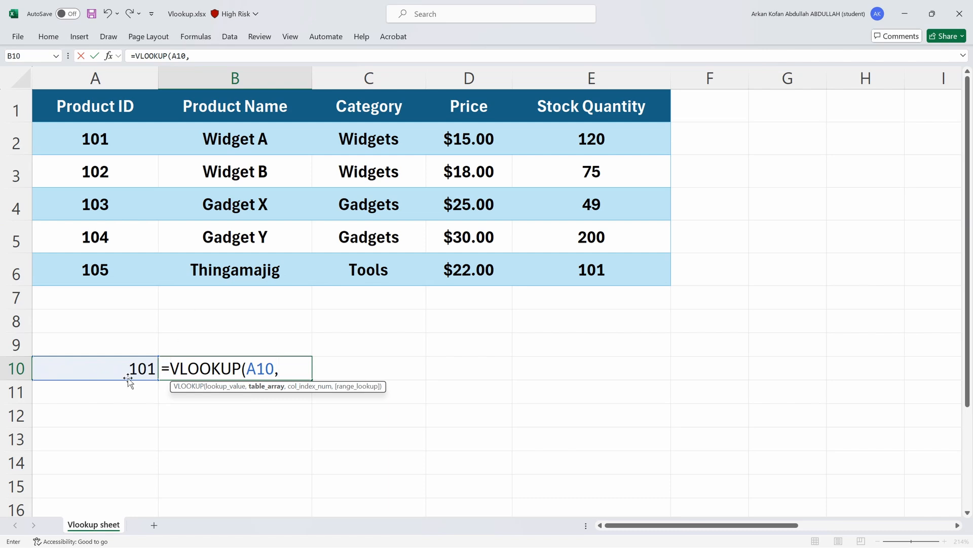
left_click_drag(60, 108, 583, 260)
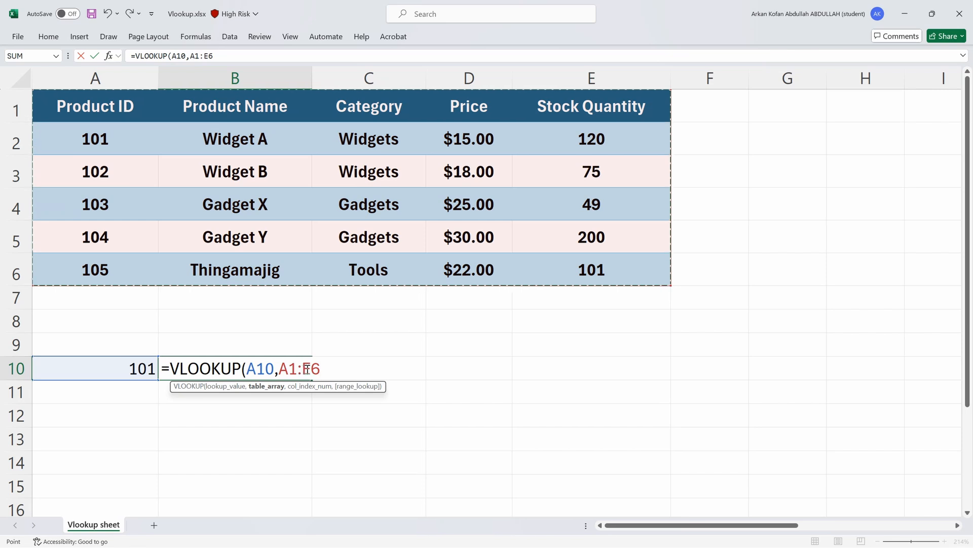
type(",4")
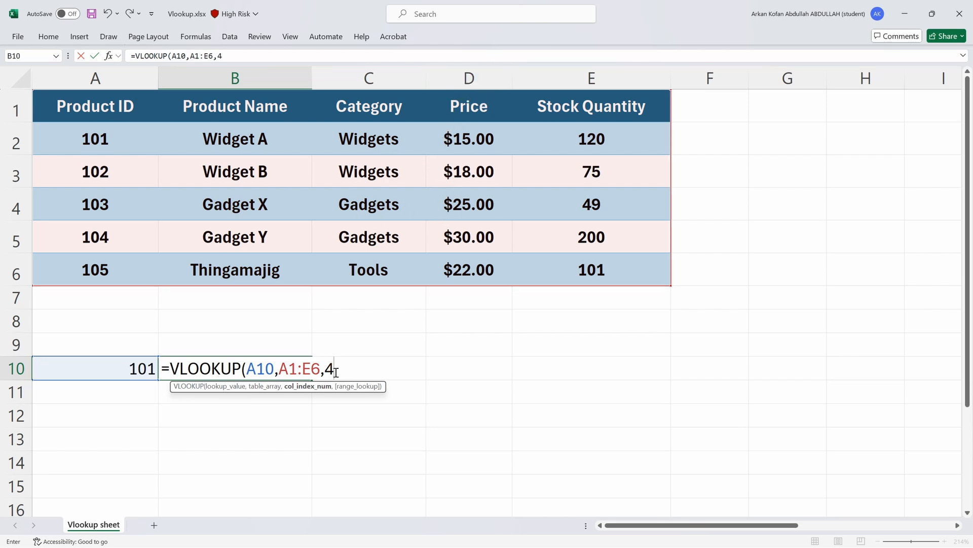
type(",")
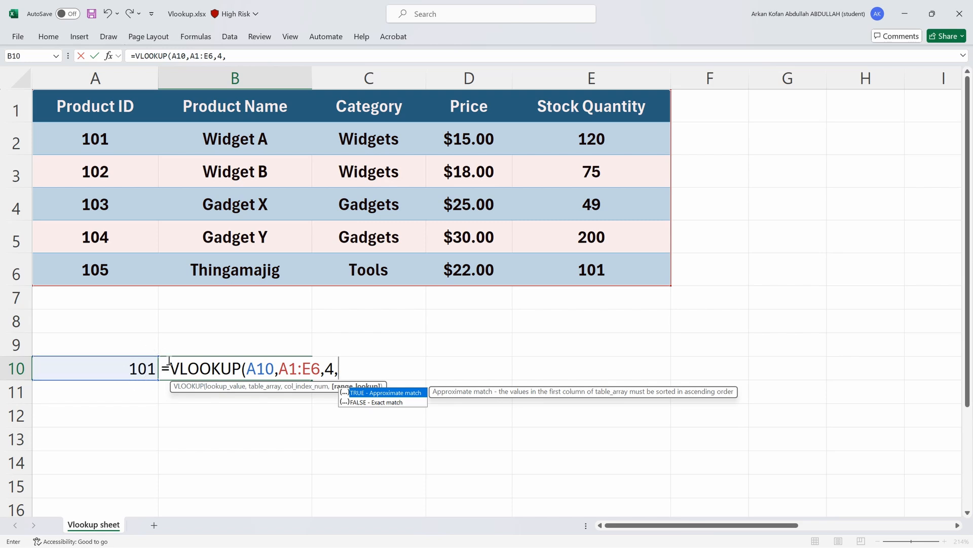
double_click(369, 403)
type(")")
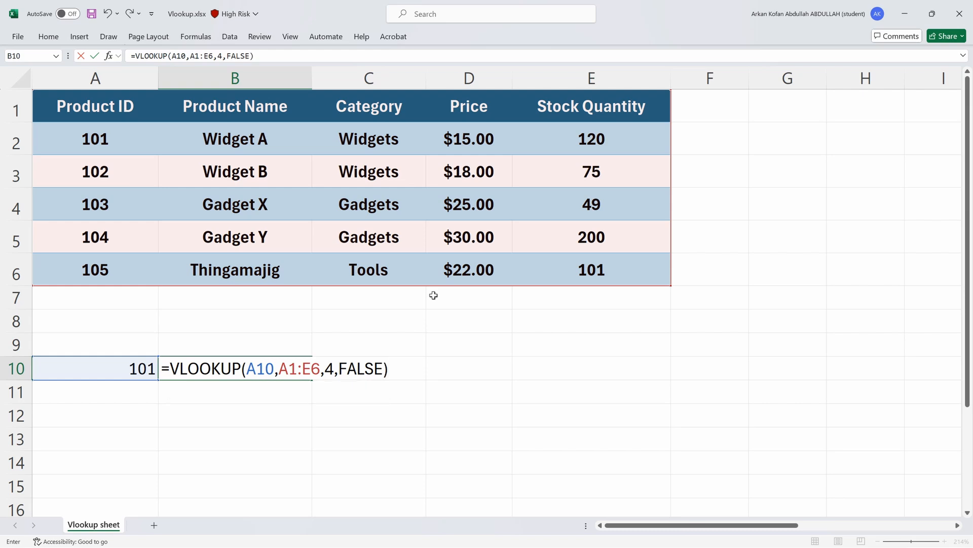
key("Return")
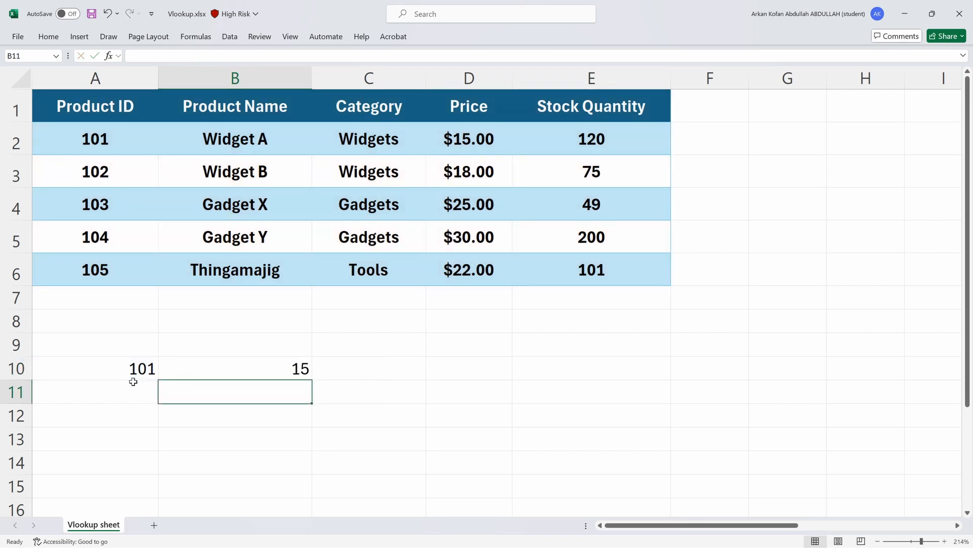
Step: Check the looked-up price against product 101's table row, and change the lookup ID in A10 to 103
left_click_drag(132, 381, 302, 370)
left_click(451, 147)
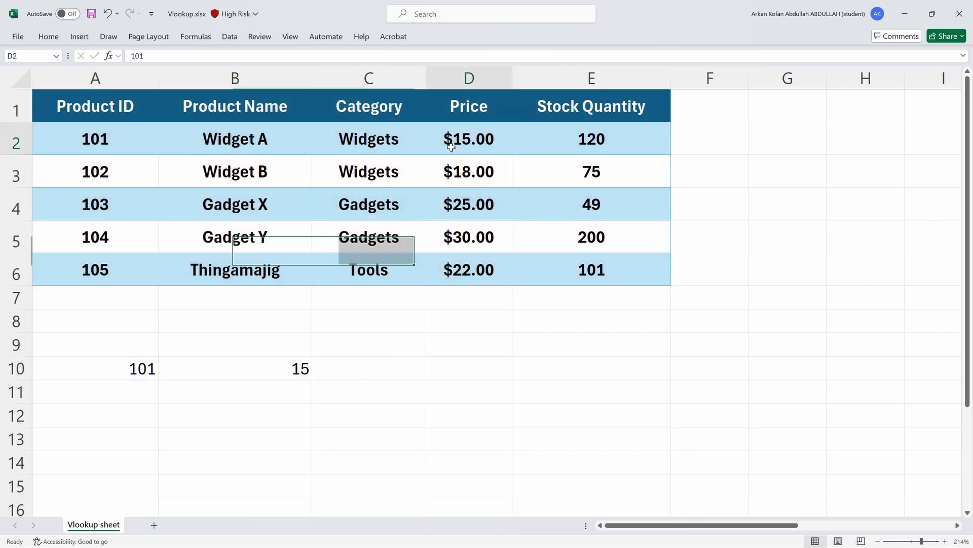
left_click(86, 138)
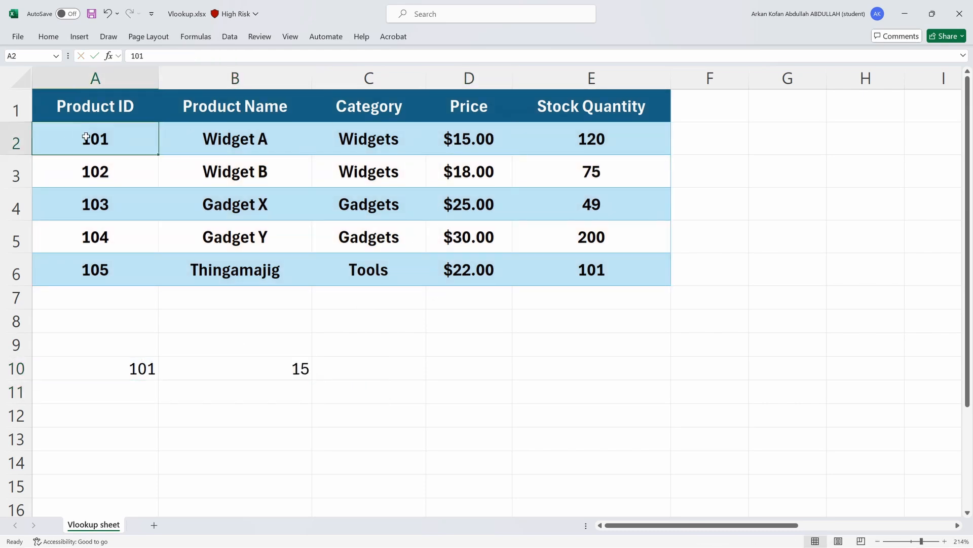
double_click(143, 369)
type("103")
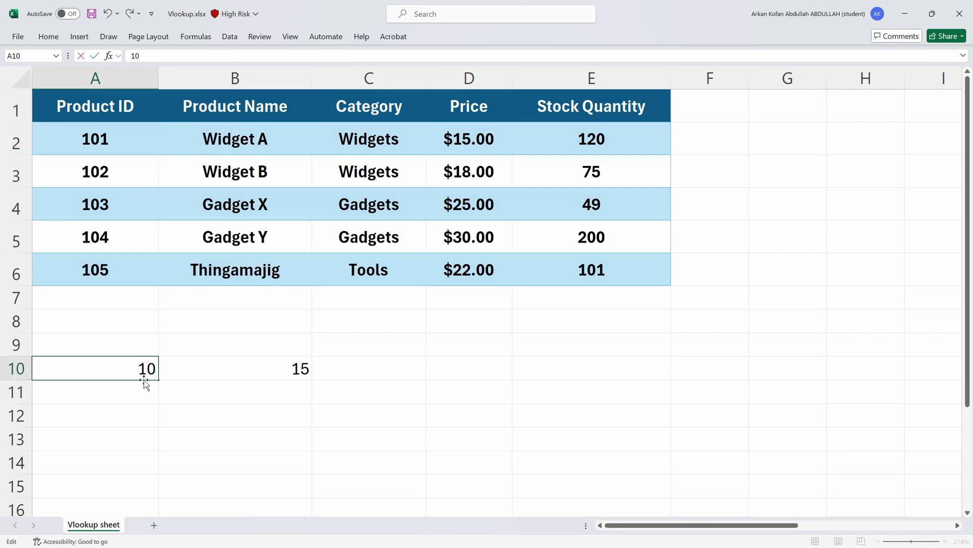
key("Return")
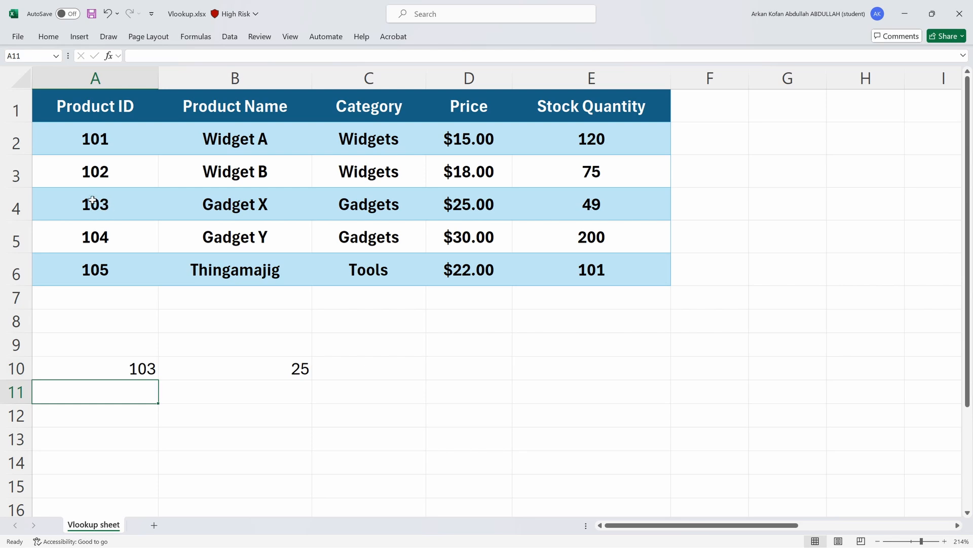
Step: Change the lookup ID in cell A10 to 105 to test the formula with another product
double_click(147, 369)
double_click(153, 375)
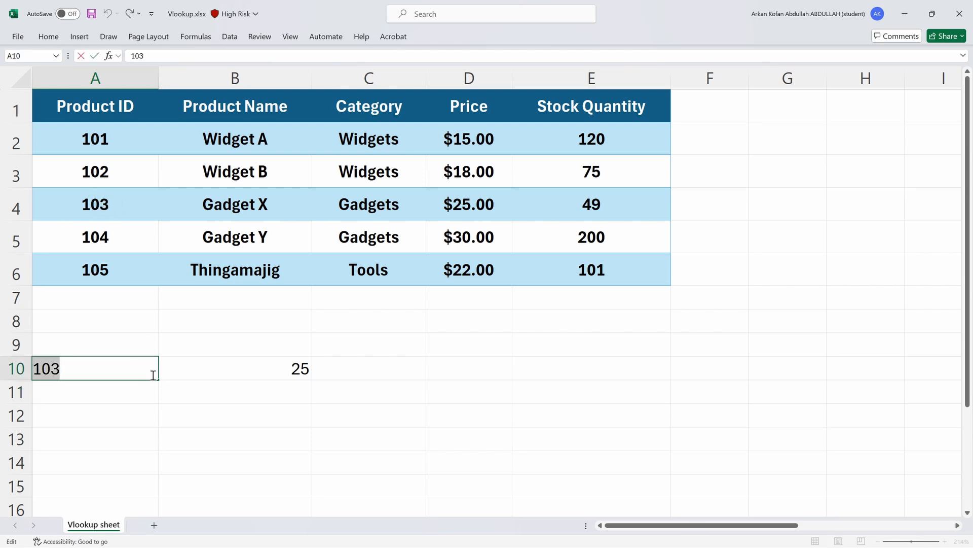
type("105")
key("Return")
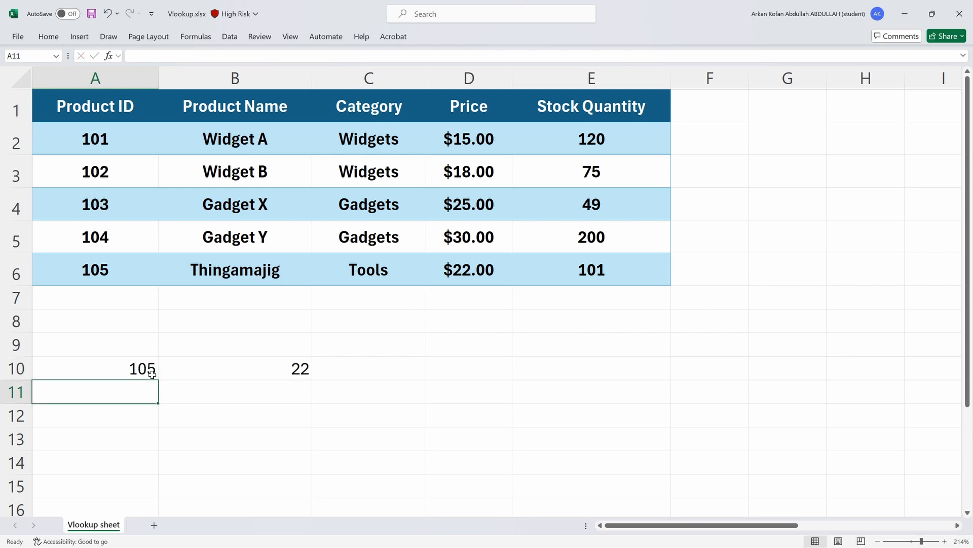
Step: Test the formula with an ID missing from the table by setting cell A10 to 106
left_click(129, 368)
double_click(130, 369)
double_click(130, 369)
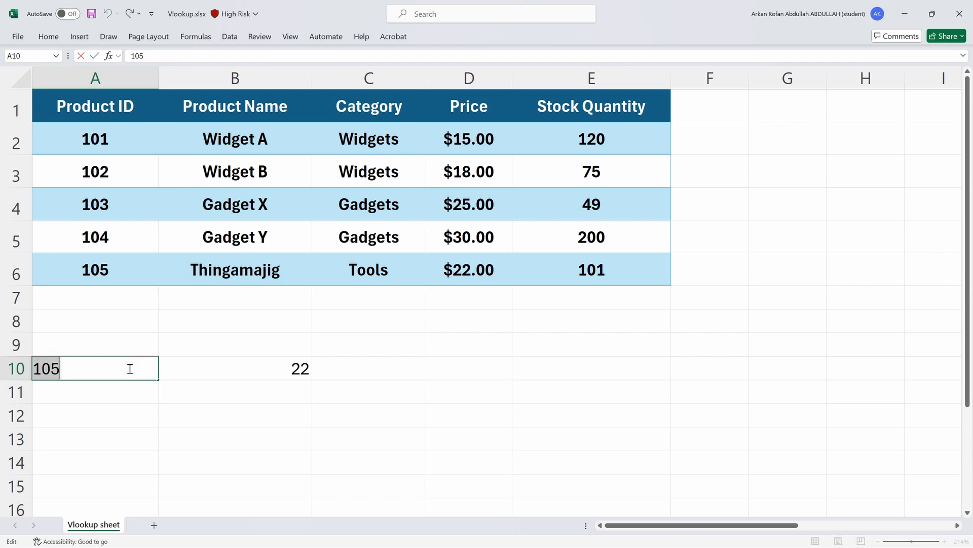
type("106")
key("Return")
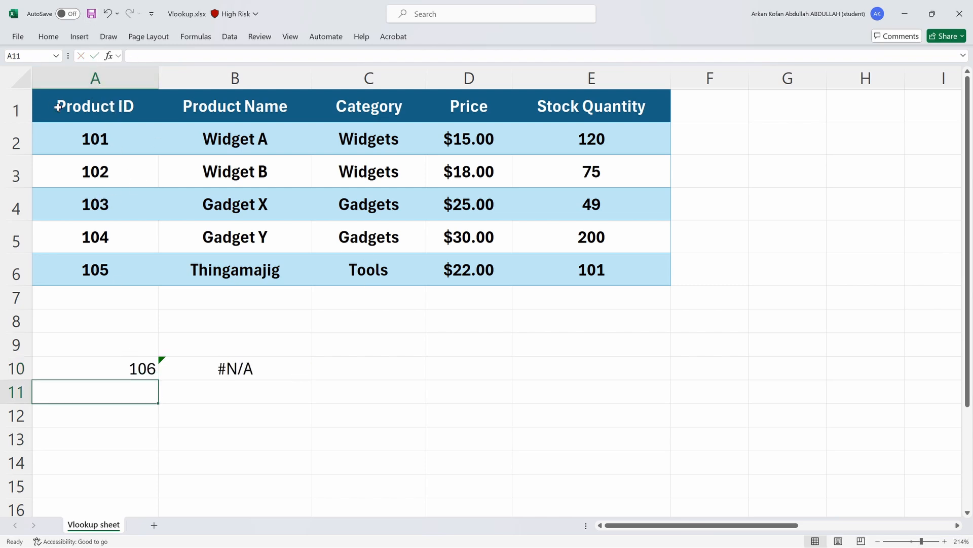
Step: Set the lookup ID in cell A10 to 104
left_click(146, 369)
double_click(146, 368)
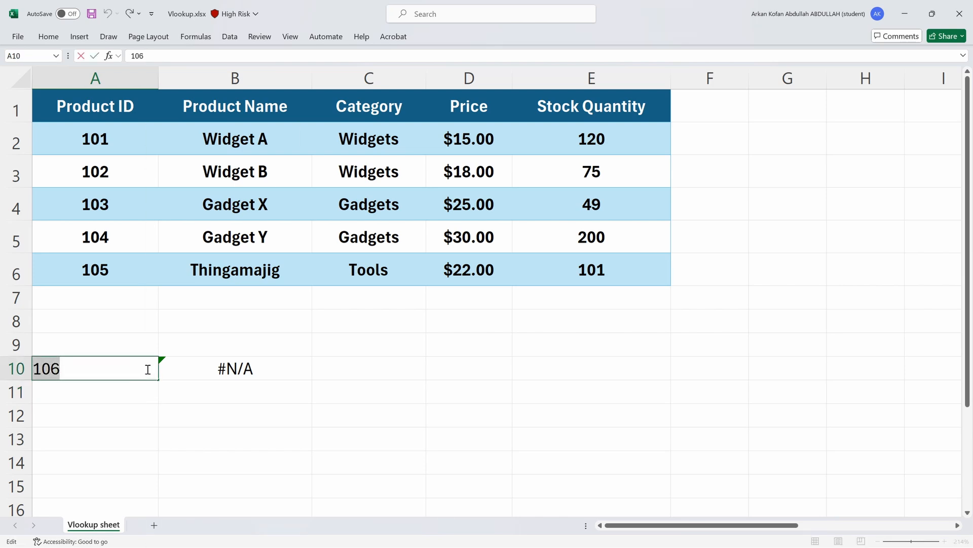
type("10")
key("Return")
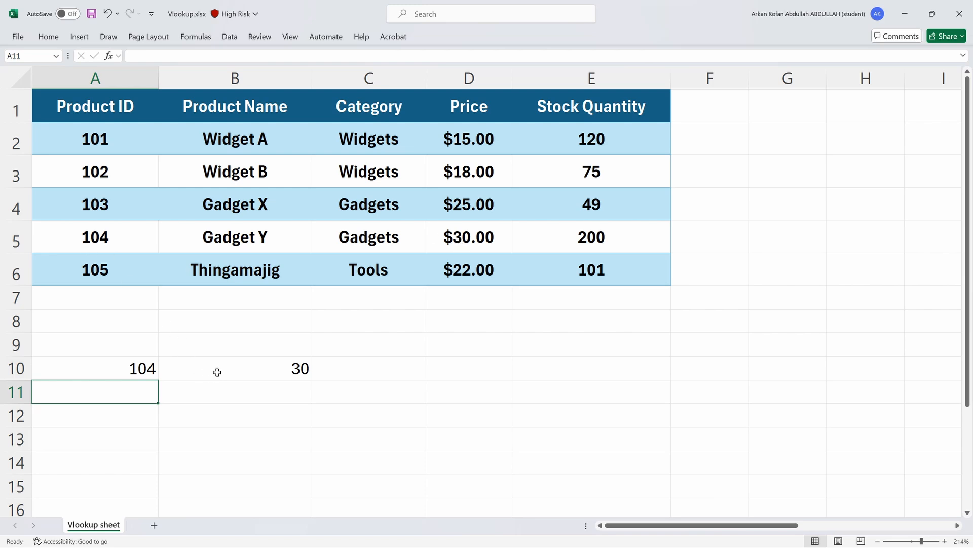
Step: Change the column index in B10's VLOOKUP formula to 5 so it returns the stock quantity
double_click(299, 371)
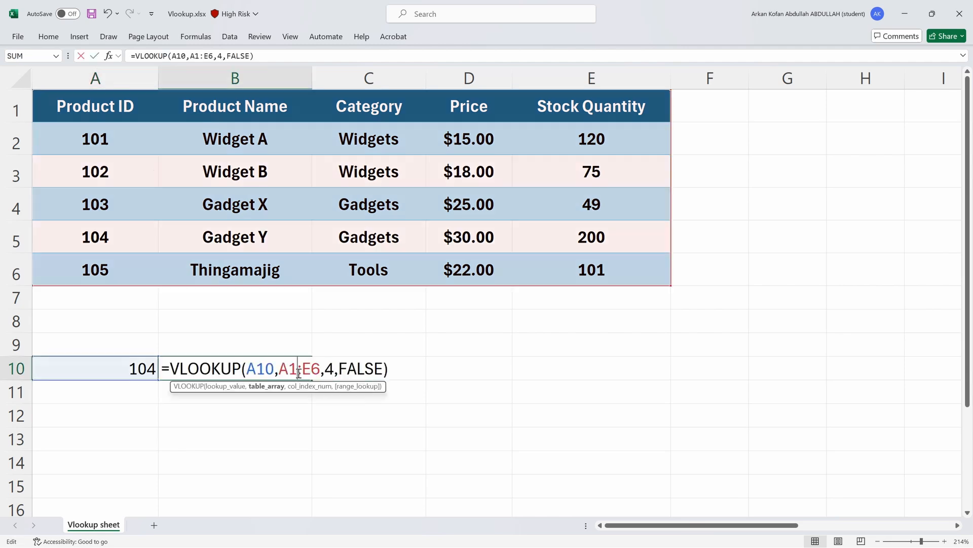
left_click(334, 368)
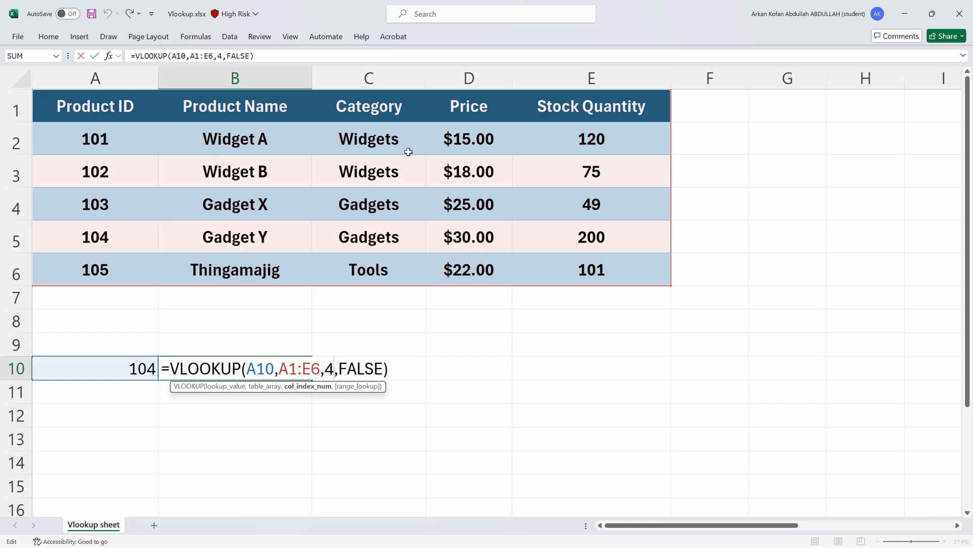
key("BackSpace")
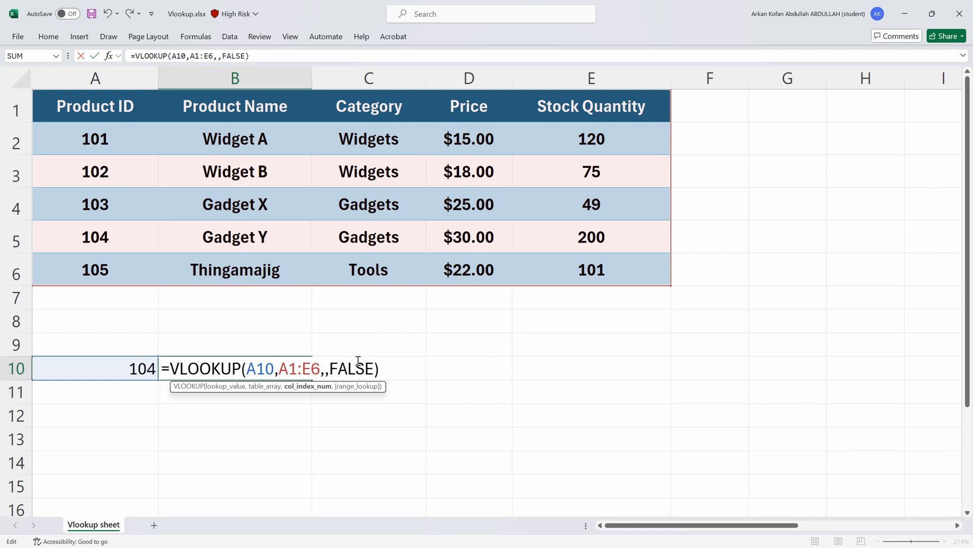
type("5")
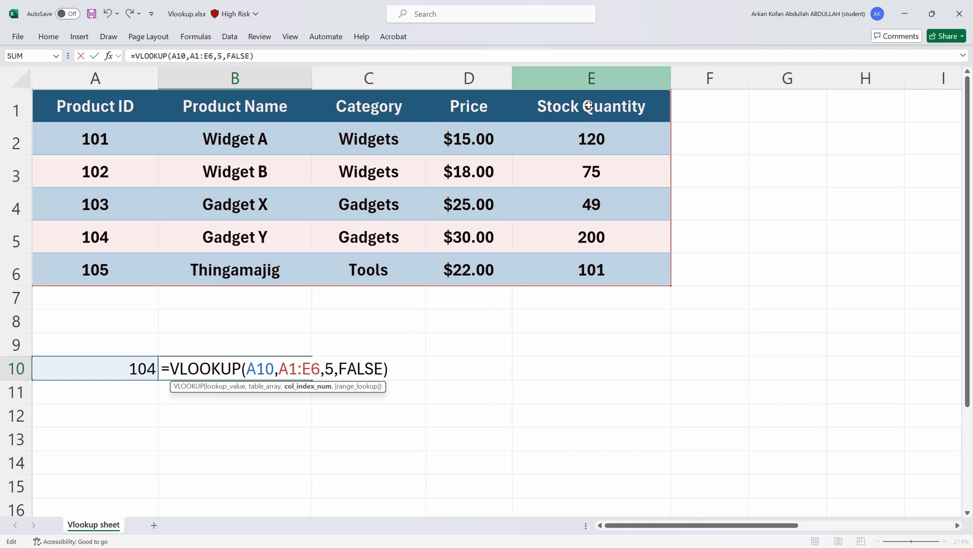
key("Return")
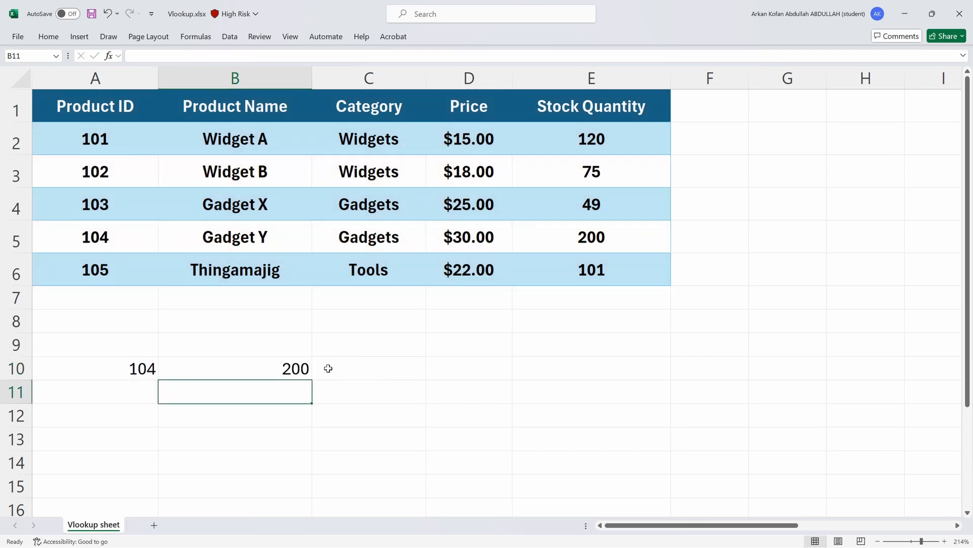
key("Up")
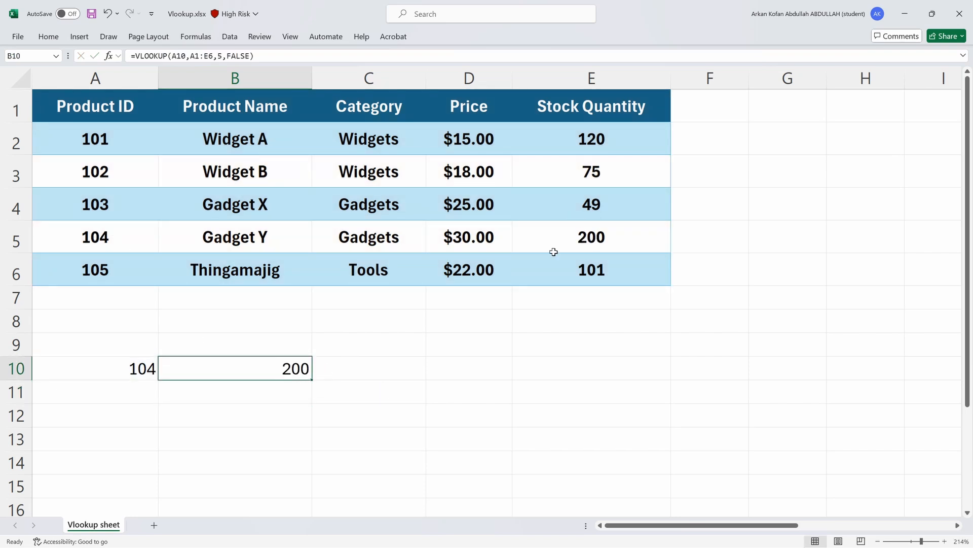
Step: Set the lookup ID in cell A10 to 105 to test the stock quantity lookup
left_click(152, 371)
type("105")
key("Return")
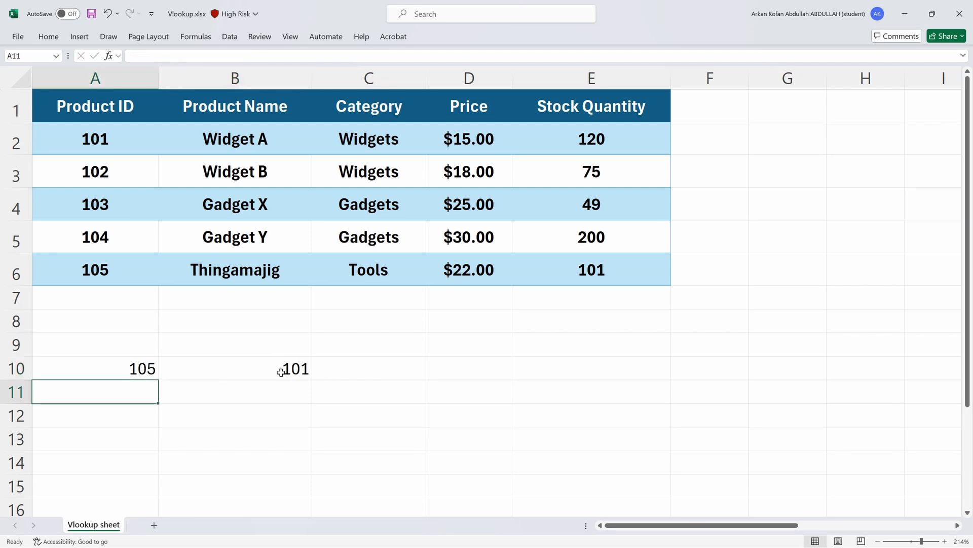
Step: Try looking up by product name instead of ID by entering "Widegt A" in cell A10, and check the formula in B10
left_click(130, 370)
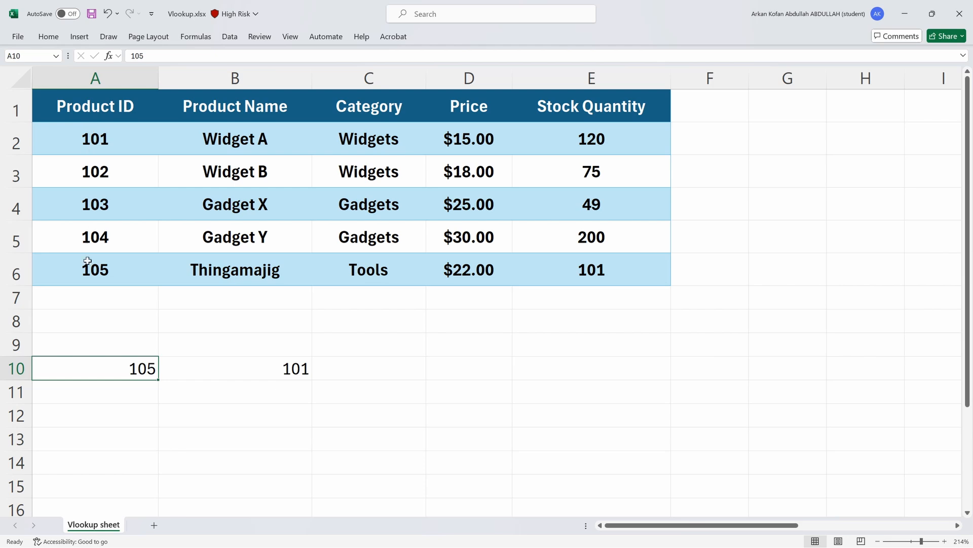
left_click_drag(87, 149, 77, 258)
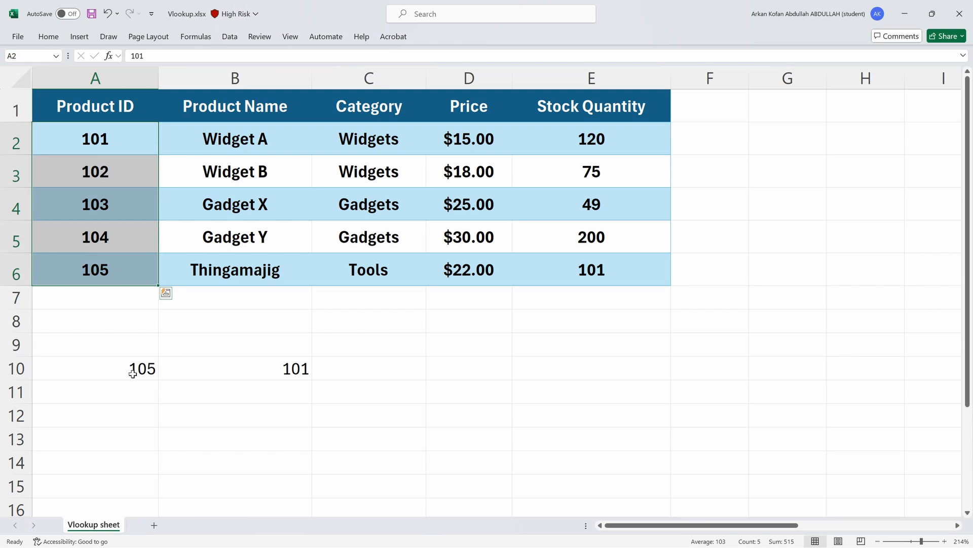
left_click(243, 135)
left_click(142, 369)
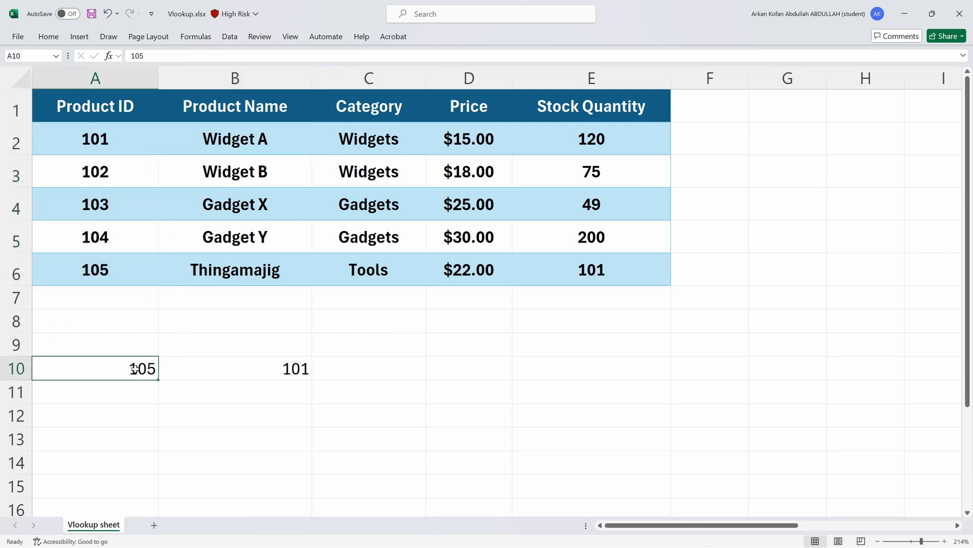
double_click(149, 370)
double_click(149, 370)
type("Wi")
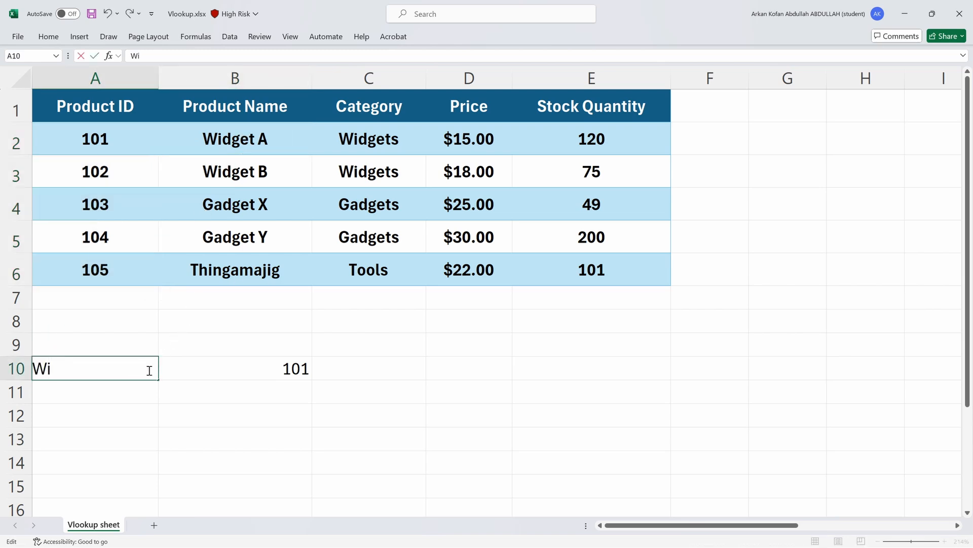
type("degt A")
key("Return")
right_click(226, 370)
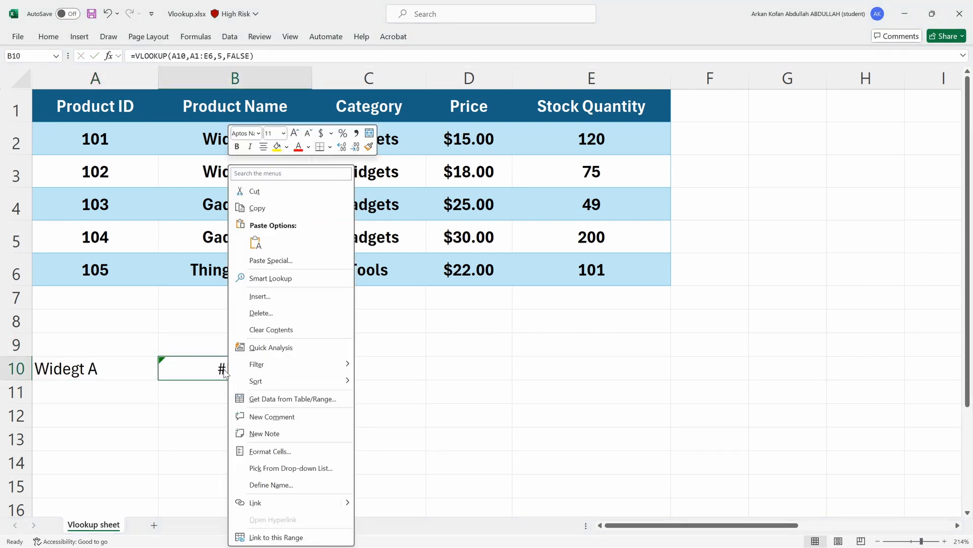
left_click(213, 369)
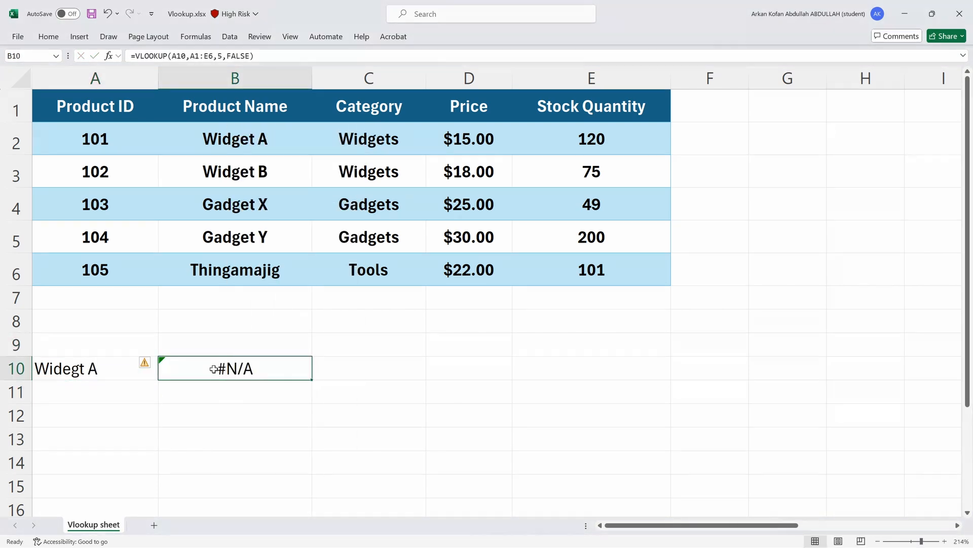
Step: Replace the first product's ID in cell A2 with "Widegt A" and compare B10 with that row's stock quantity
left_click_drag(101, 131, 82, 289)
double_click(106, 141)
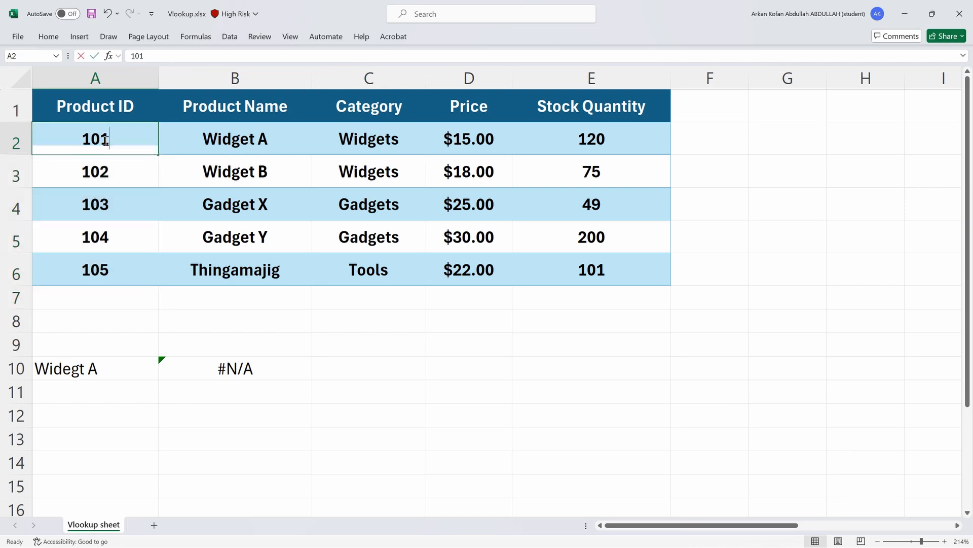
left_click_drag(106, 141, 46, 150)
type("Wid")
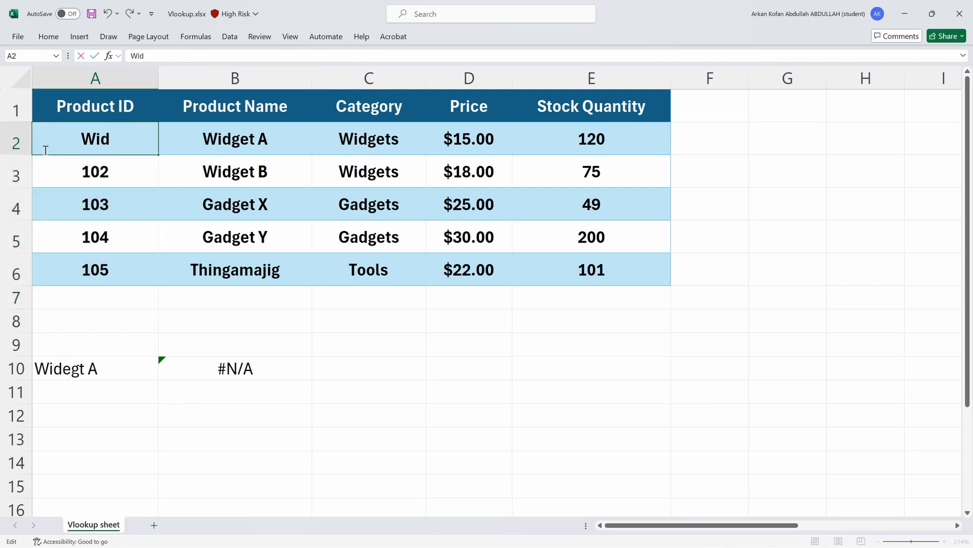
type("egt A")
key("Return")
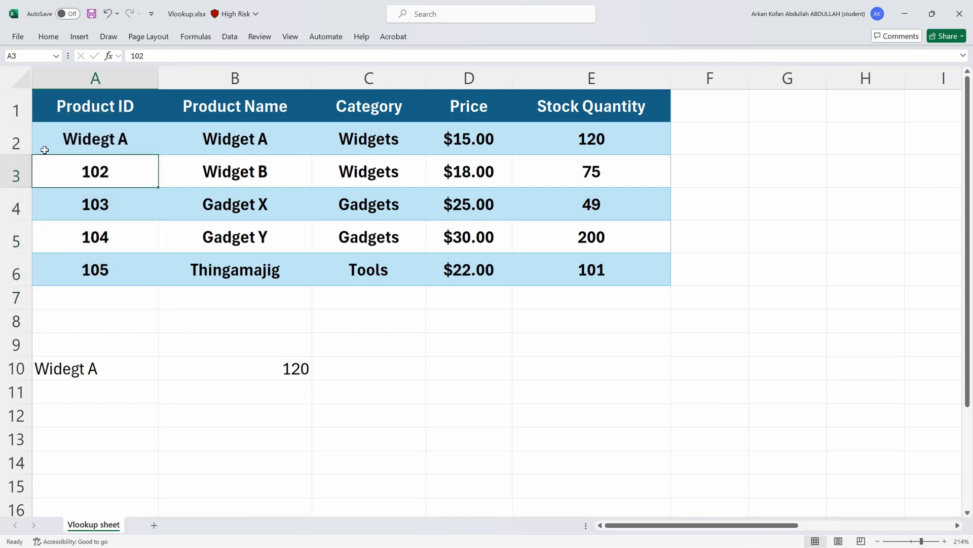
left_click(306, 363)
left_click(621, 136)
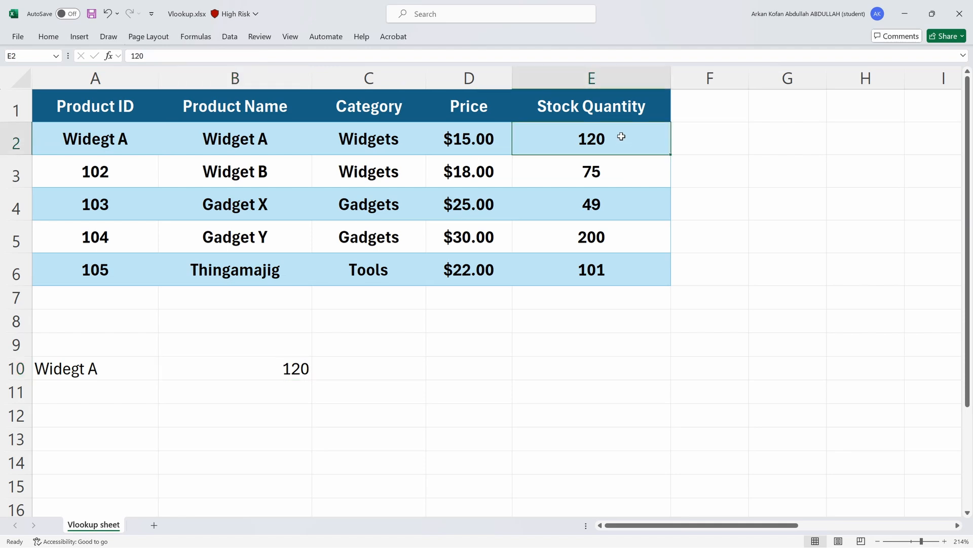
Step: Undo the text entries in cells A2 and A10 and check the formula cell B10
left_click(109, 137)
key("ctrl+z")
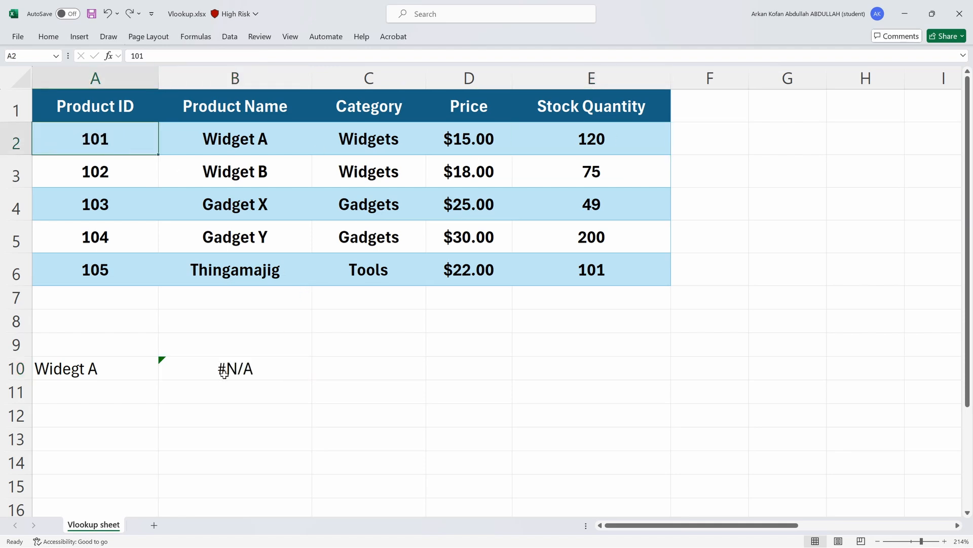
key("ctrl+z")
left_click(270, 372)
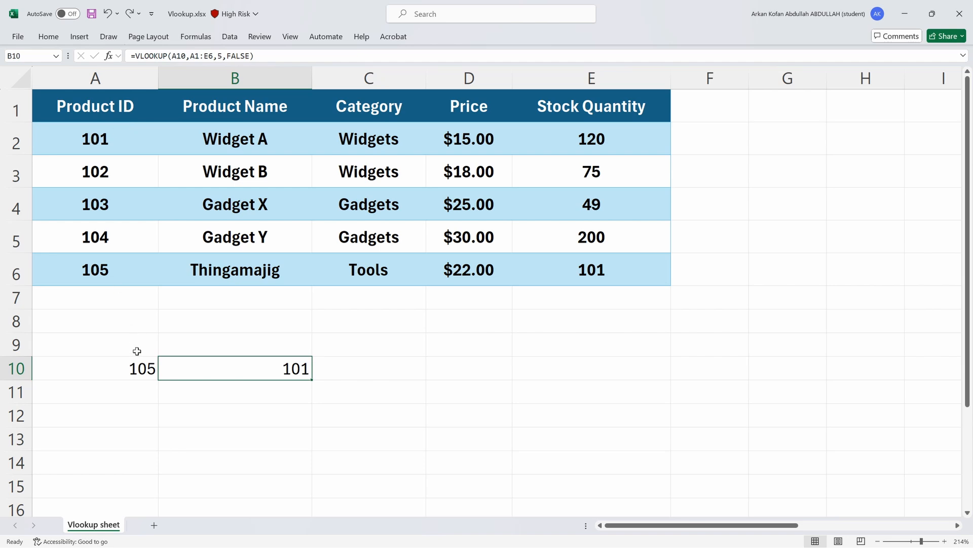
Step: Examine the lookup cell A10 and the range of product IDs in A2:A6 without changing them
double_click(147, 369)
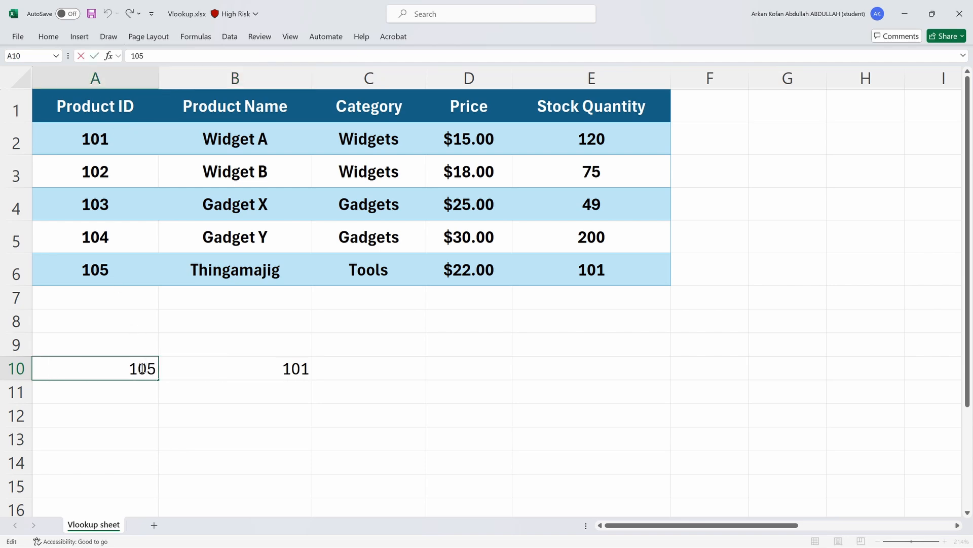
key("Escape")
left_click_drag(113, 140, 124, 264)
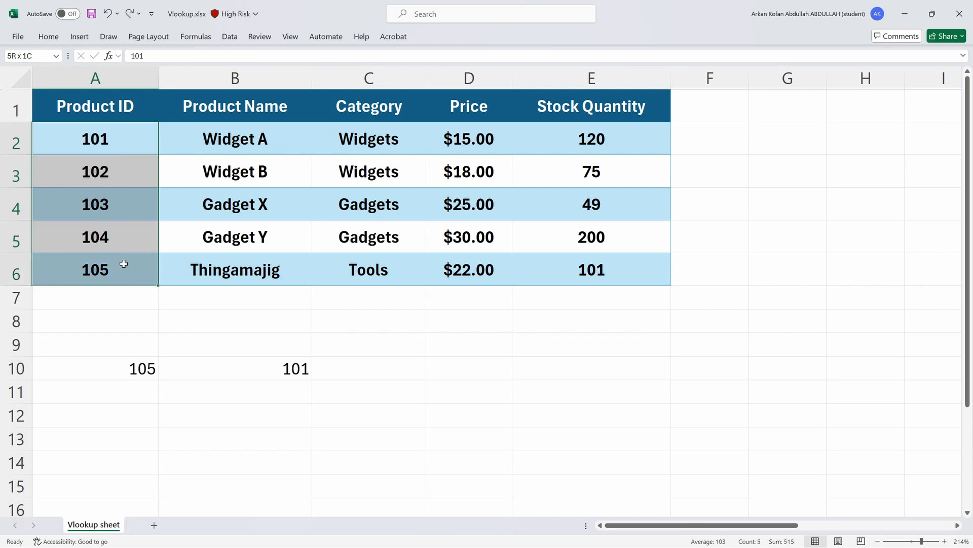
left_click_drag(124, 264, 123, 264)
scroll(298, 304, "down", 2)
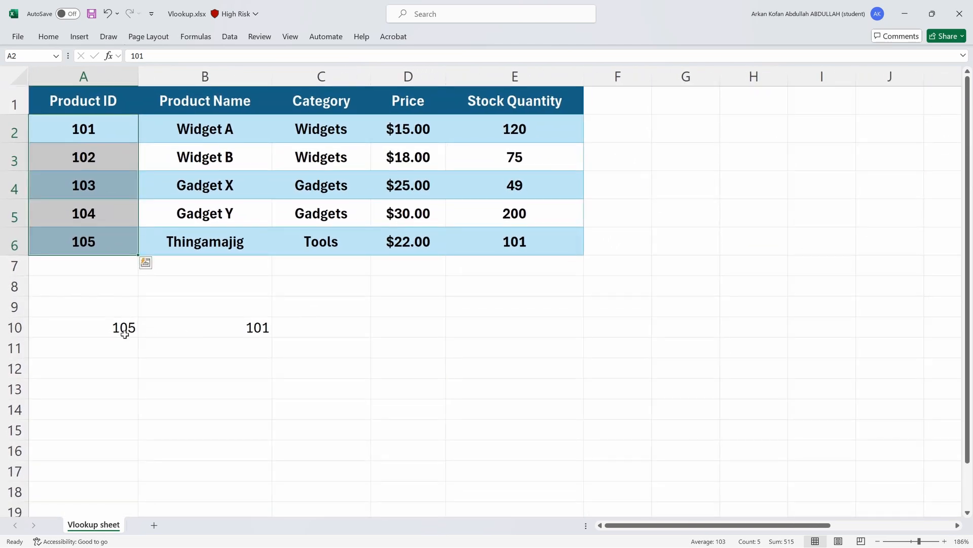
left_click(127, 330)
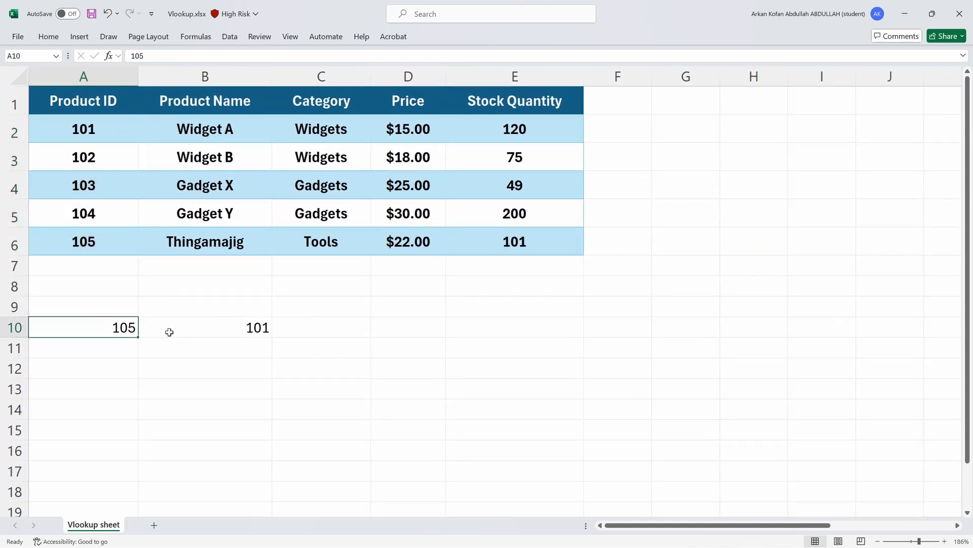
scroll(119, 330, "up", 3)
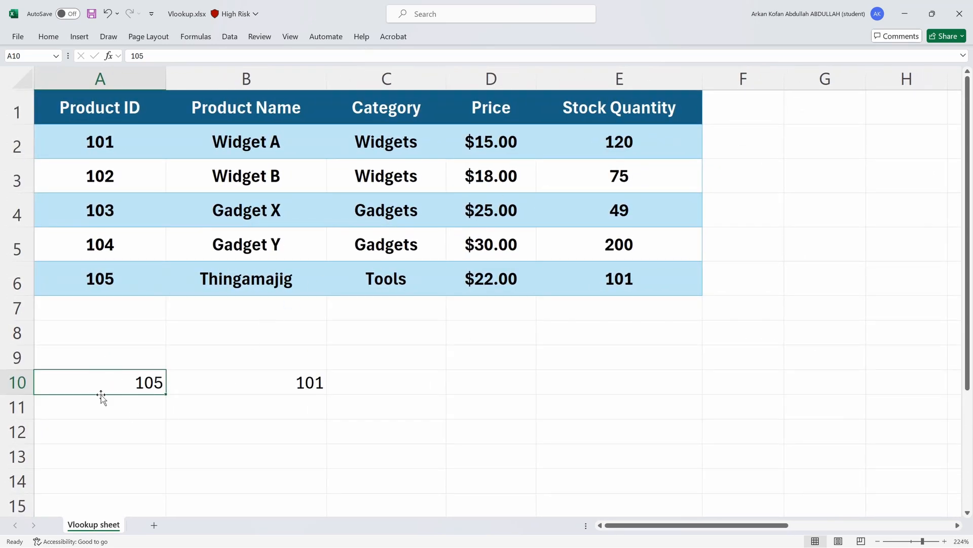
left_click(130, 359)
Step: Start a data validation rule for cell A10 that allows values from a List
left_click(123, 385)
left_click(53, 40)
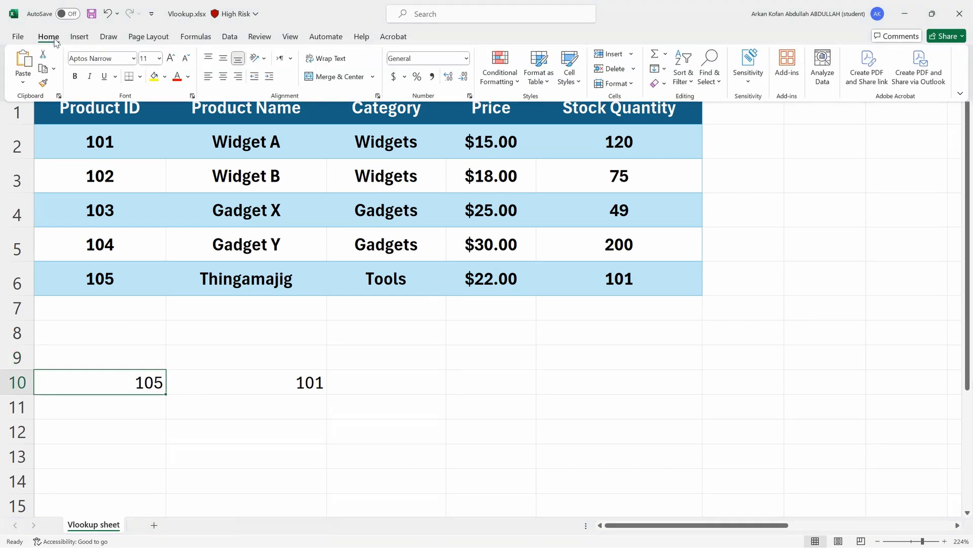
left_click(231, 41)
double_click(232, 41)
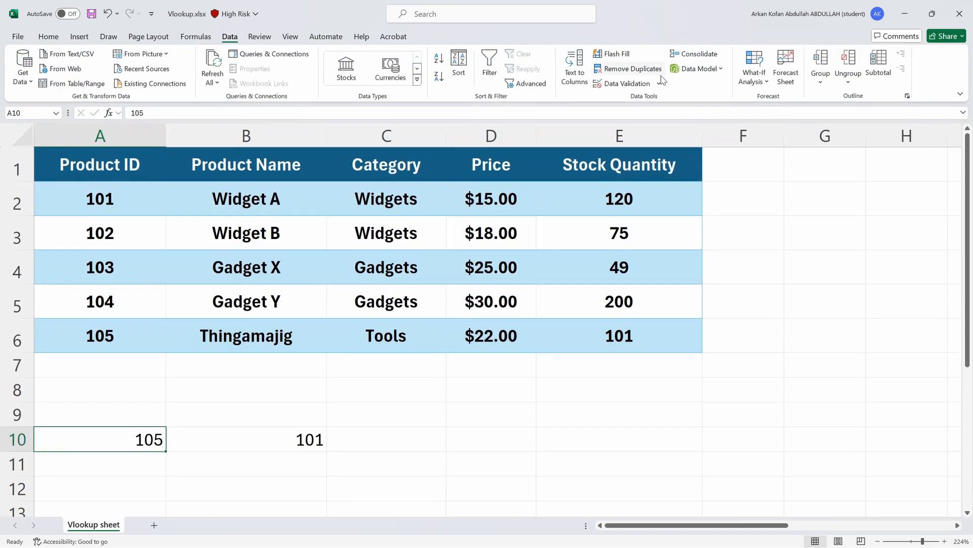
left_click(627, 83)
left_click_drag(192, 178, 658, 164)
left_click(586, 224)
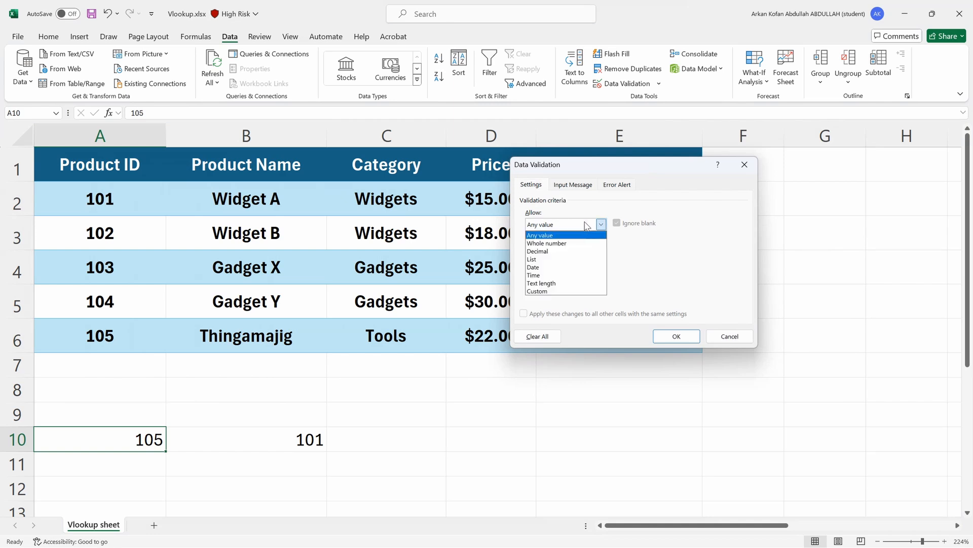
left_click(571, 258)
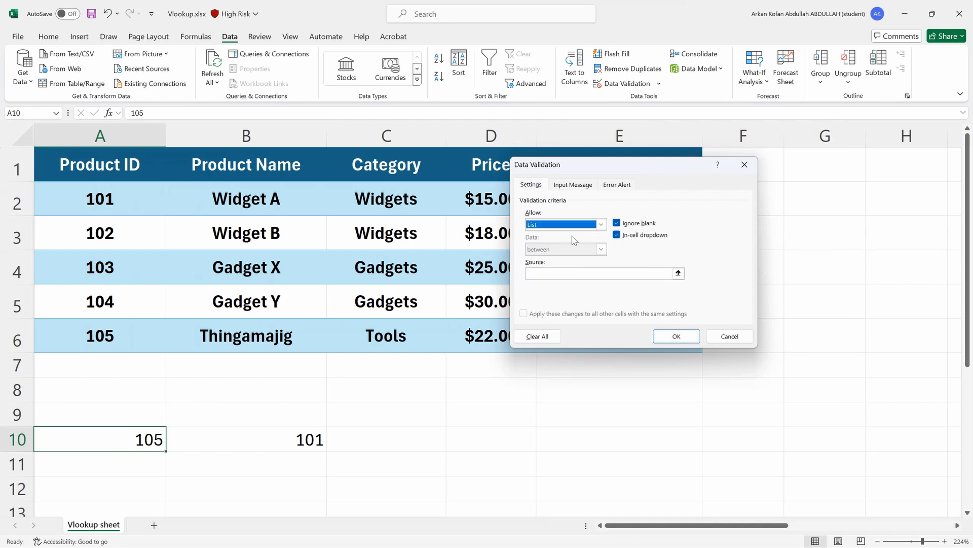
Step: Set the validation list's source to the product IDs in =$A$2:$A$6 and apply the rule
left_click(576, 273)
left_click(678, 273)
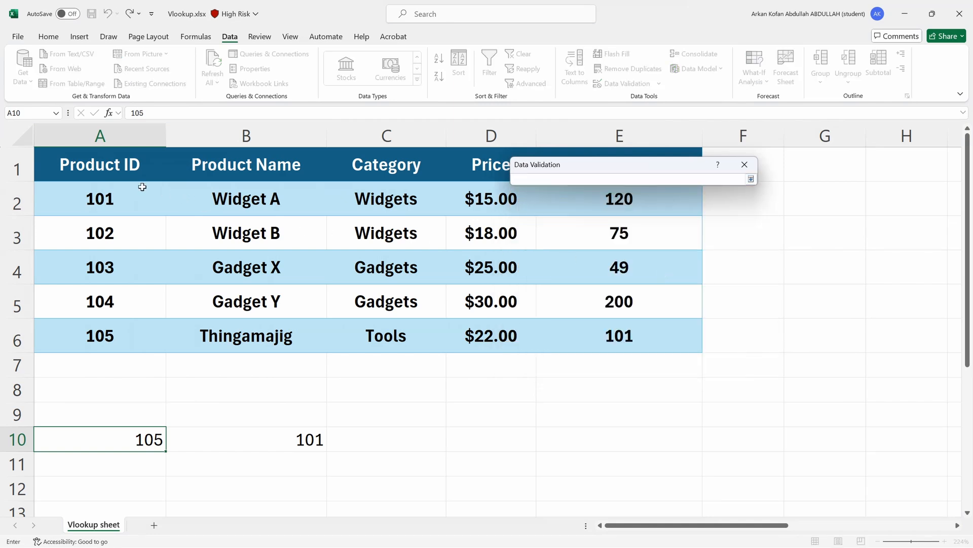
left_click_drag(142, 187, 136, 334)
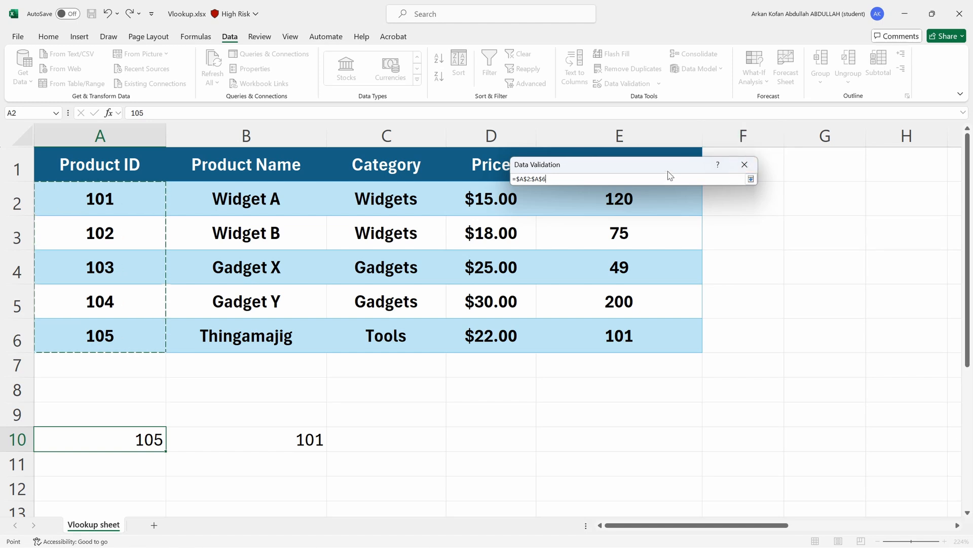
key("Return")
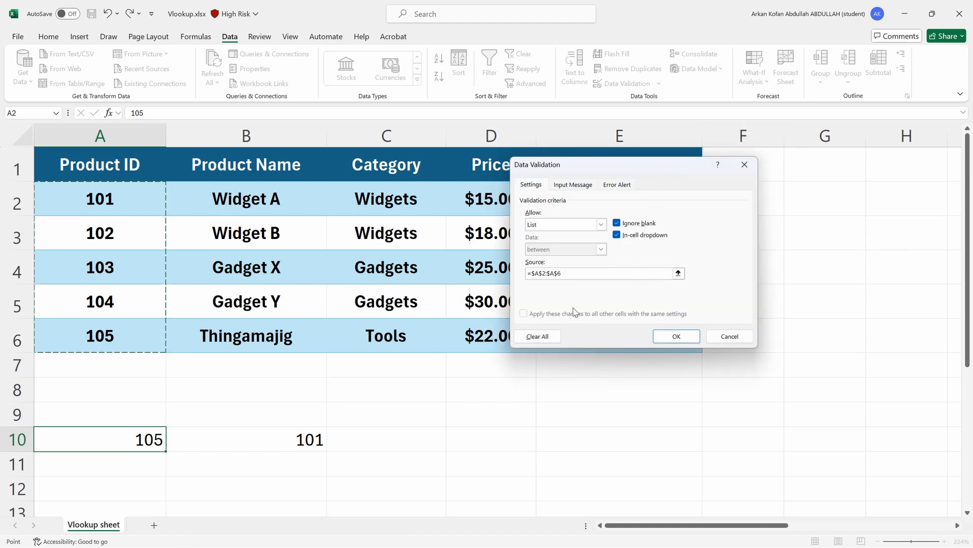
left_click(676, 336)
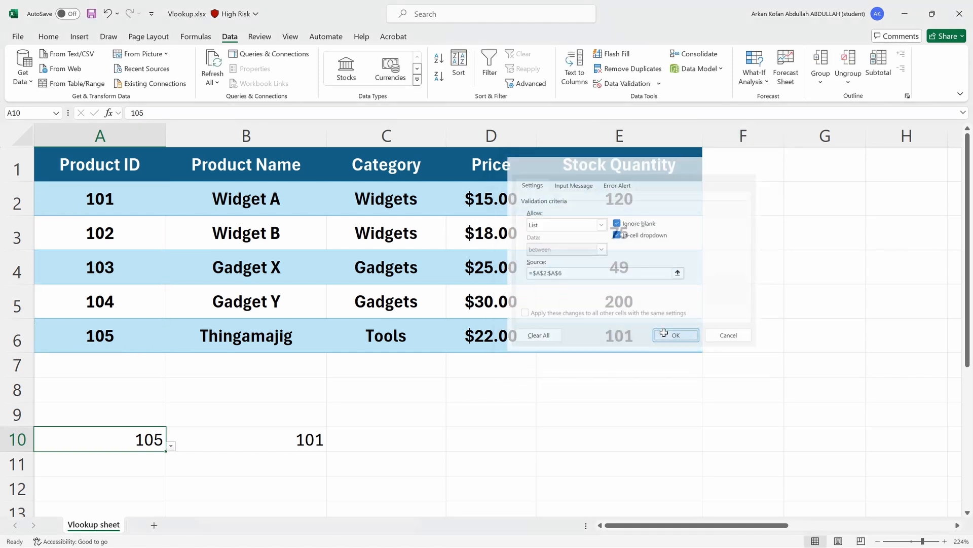
Step: Test A10's drop-down list by choosing 101, 102 and finally 103, and check the formula cell B10
left_click(171, 446)
left_click(161, 457)
left_click(171, 446)
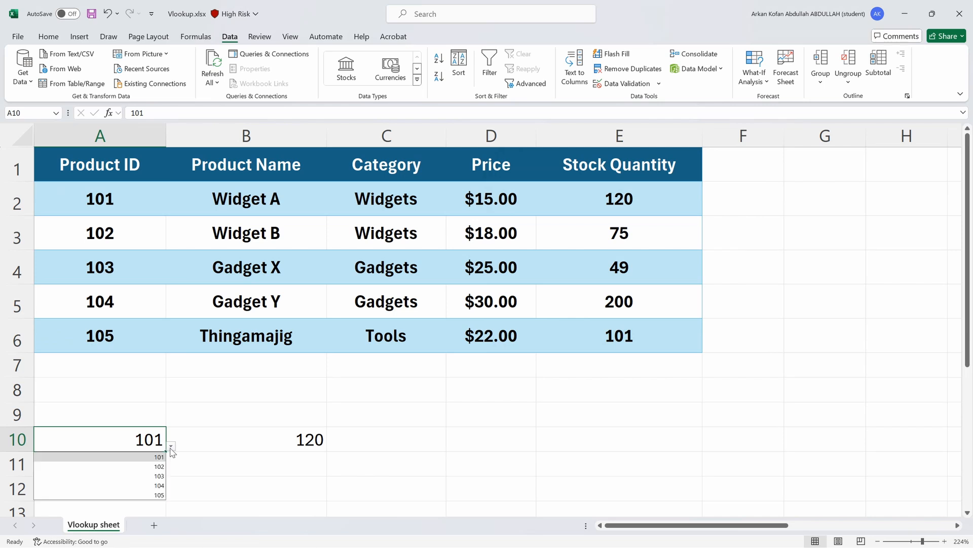
left_click(161, 467)
left_click(171, 446)
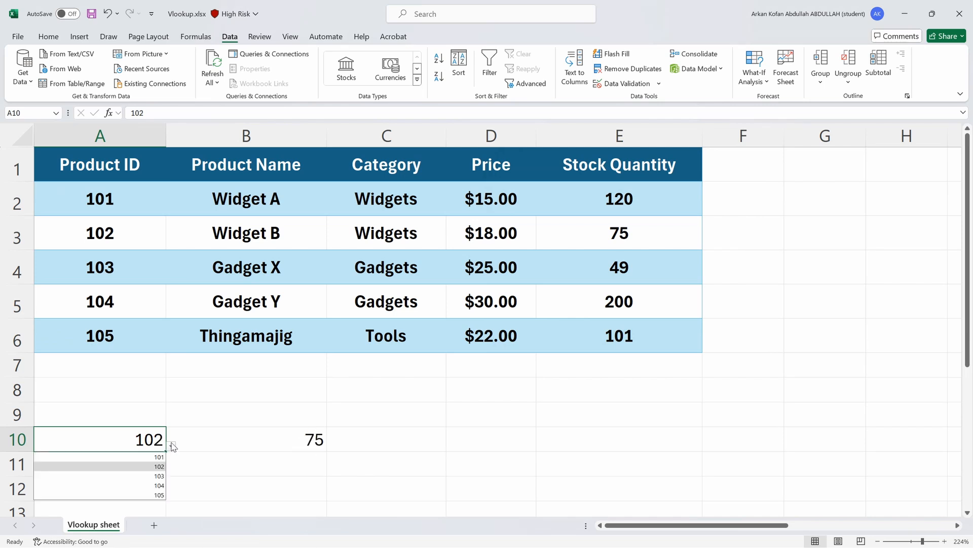
left_click(161, 476)
left_click(319, 440)
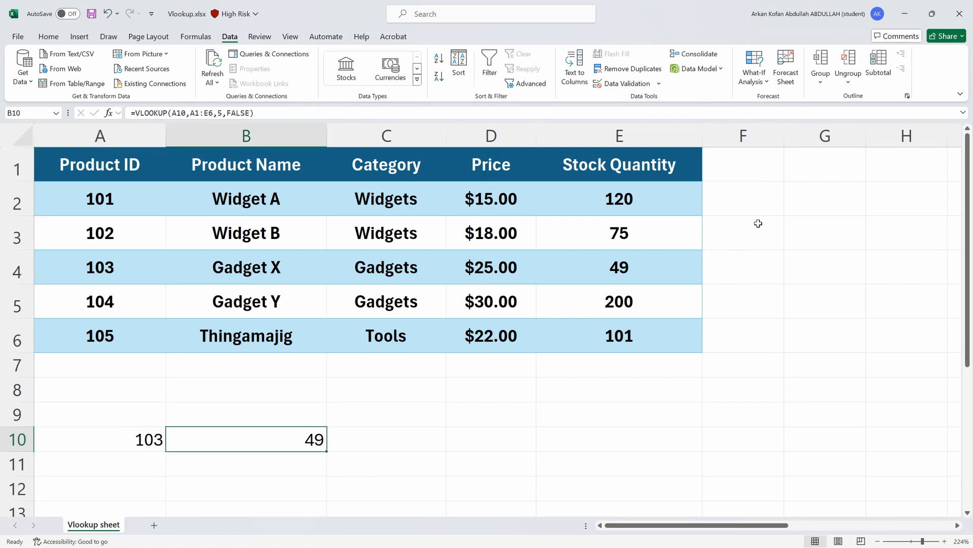
Step: Copy the text of the VLOOKUP formula in B10 into the empty cell C10
left_click_drag(653, 156, 644, 324)
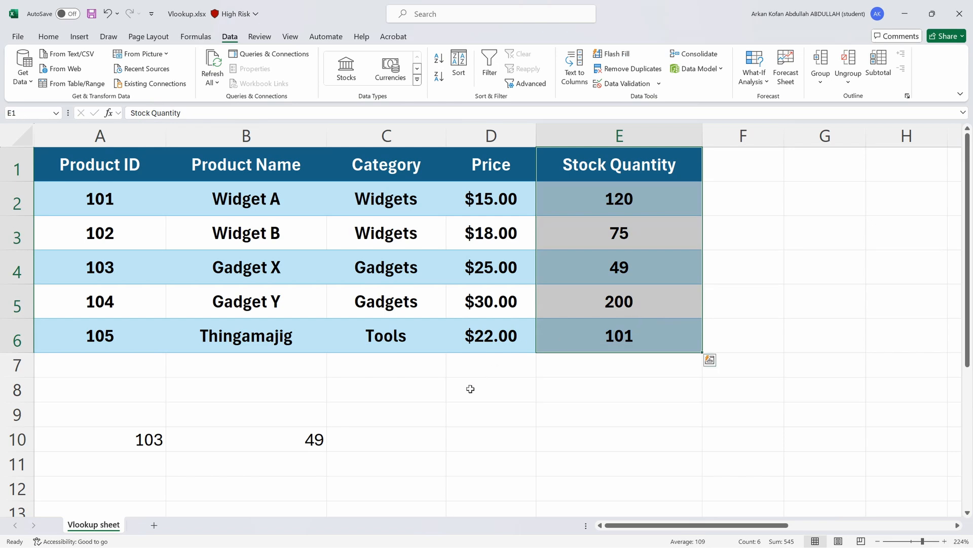
left_click(425, 437)
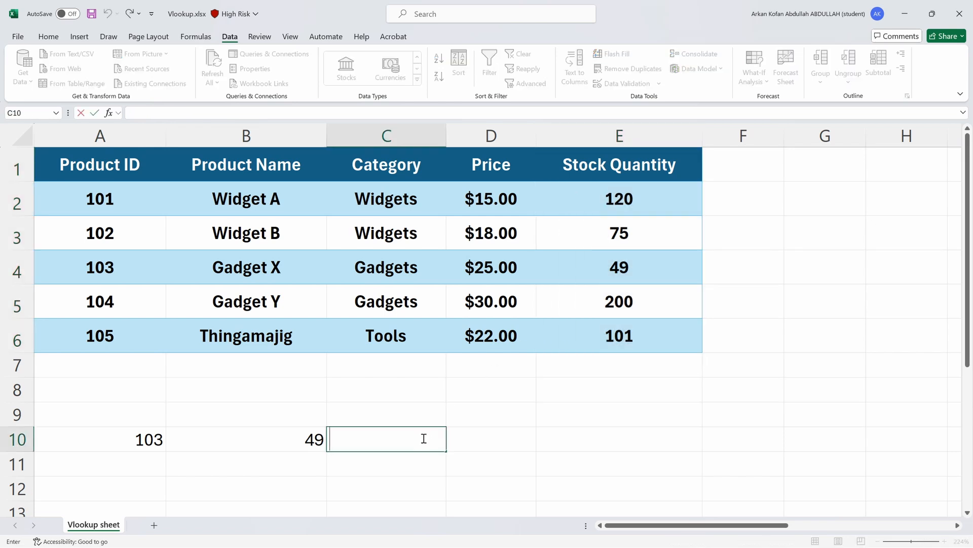
left_click(315, 437)
left_click(276, 113)
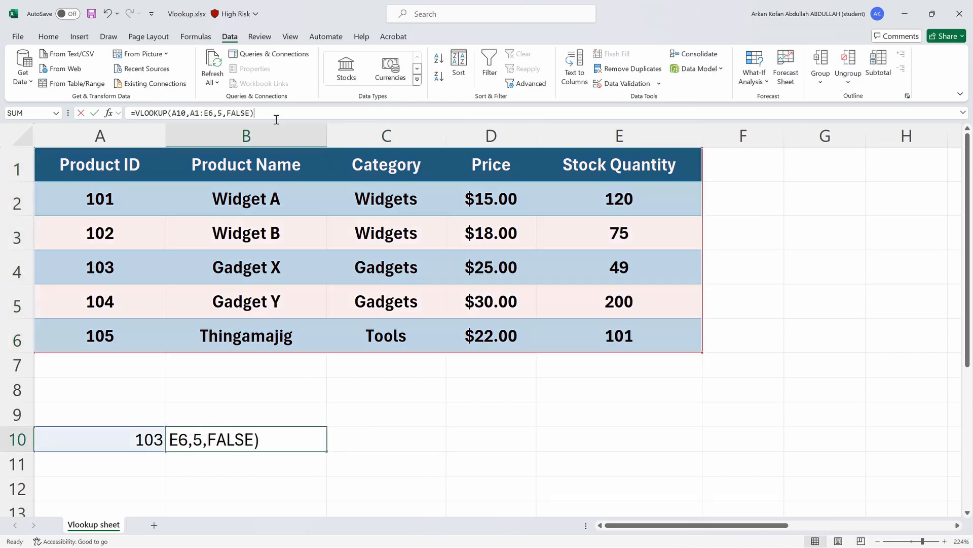
triple_click(277, 112)
key("ctrl+c")
left_click(399, 438)
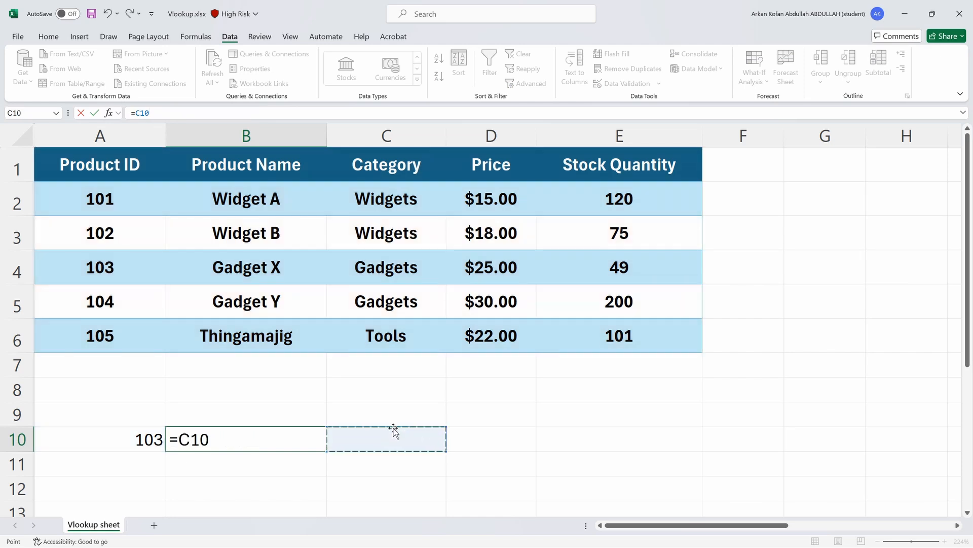
key("Escape")
left_click(386, 433)
left_click(250, 111)
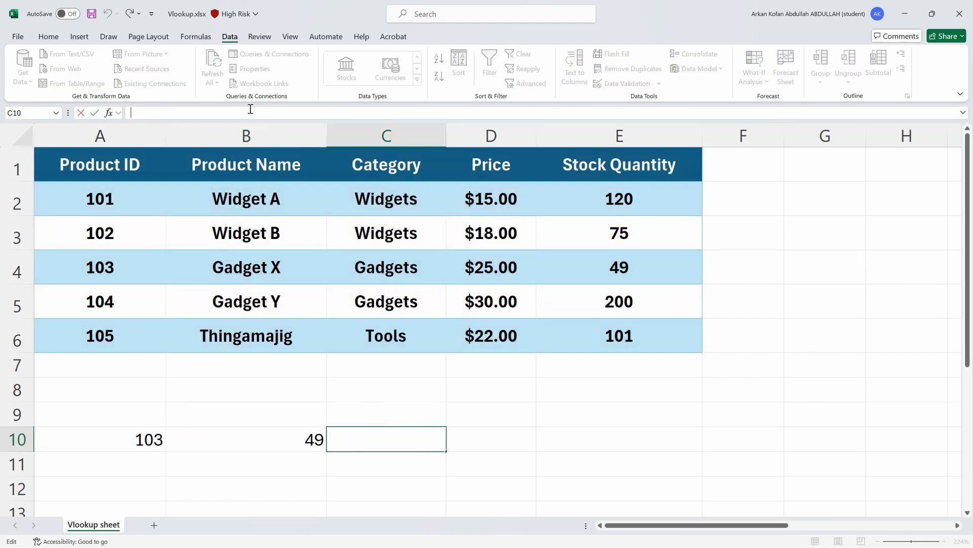
key("ctrl+v")
Step: Set the column index of C10's VLOOKUP formula to 4 so that it returns the product's price
left_click(225, 116)
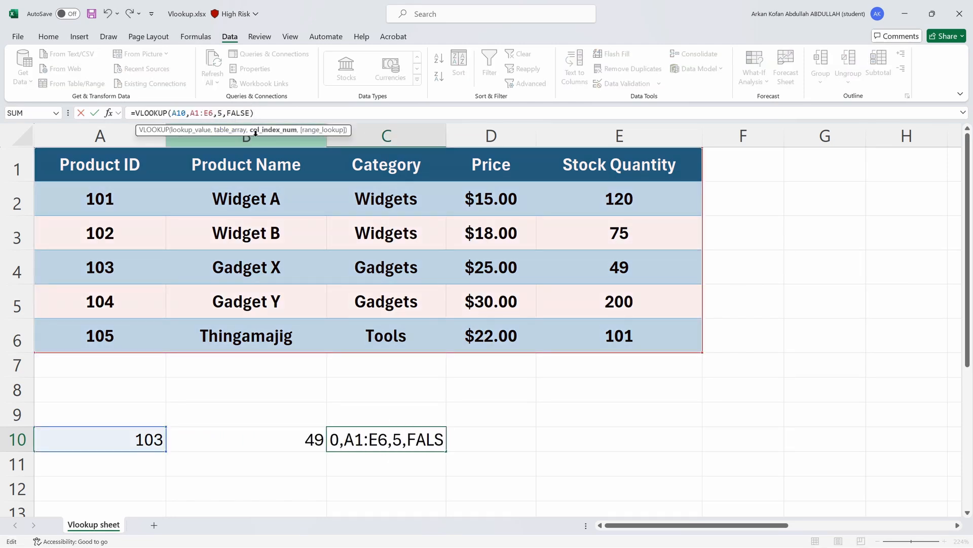
key("BackSpace")
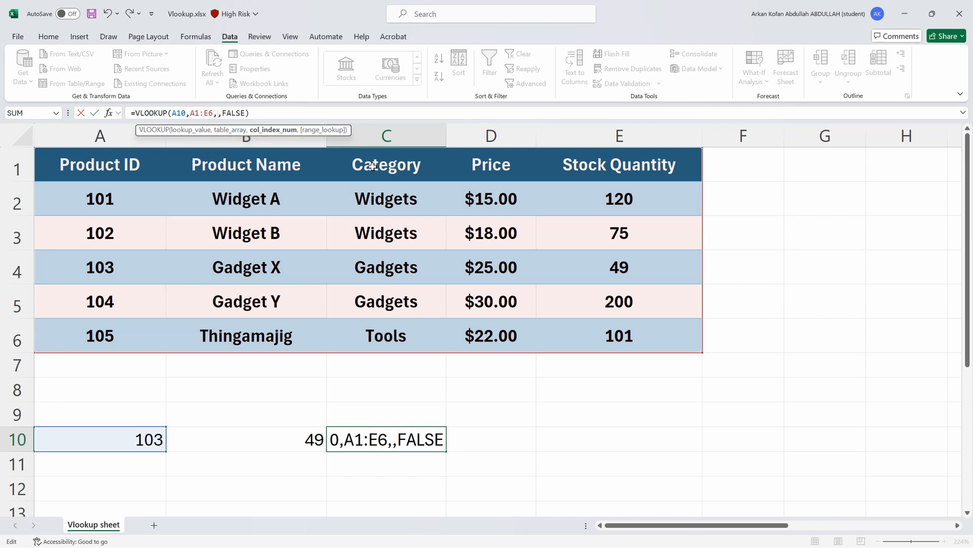
type("4")
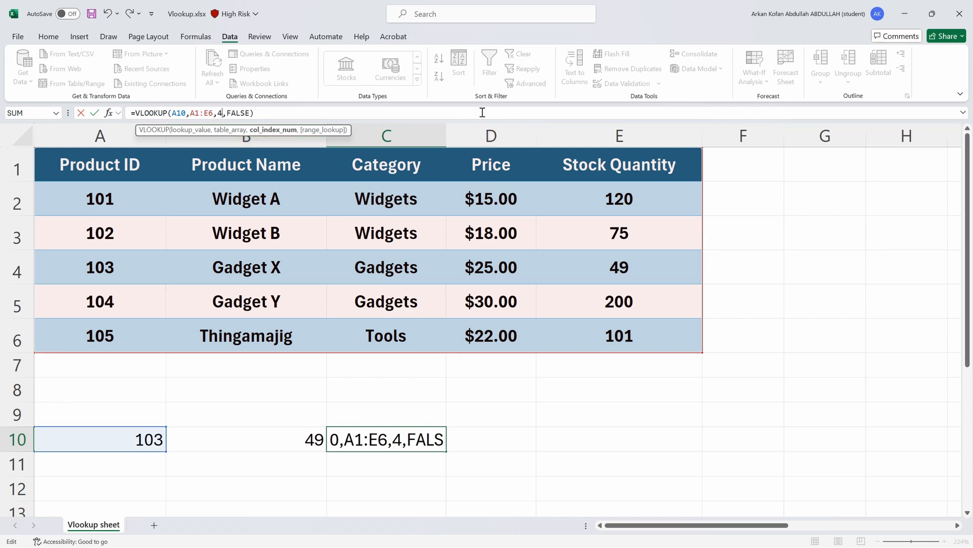
key("Return")
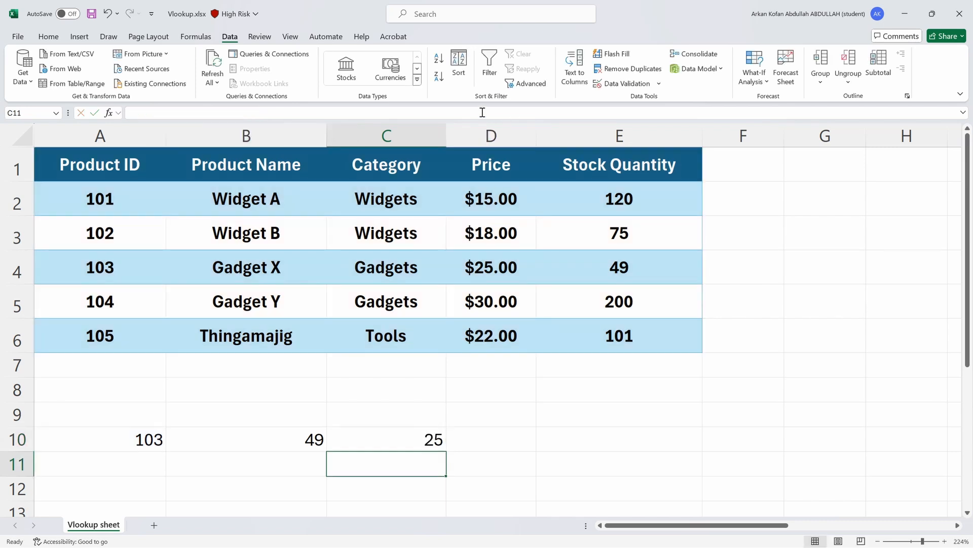
left_click(395, 440)
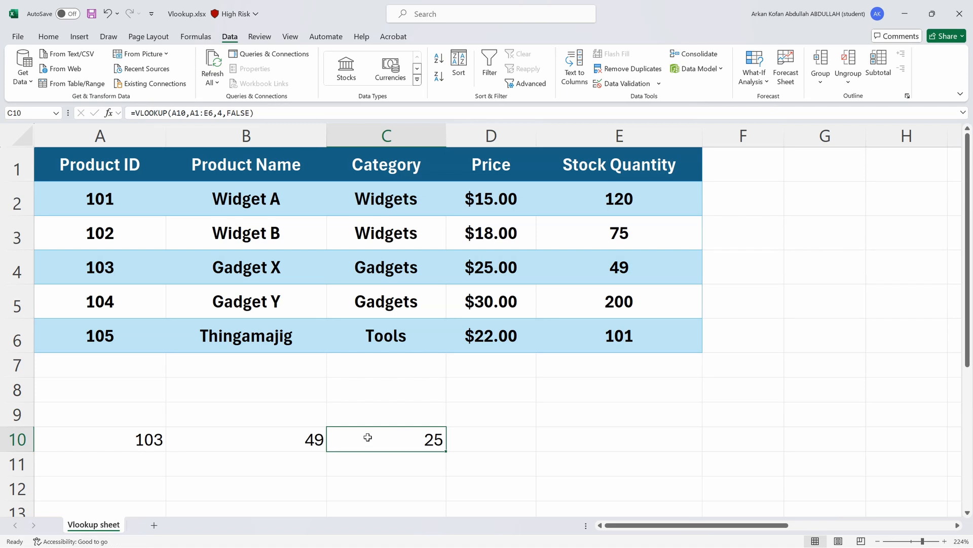
Step: Enter the headings ID in A9 and Number in stock in B9 above the lookup cells
left_click(314, 431)
left_click(163, 412)
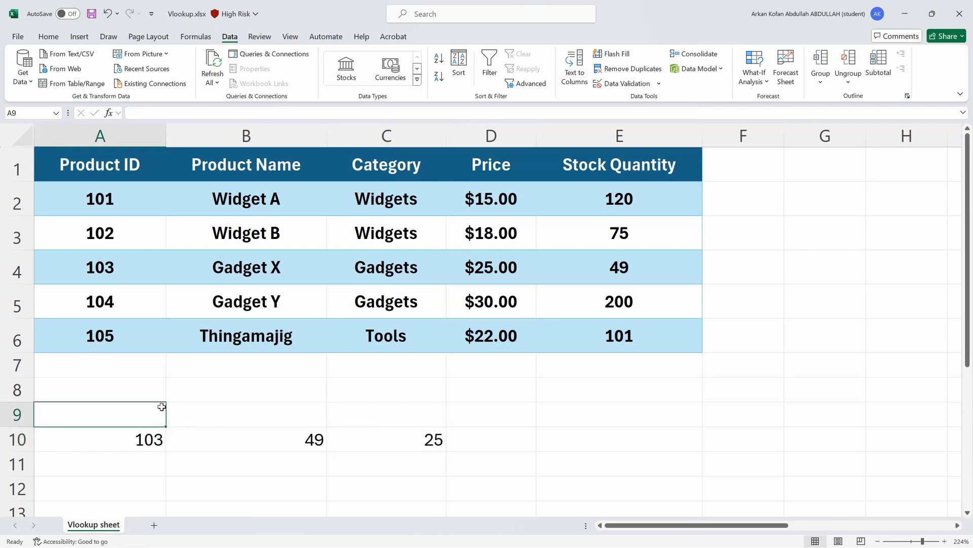
type("ID")
left_click(167, 408)
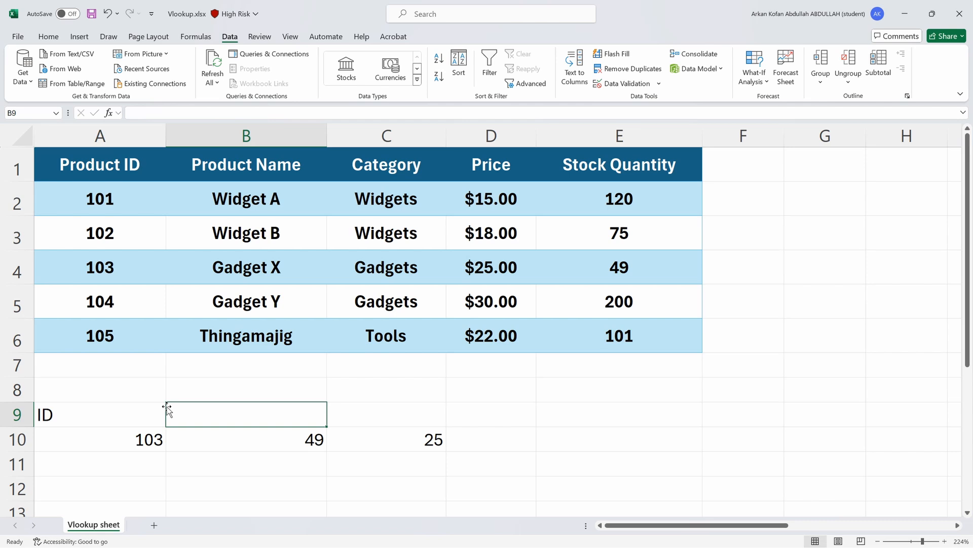
type("Number in")
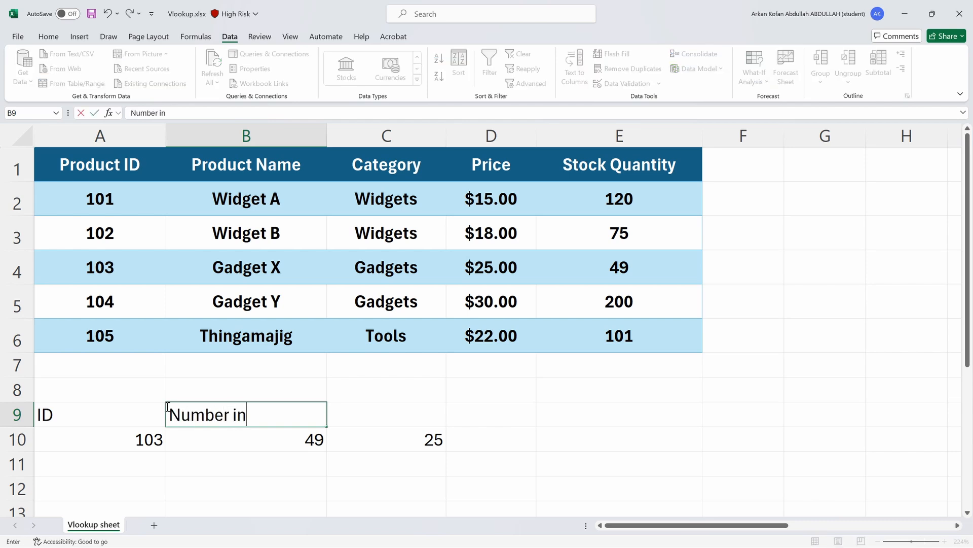
type(" stock")
key("Tab")
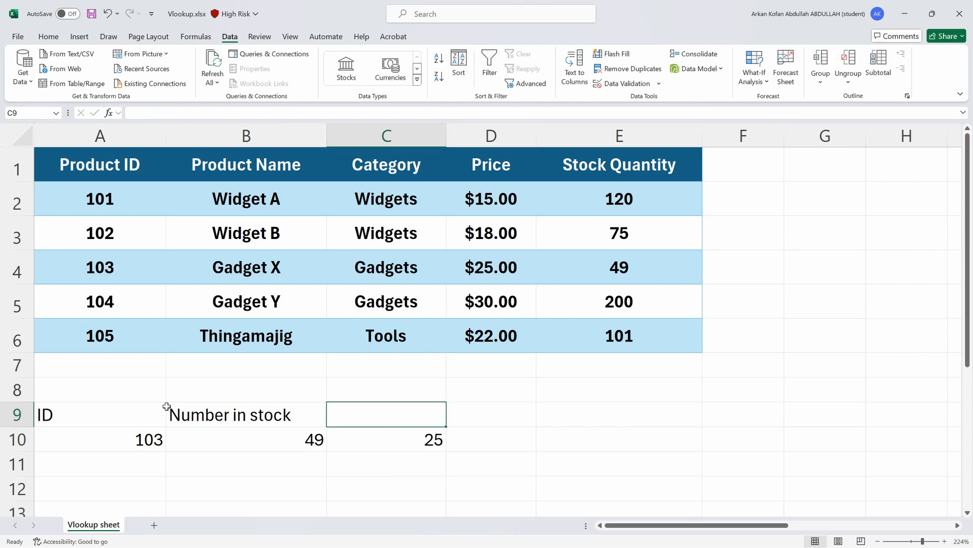
Step: Enter the heading Price in C9 and remove the stray backslash after it
type("Pric")
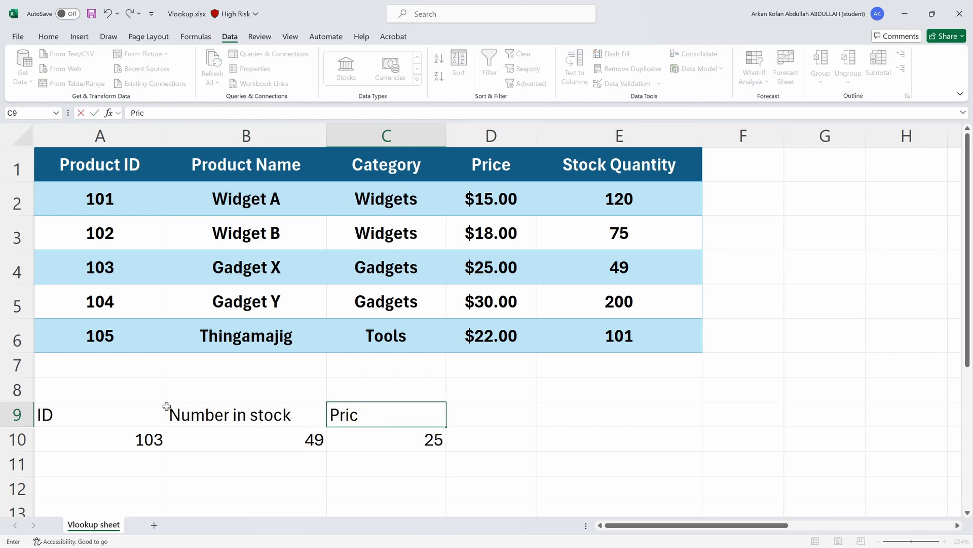
type("e\\")
key("Return")
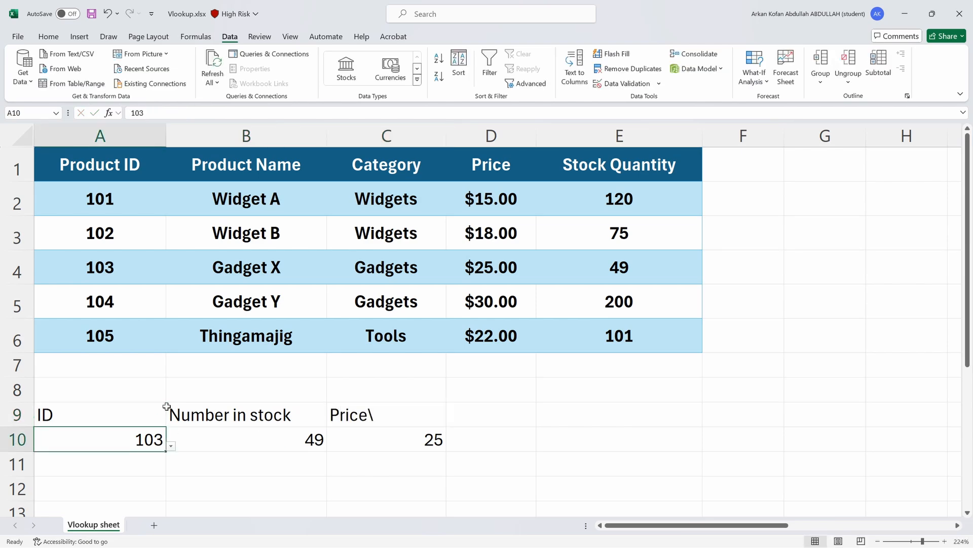
left_click(404, 414)
key("BackSpace")
key("ctrl+z")
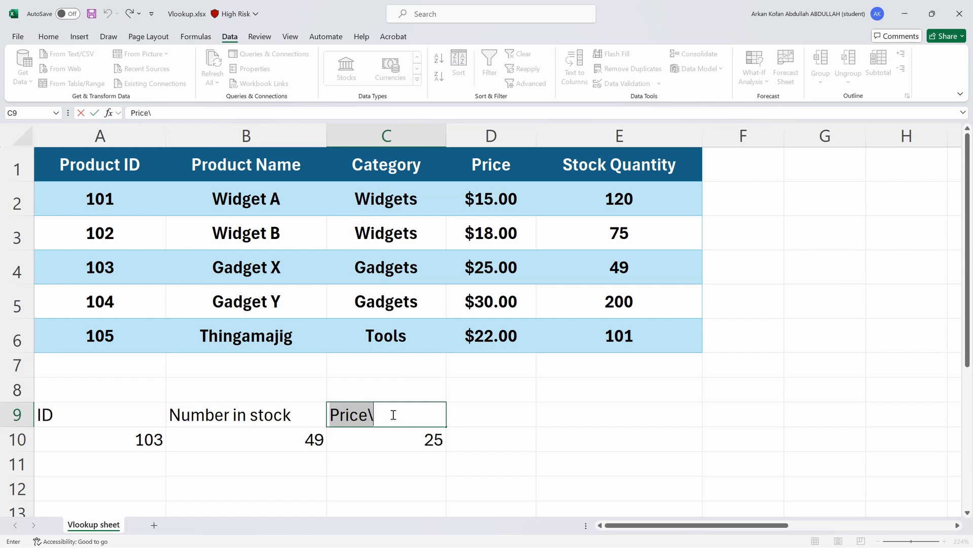
left_click(393, 414)
key("BackSpace")
key("Return")
Step: Convert the lookup range A9:C10 into a table that has headers
left_click_drag(352, 450, 76, 409)
key("ctrl+q")
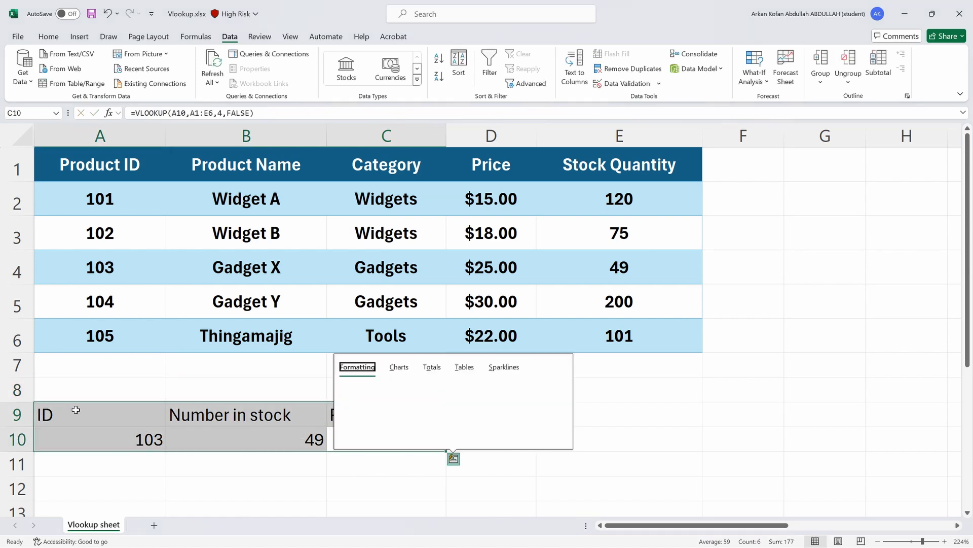
left_click(126, 432)
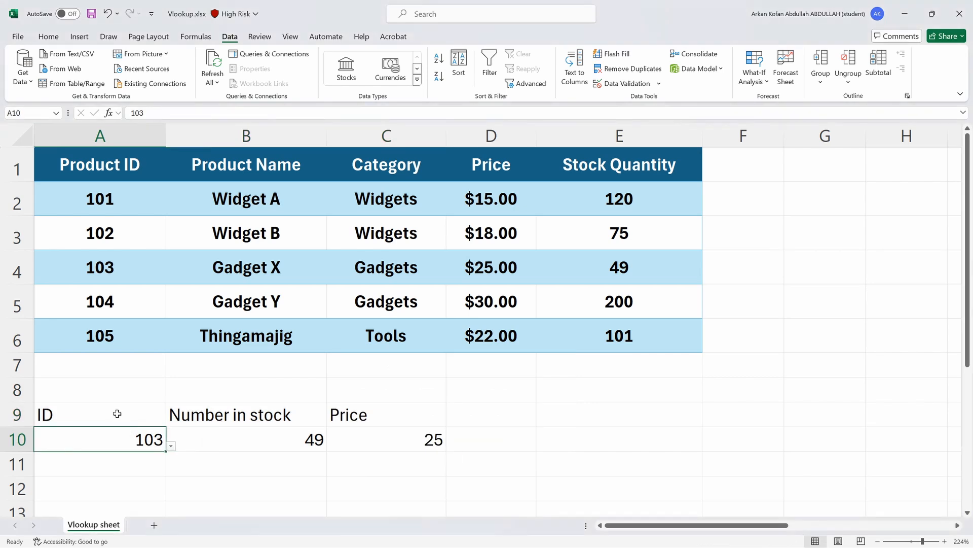
left_click_drag(117, 413, 425, 444)
key("ctrl+t")
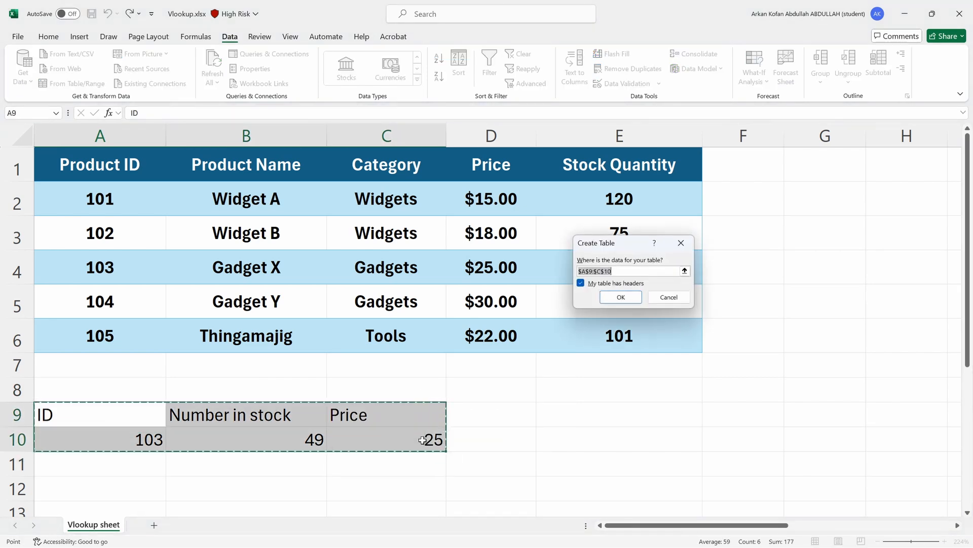
key("Return")
Step: Test the lookup table by choosing 102, 104 and finally 105 from A10's drop-down list
left_click(153, 443)
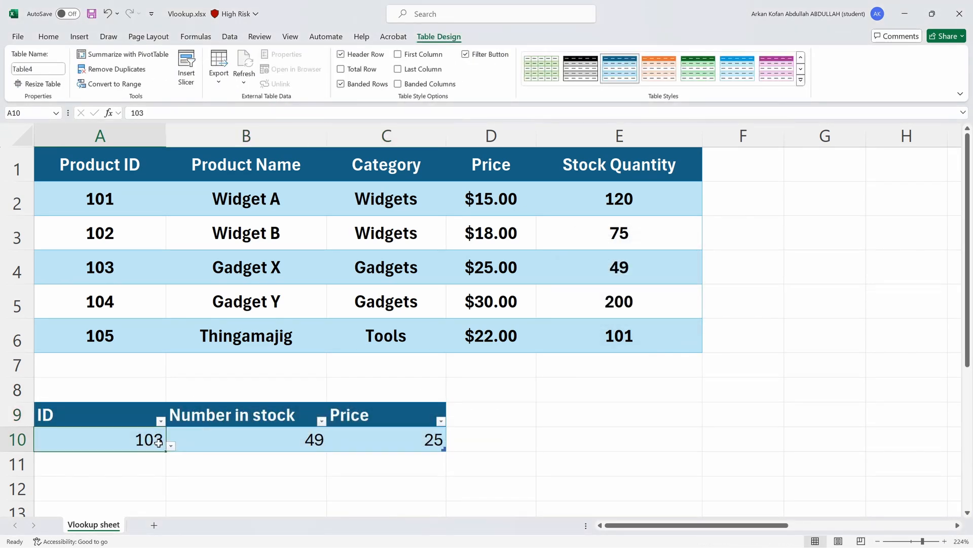
left_click(171, 447)
left_click(157, 466)
left_click(171, 448)
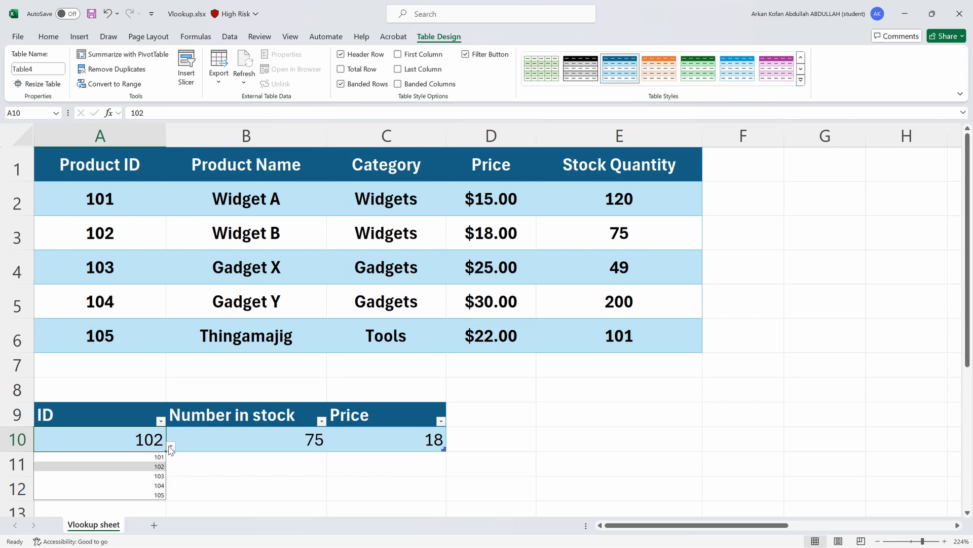
left_click(156, 485)
left_click(171, 447)
left_click(159, 493)
left_click(187, 418)
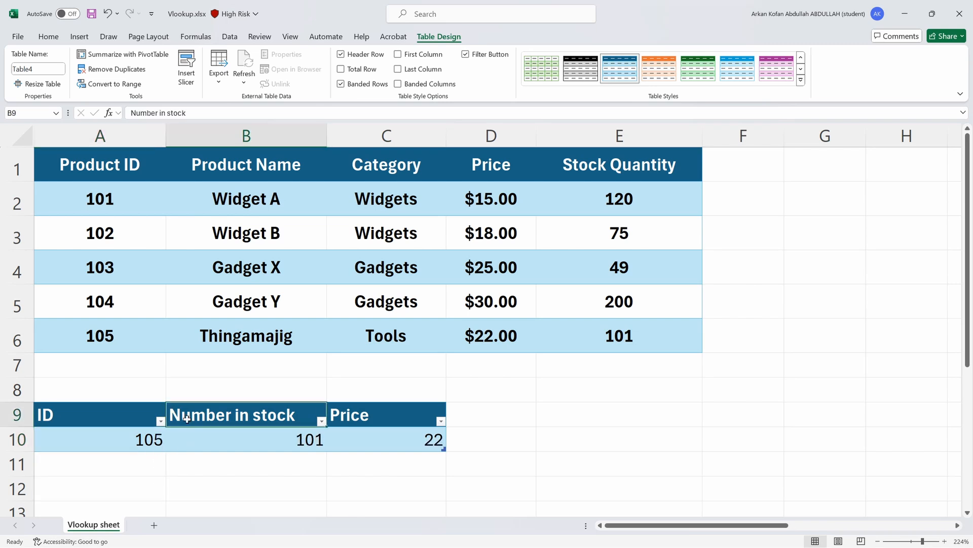
left_click_drag(414, 442, 92, 422)
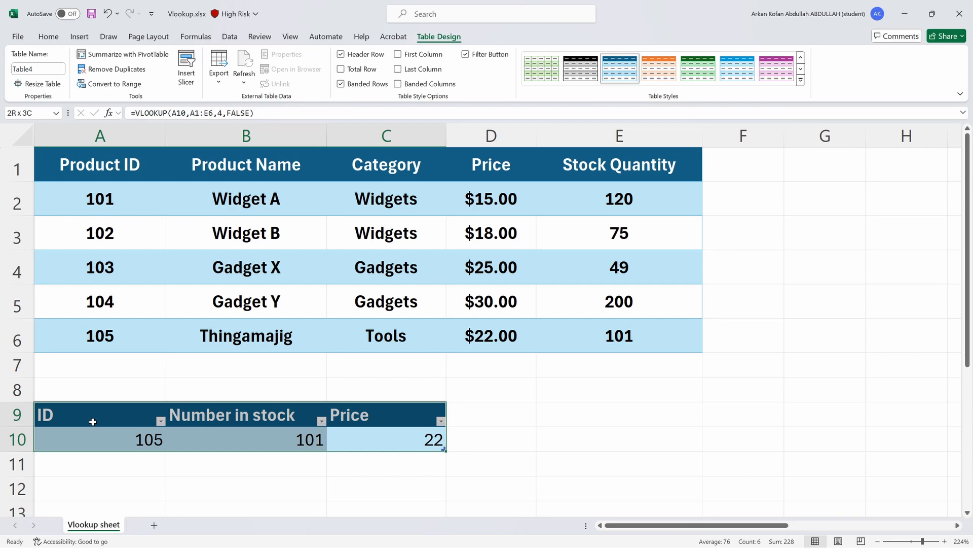
left_click(92, 396)
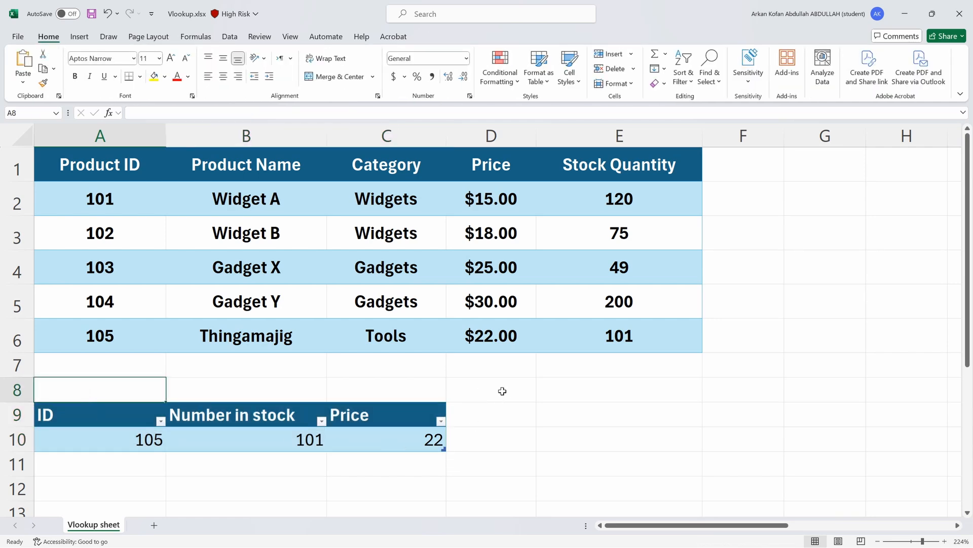
Step: Copy the Product ID and Stock list in N11:O16 and paste it at cell E9
scroll(510, 391, "down", 2)
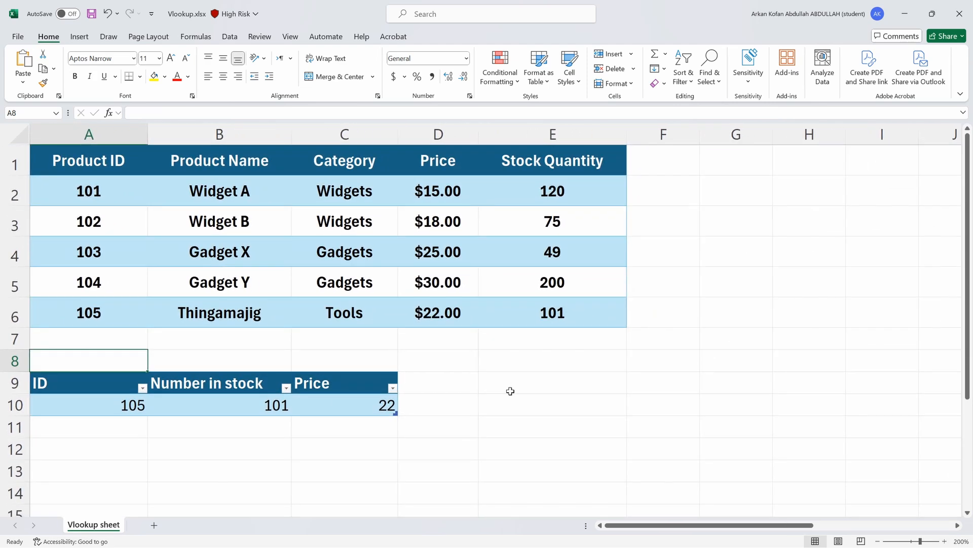
scroll(510, 391, "down", 2)
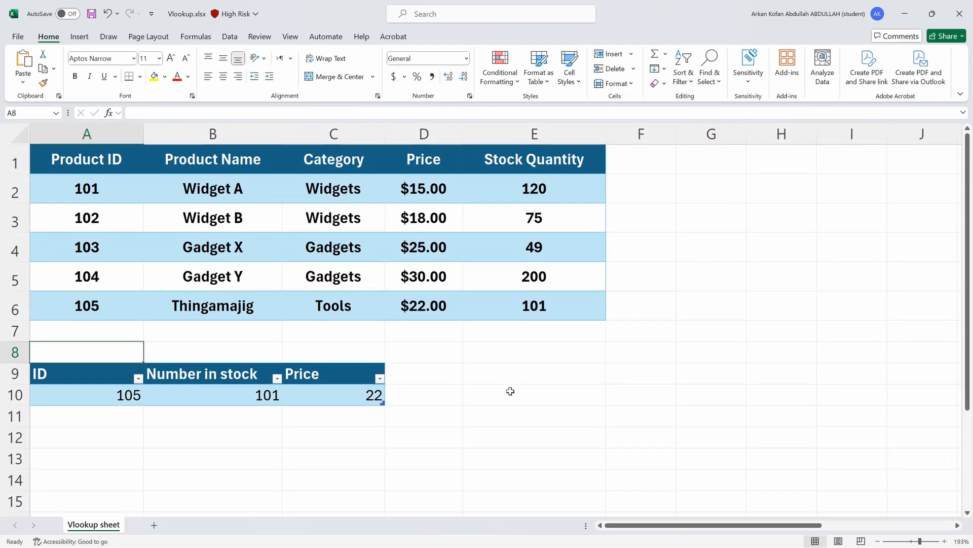
scroll(510, 391, "down", 1)
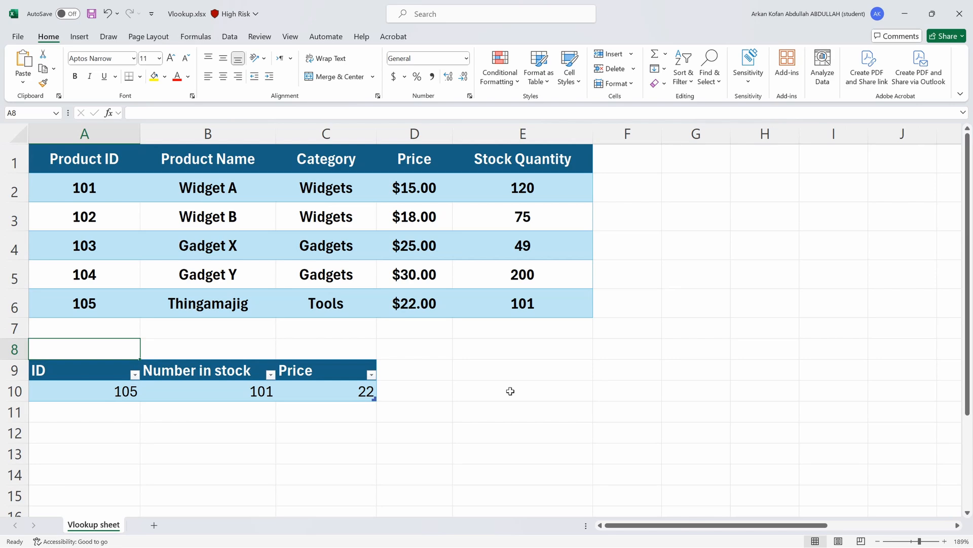
scroll(511, 391, "down", 4)
scroll(667, 391, "right", 3)
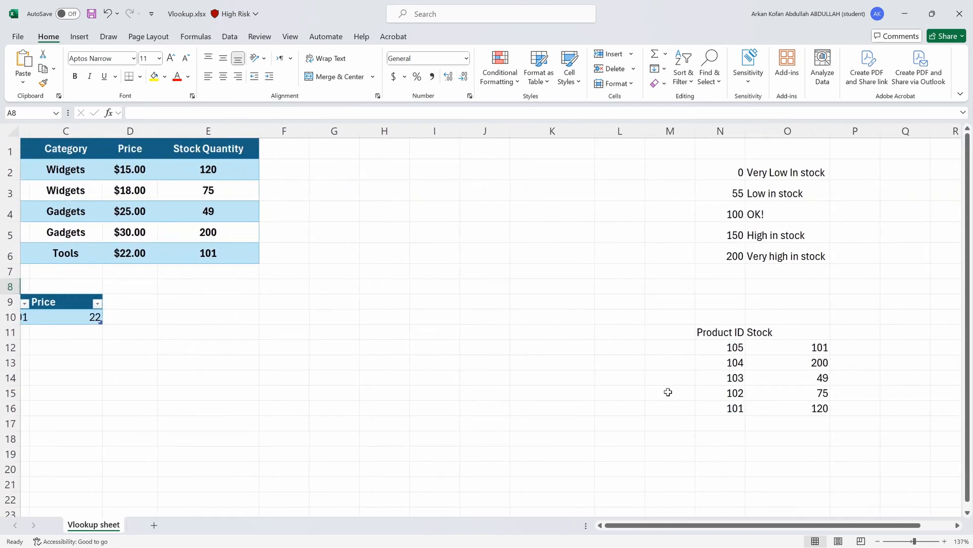
left_click_drag(734, 339, 806, 407)
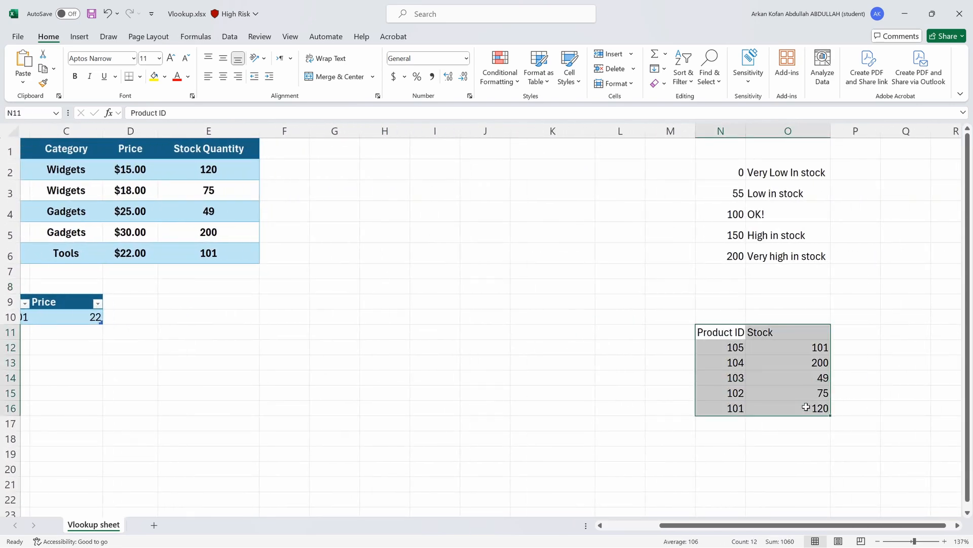
key("ctrl+c")
scroll(660, 406, "left", 3)
left_click(369, 304)
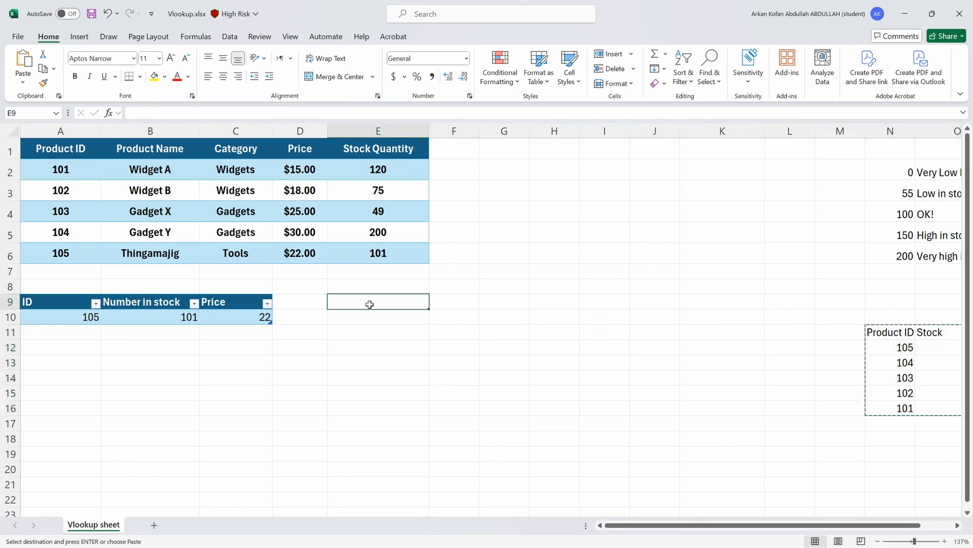
key("ctrl+v")
left_click(558, 302)
Step: Examine the product IDs in E10:E14 and the stock formulas in F10:F14 of the pasted list
scroll(469, 303, "up", 3, "ctrl")
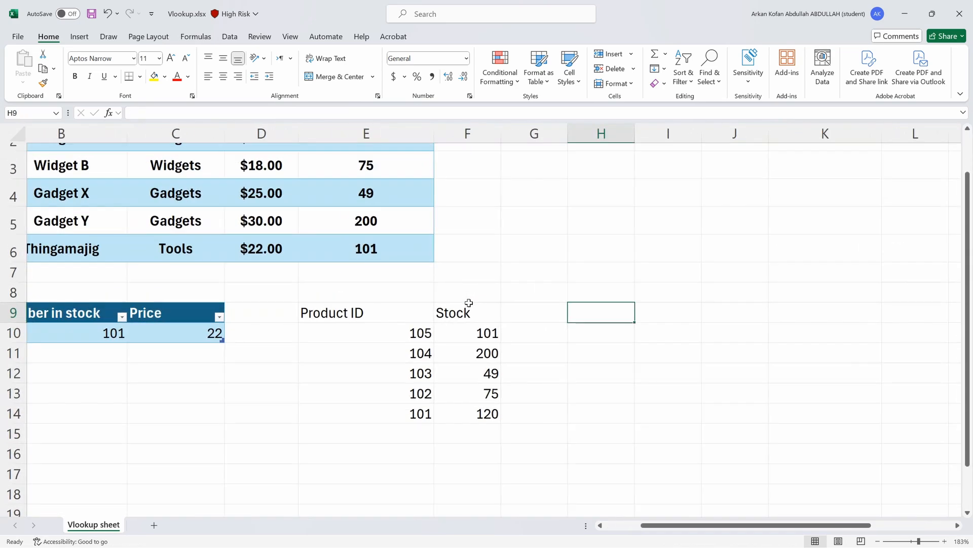
scroll(469, 303, "left", 2)
scroll(469, 303, "up", 1)
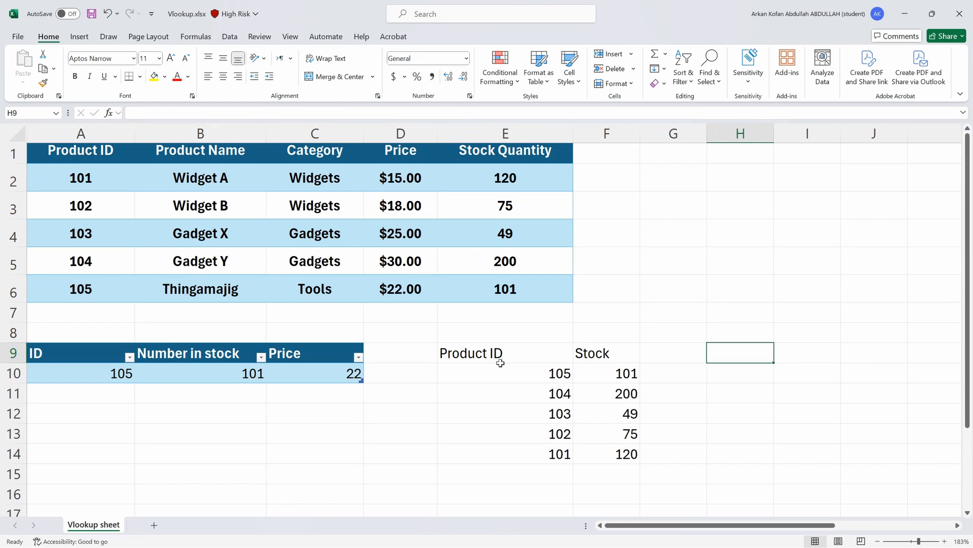
left_click_drag(490, 375, 512, 455)
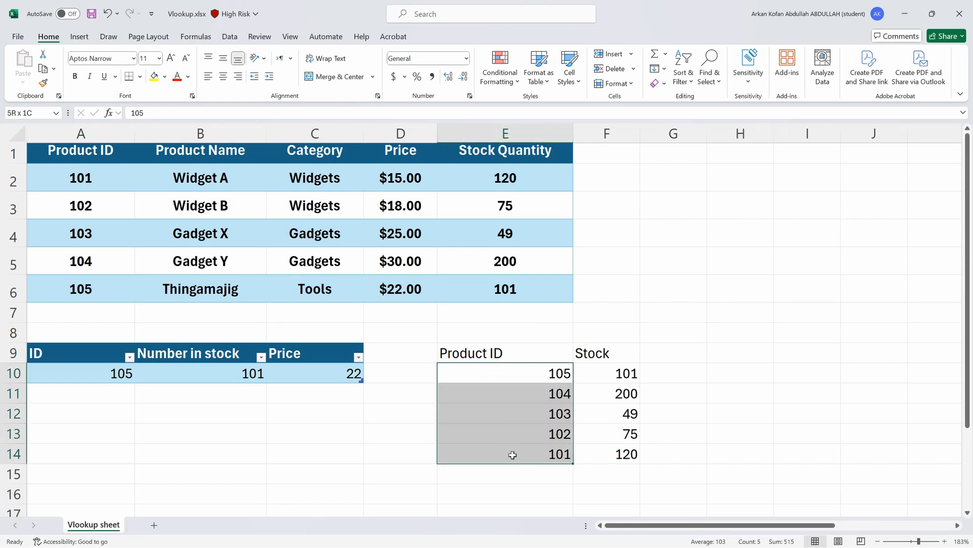
left_click_drag(591, 372, 607, 454)
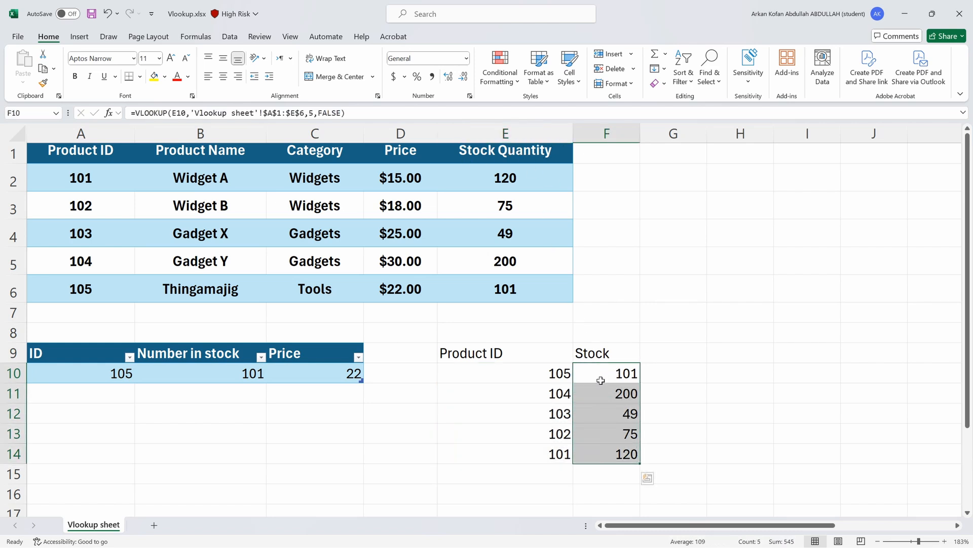
Step: Clear the existing stock formulas from F10:F14 of the pasted product list
left_click(541, 376)
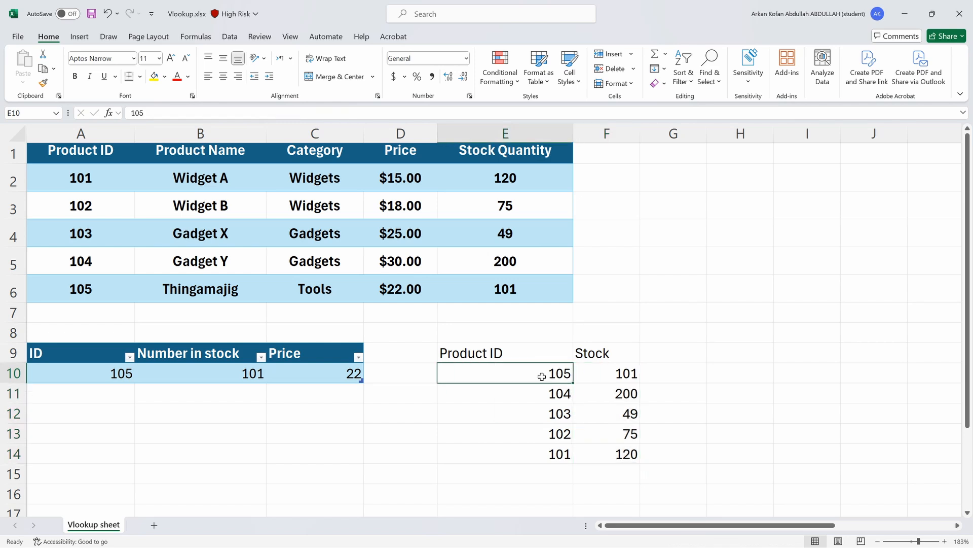
left_click_drag(553, 395, 558, 458)
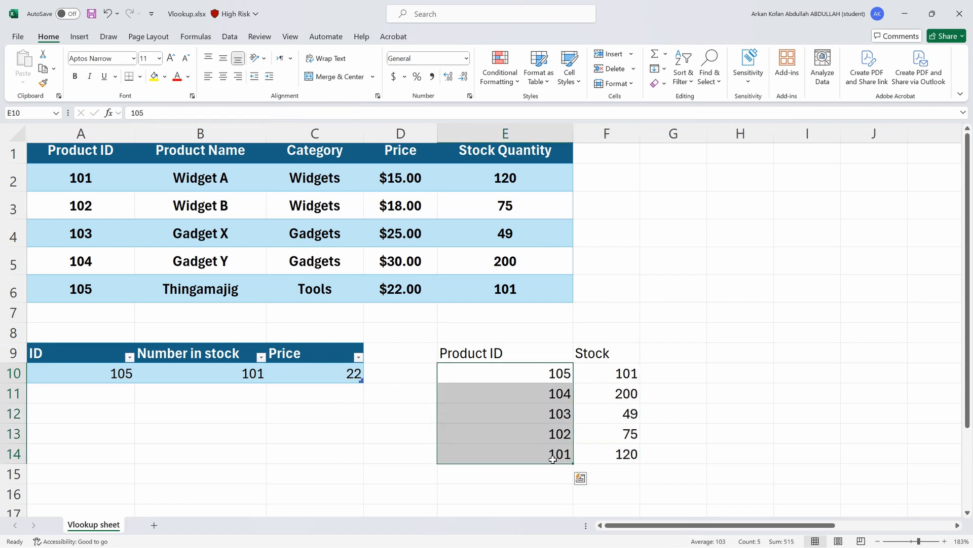
left_click(627, 373)
double_click(627, 373)
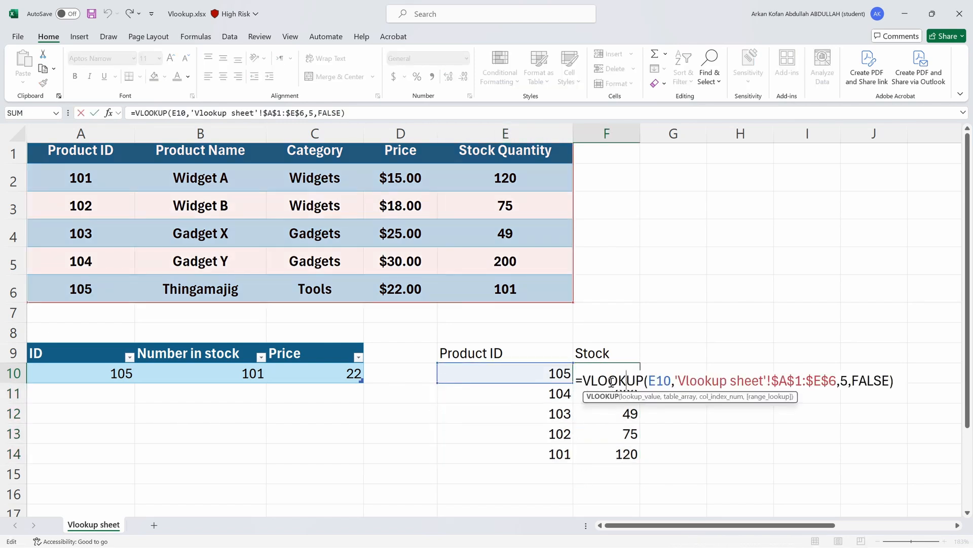
key("Escape")
left_click_drag(615, 378, 625, 454)
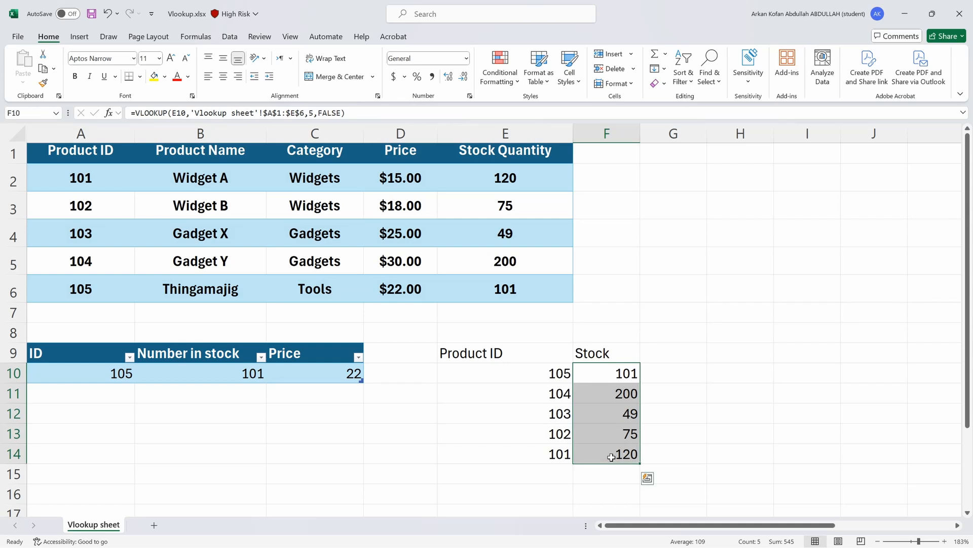
key("Delete")
Step: Start a VLOOKUP formula in F10 with E10 as the lookup value and A1:E6 as the table array
left_click(589, 378)
type("=")
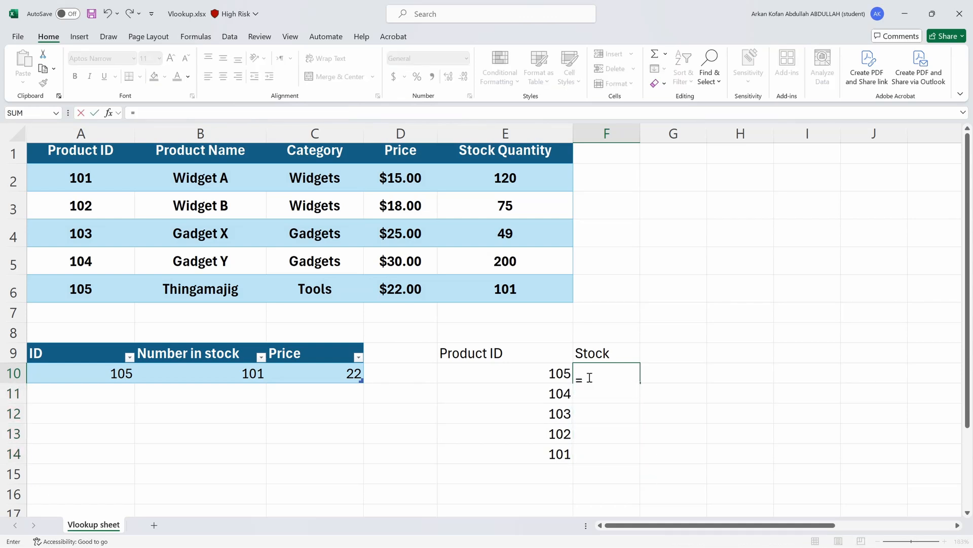
type("Vloo")
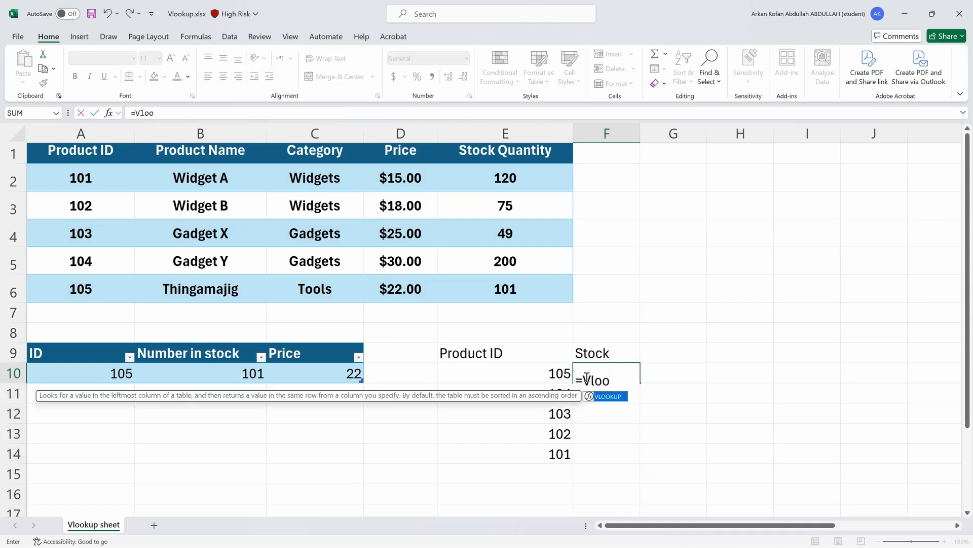
key("Tab")
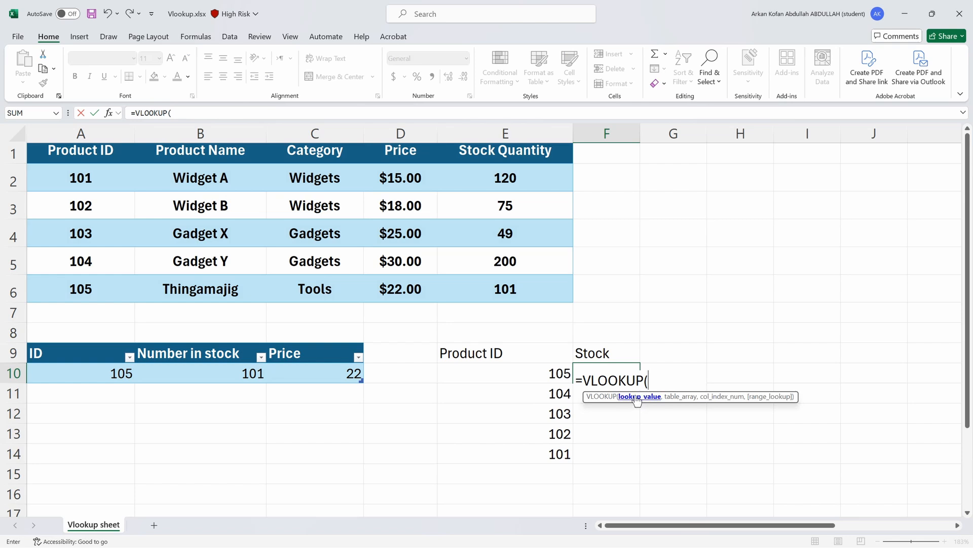
left_click(553, 374)
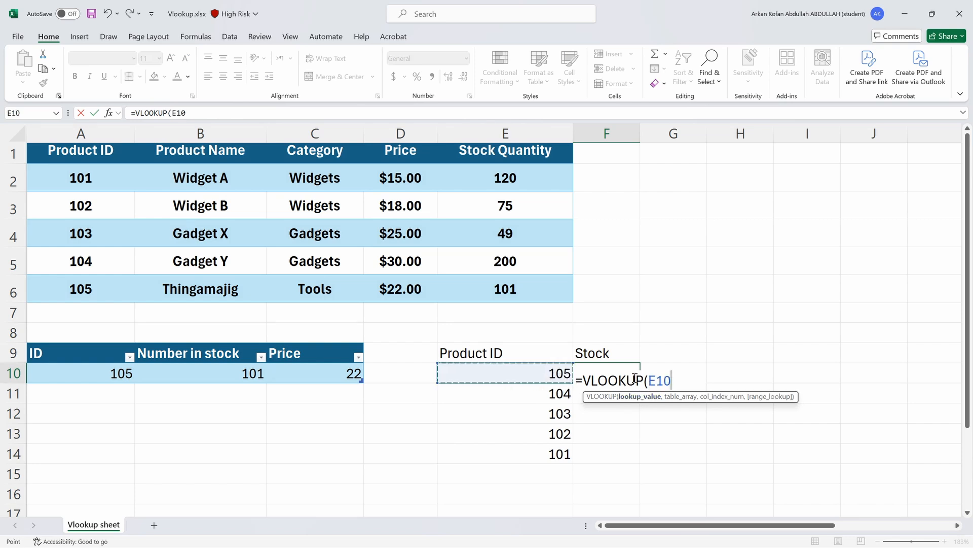
type(",")
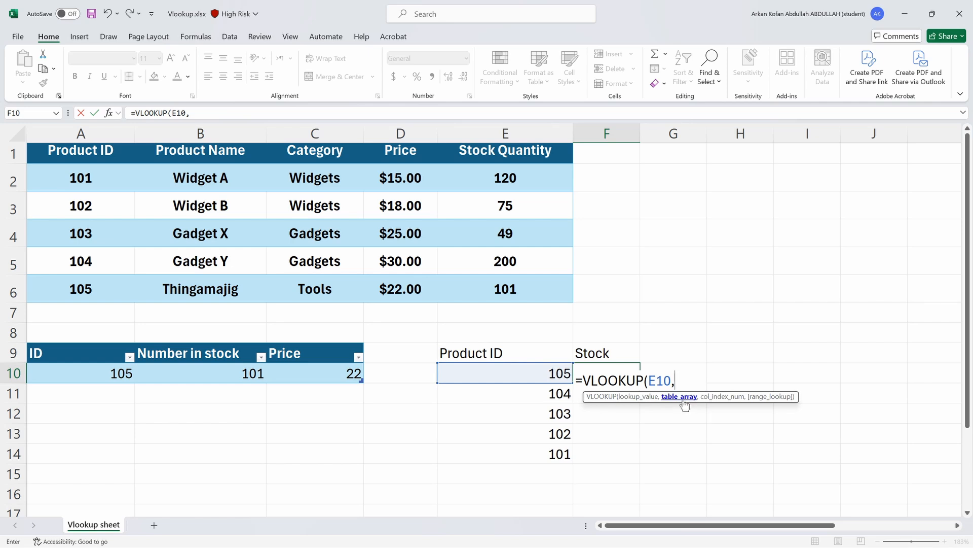
left_click_drag(29, 156, 507, 292)
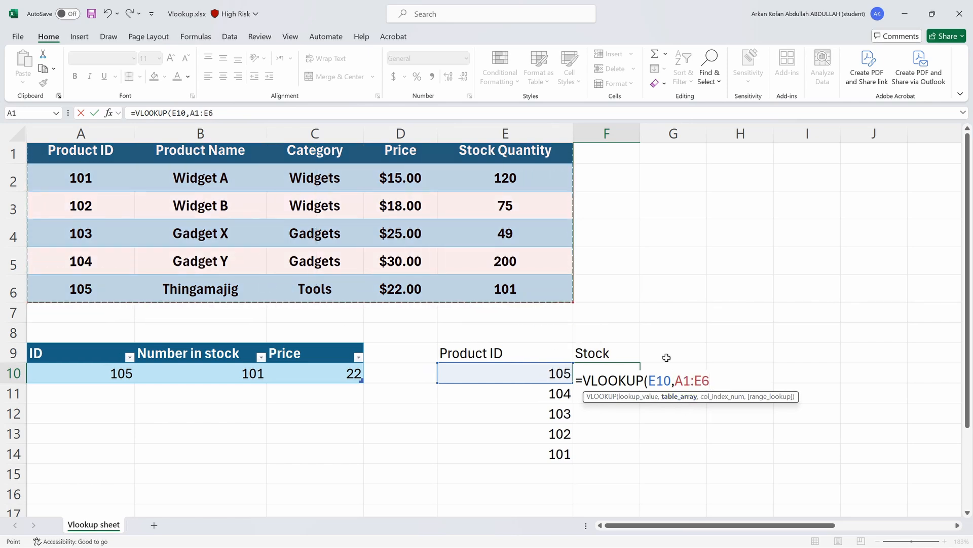
Step: Complete F10's VLOOKUP with column index 5 and 0 for an exact match
type(",5")
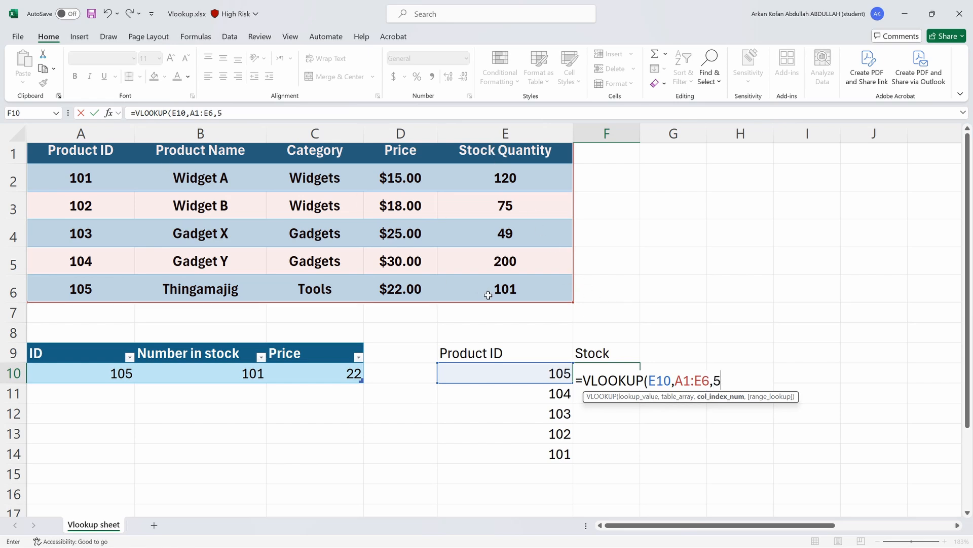
type(",")
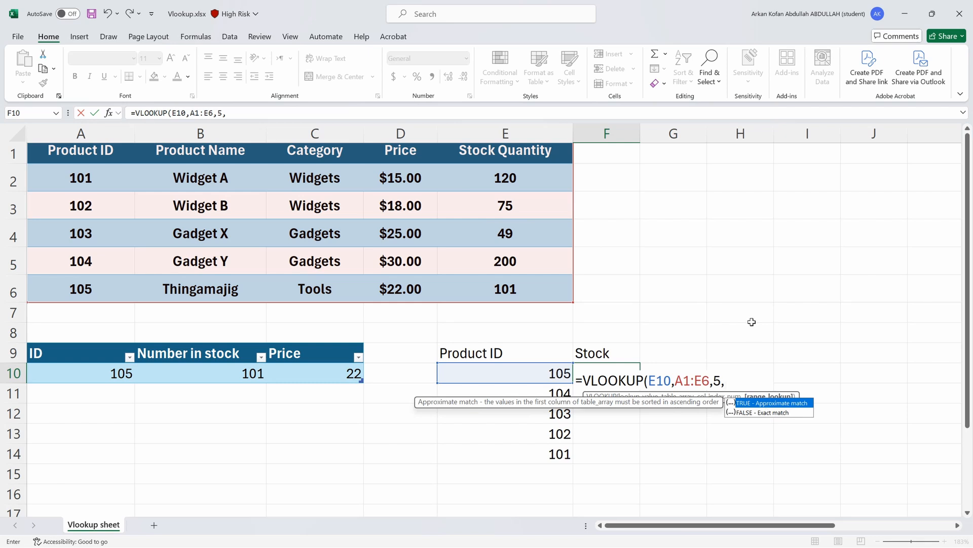
type("Fals")
key("BackSpace")
key("BackSpace")
key("BackSpace")
key("BackSpace")
key("BackSpace")
type("0")
key("BackSpace")
type(")")
key("Return")
Step: Compare the stock result in F10 with the entry for product 105 in the product table
left_click(628, 376)
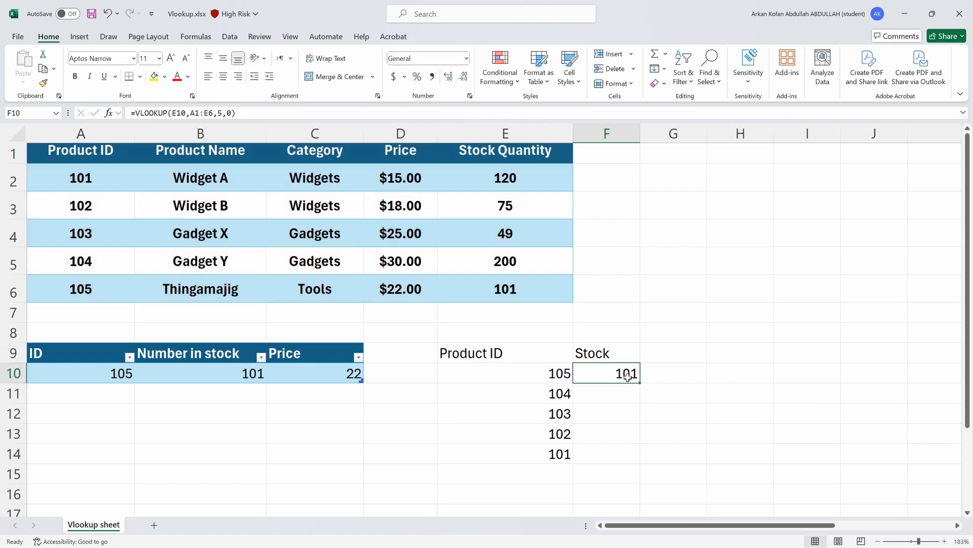
left_click(557, 376)
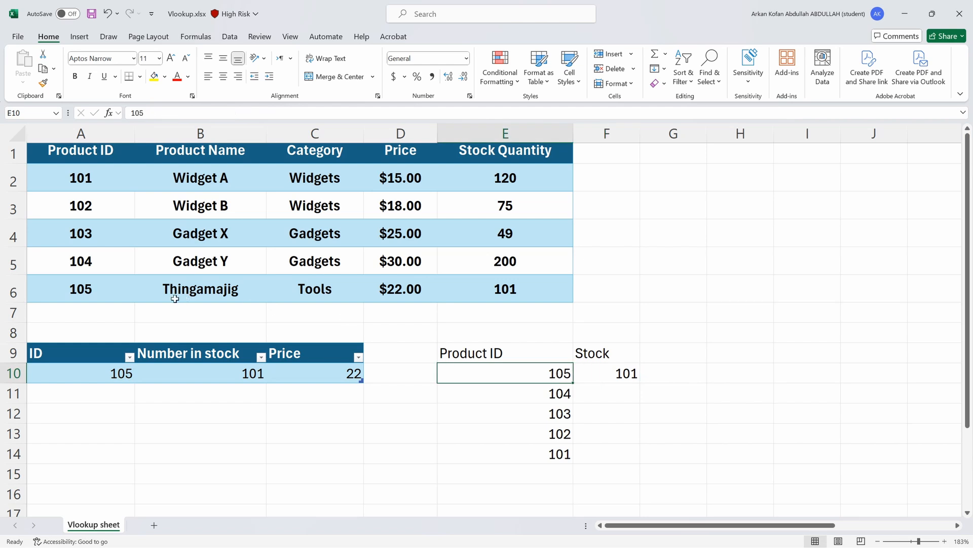
left_click(116, 291)
left_click(517, 285)
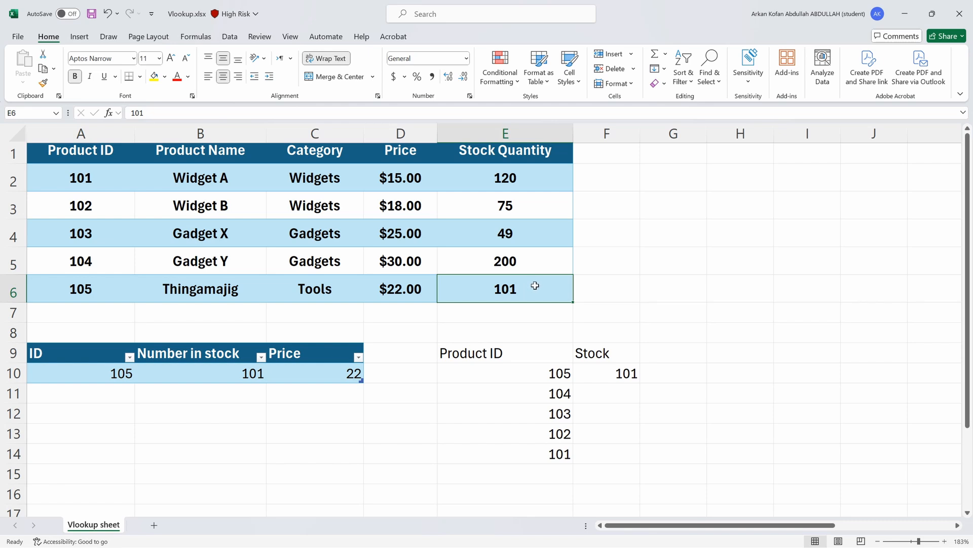
left_click(606, 357)
left_click(636, 373)
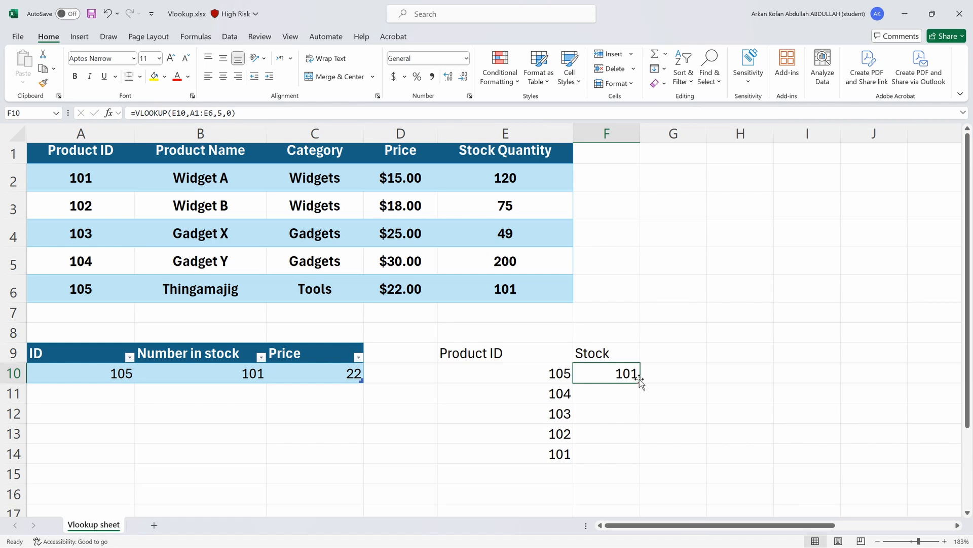
Step: Fill the relative-range VLOOKUP formula from F10 down through F14
left_click(639, 398)
left_click(624, 378)
scroll(640, 382, "up", 2, "ctrl")
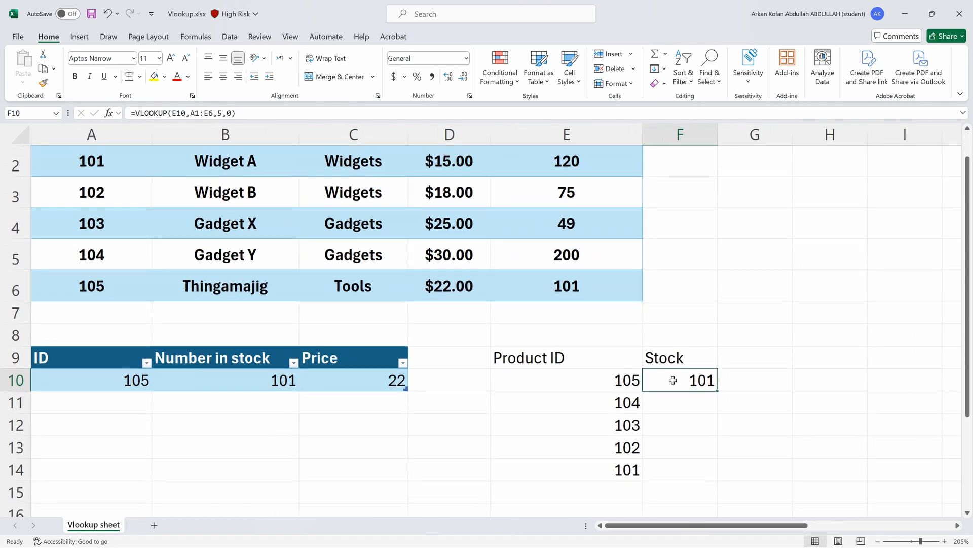
left_click_drag(720, 391, 698, 459)
Step: Examine which table range the copied formula in F13 refers to
left_click(698, 470)
left_click(698, 446)
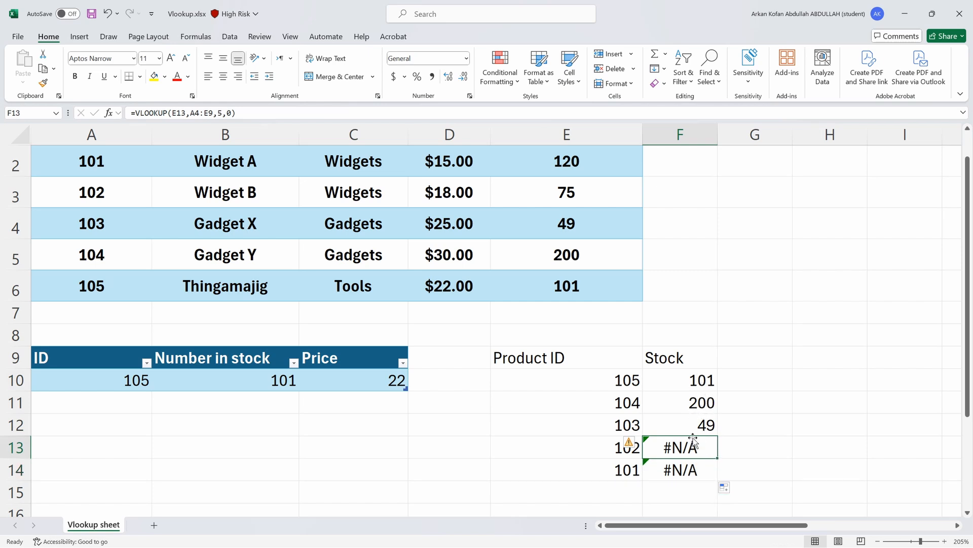
scroll(669, 408, "up", 1)
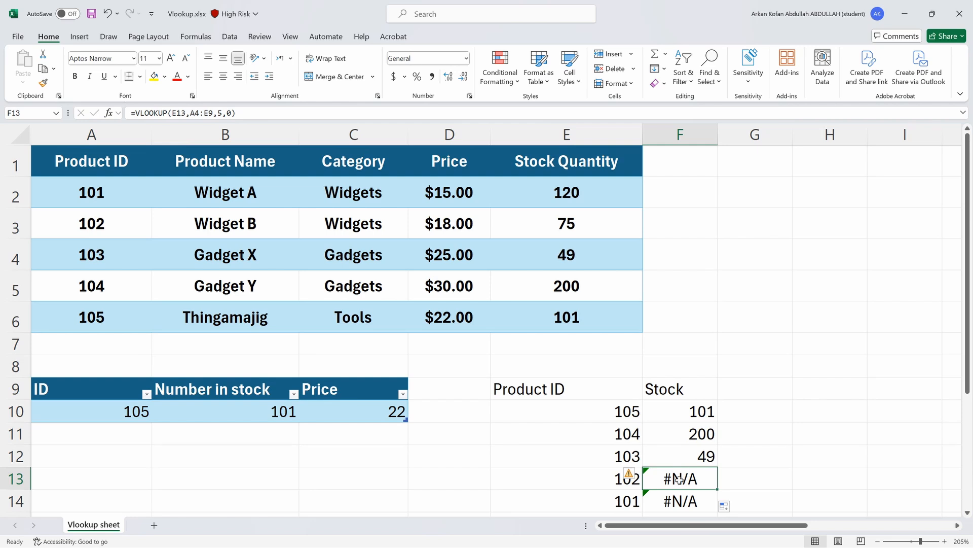
double_click(679, 478)
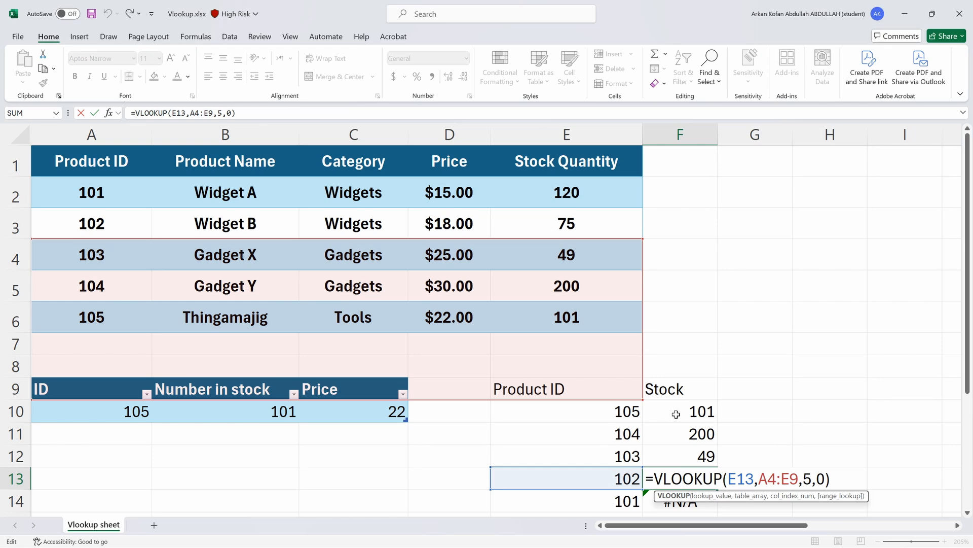
key("Escape")
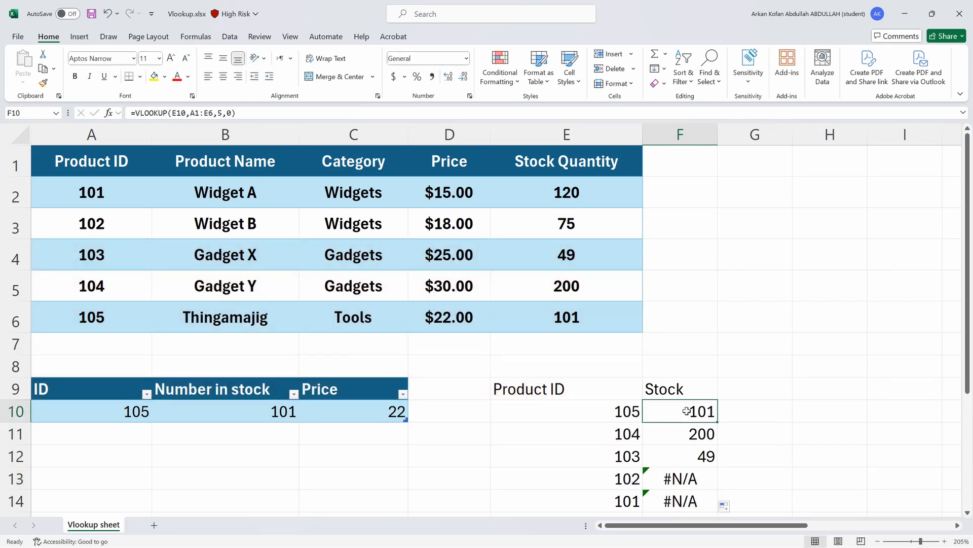
Step: Lock the table array in F10's VLOOKUP formula as the absolute reference $A$1:$E$6
double_click(686, 401)
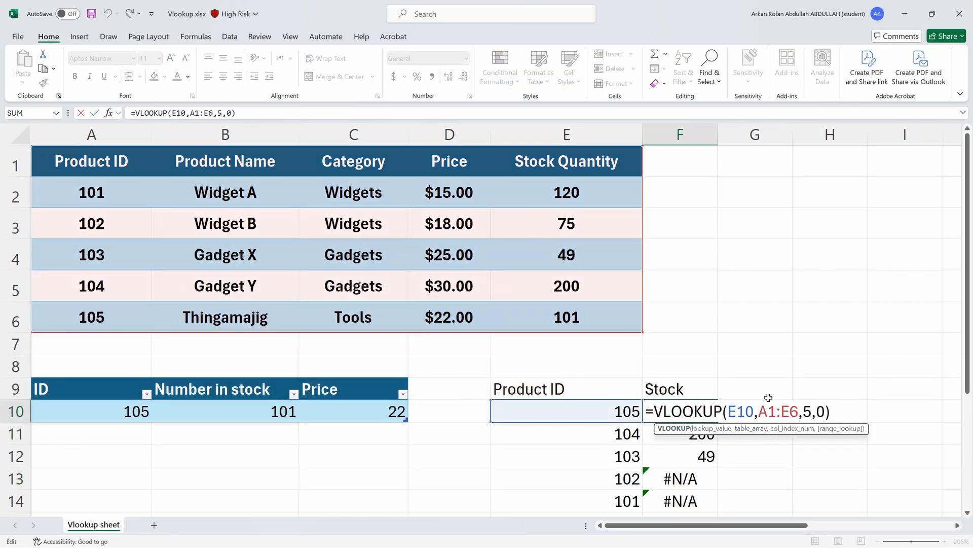
left_click(763, 413)
left_click_drag(759, 411, 797, 411)
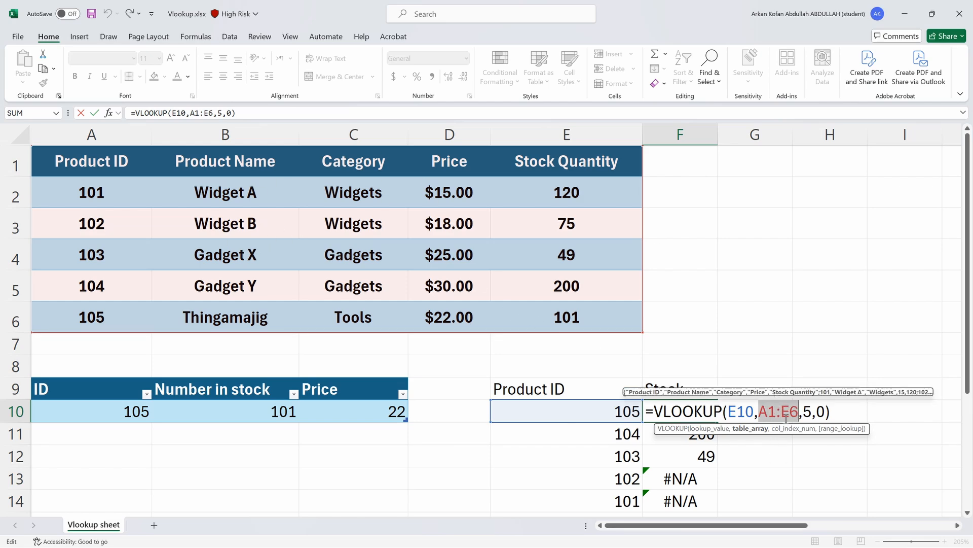
left_click(770, 413)
left_click_drag(760, 411, 798, 411)
key("F4")
key("Return")
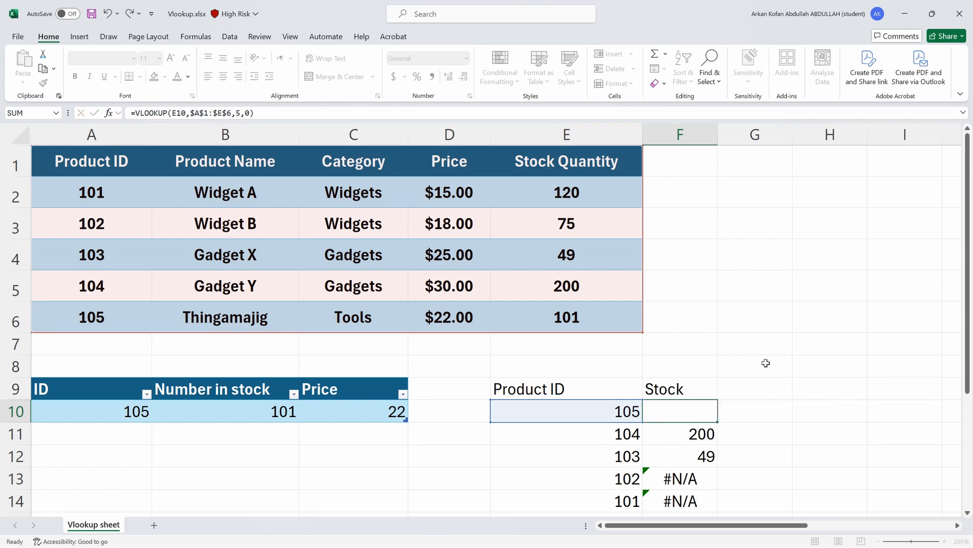
Step: Fill the absolute-range formula from F10 down through F14 and undo that fill
left_click(705, 413)
left_click_drag(719, 422, 717, 507)
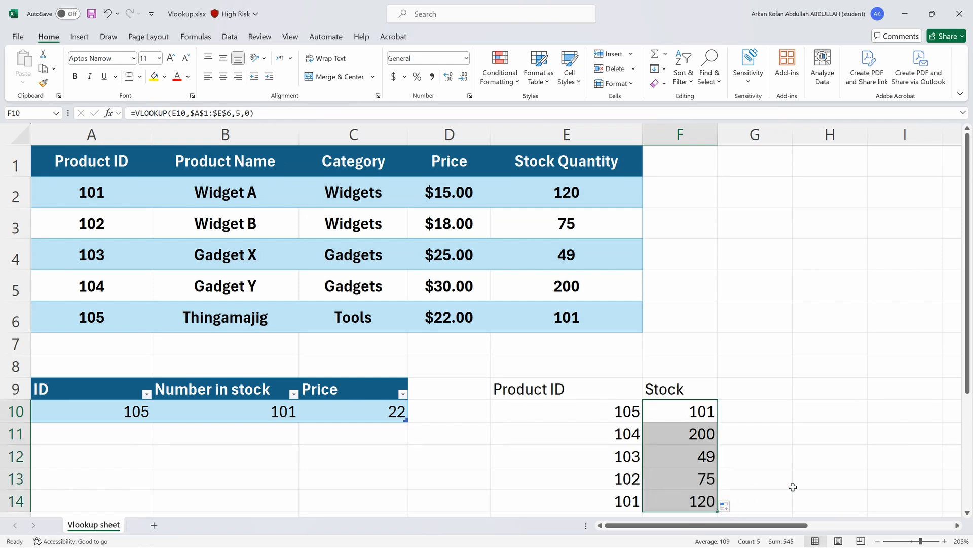
left_click(744, 472)
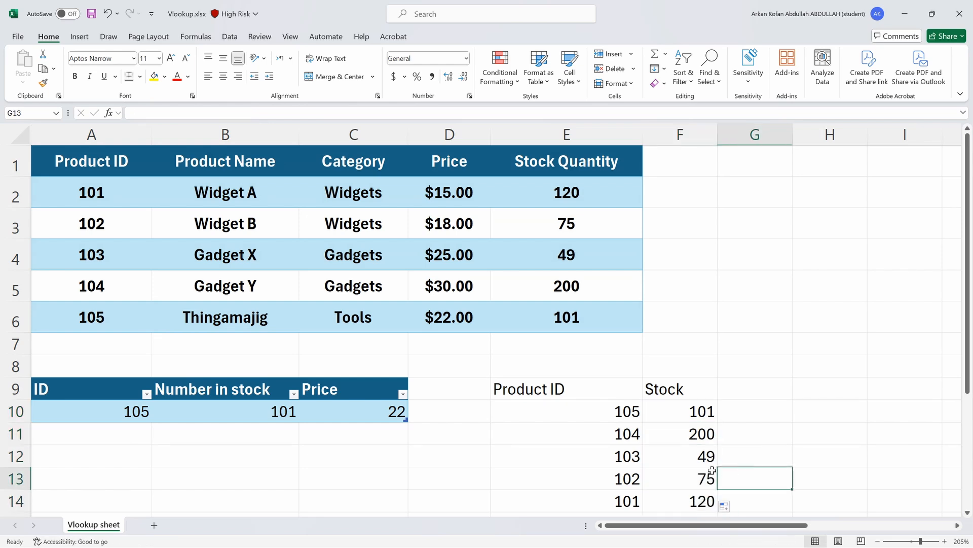
left_click(686, 406)
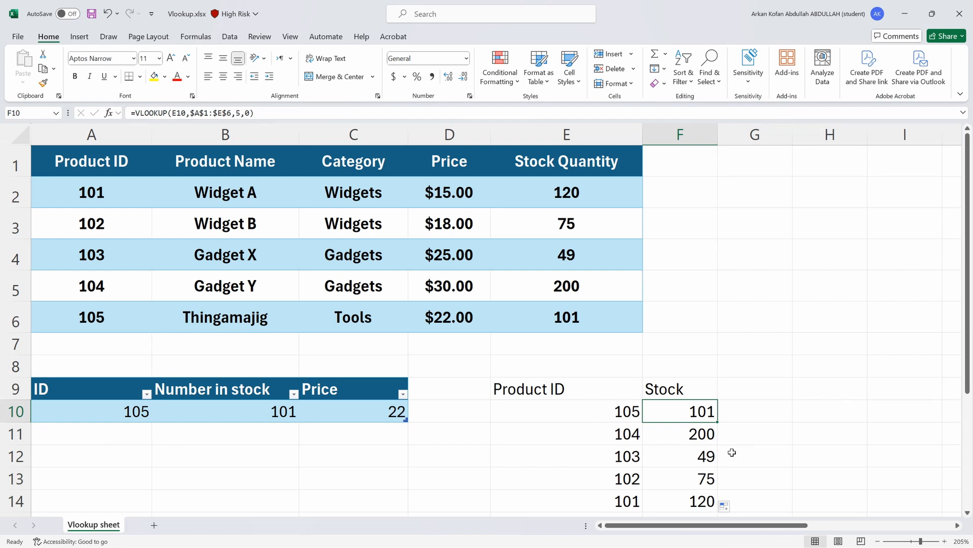
key("ctrl+z")
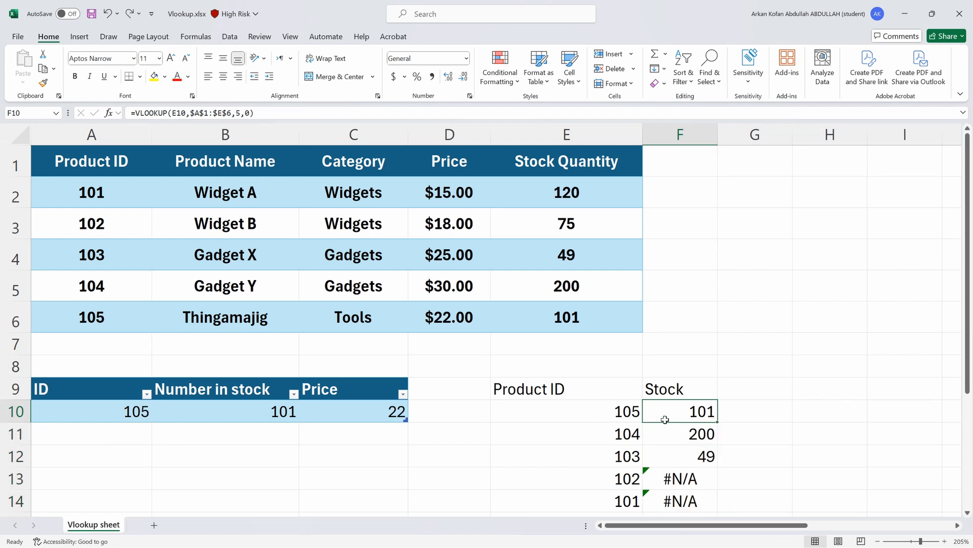
left_click(547, 309)
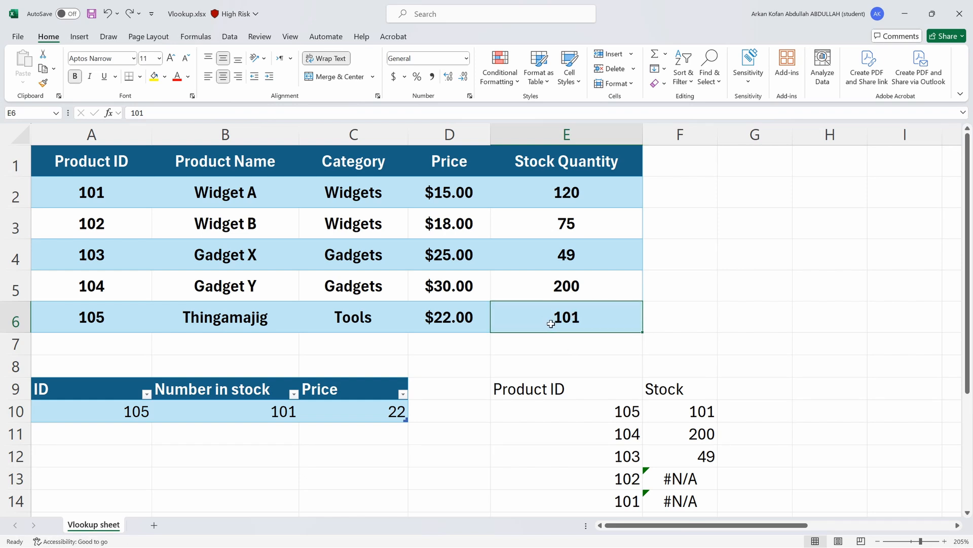
left_click_drag(499, 318, 71, 179)
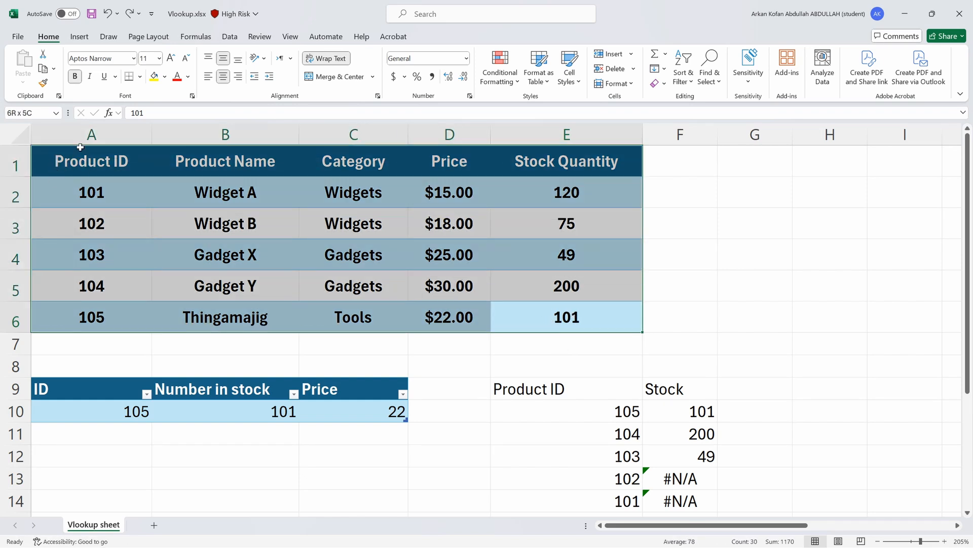
left_click(278, 216)
left_click_drag(134, 172, 57, 161)
left_click(91, 223)
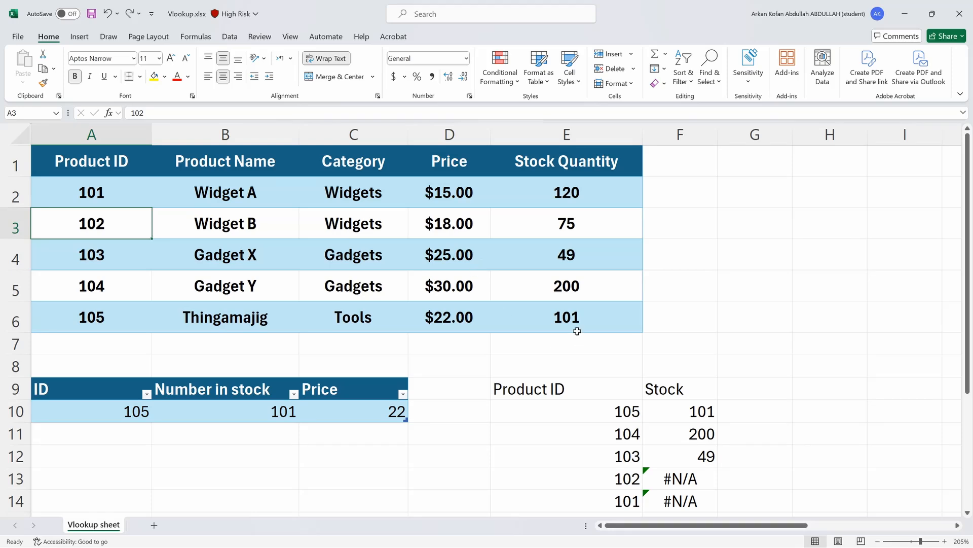
left_click_drag(577, 330, 66, 167)
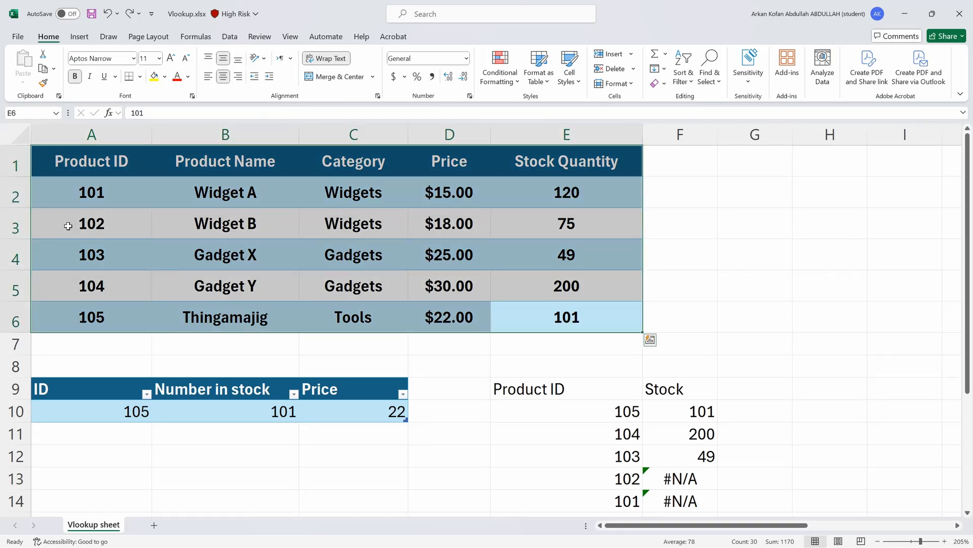
left_click(79, 37)
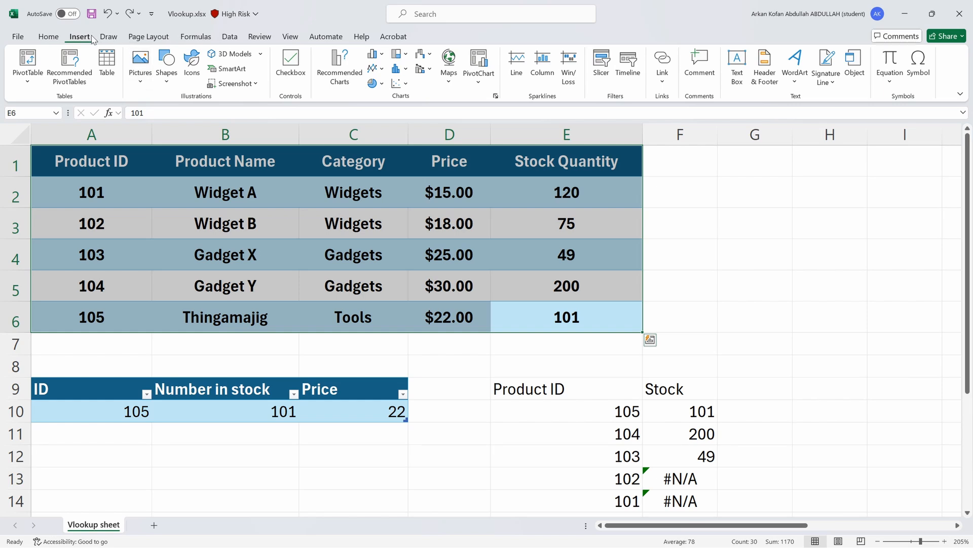
left_click(107, 77)
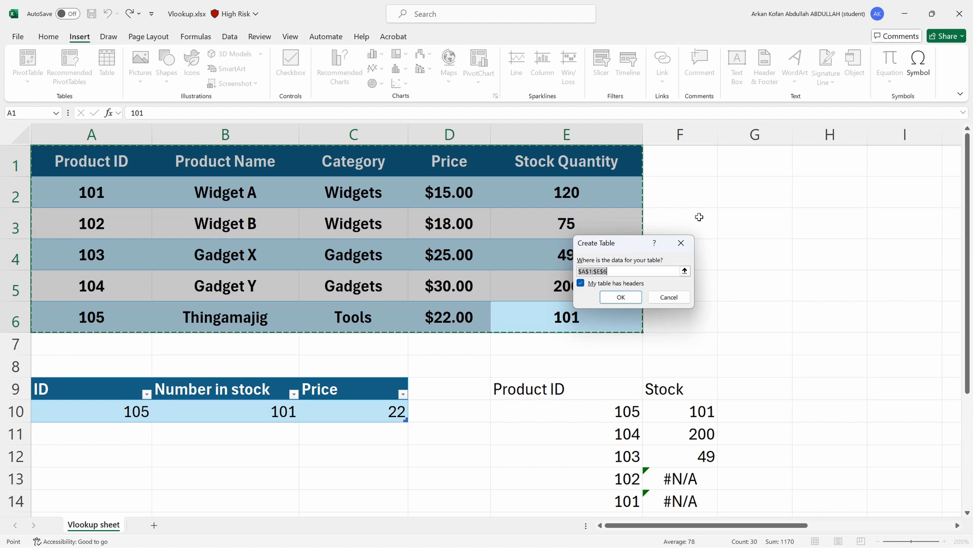
left_click(668, 297)
Step: Convert the product data in A1:E6 into a table with headers
left_click_drag(584, 321, 88, 166)
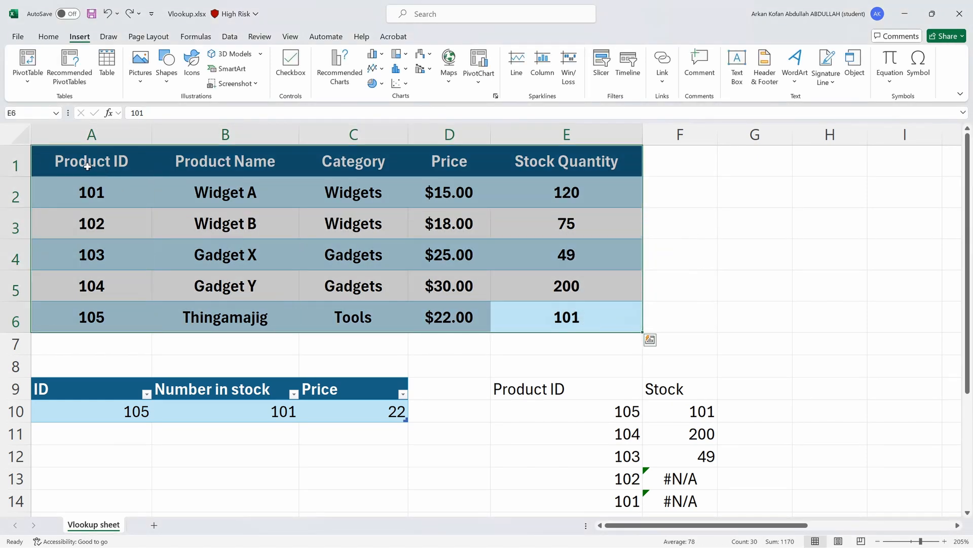
key("ctrl+t")
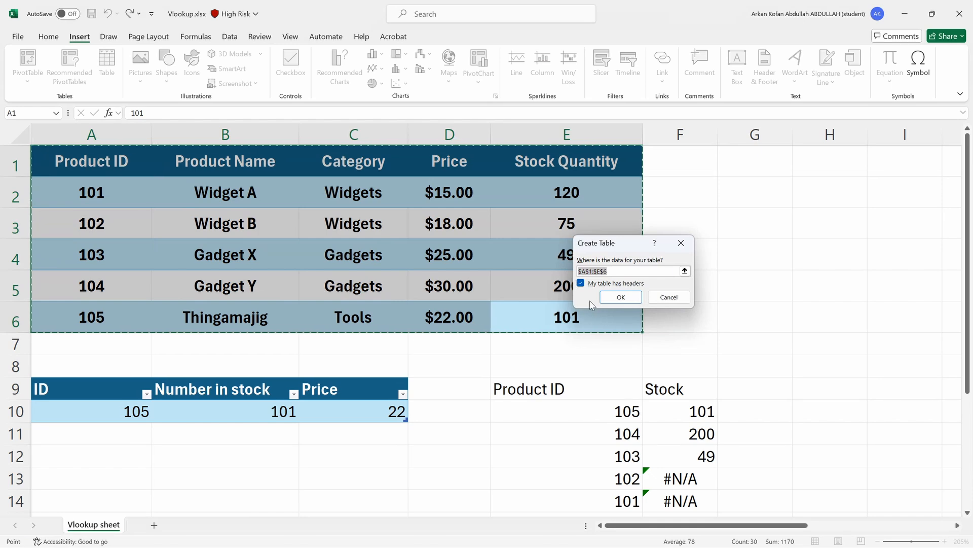
left_click_drag(597, 243, 558, 210)
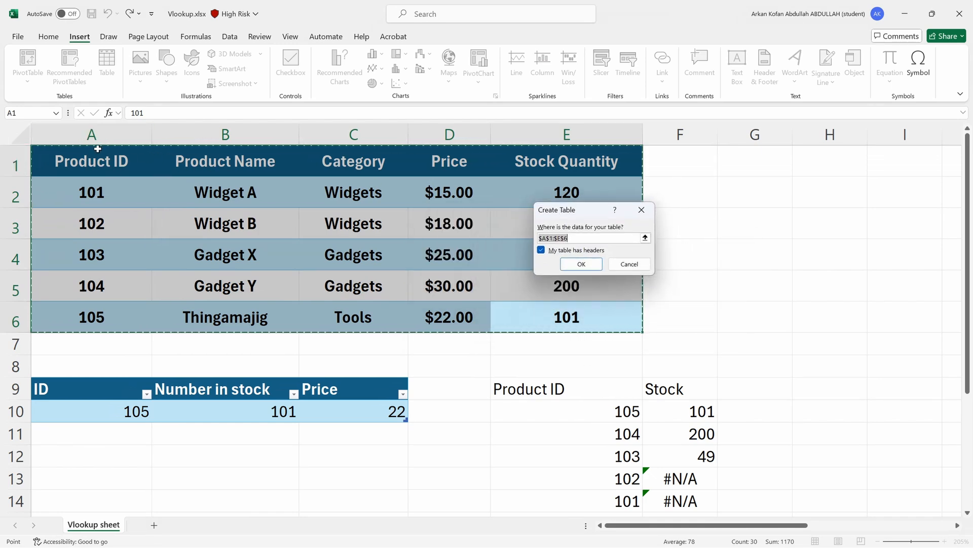
left_click(542, 250)
left_click(543, 250)
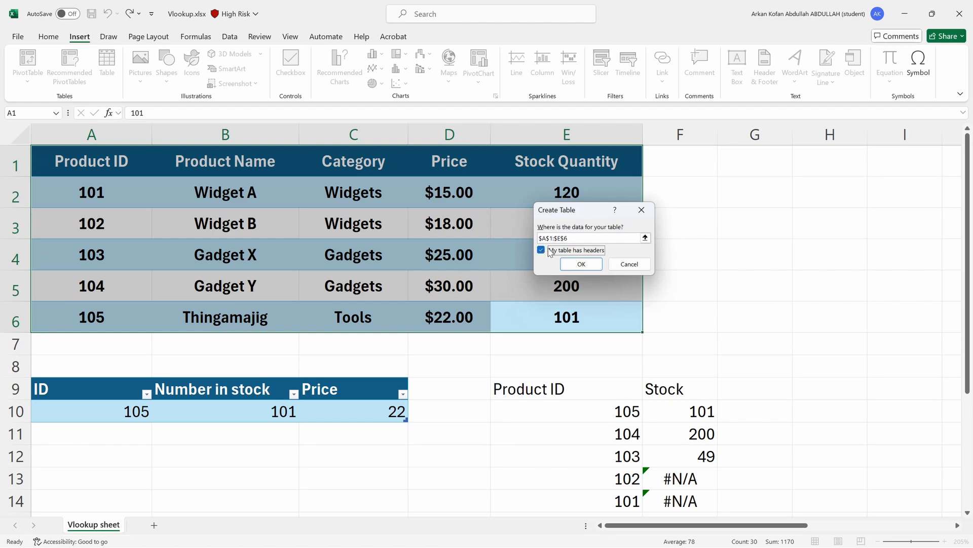
left_click(581, 264)
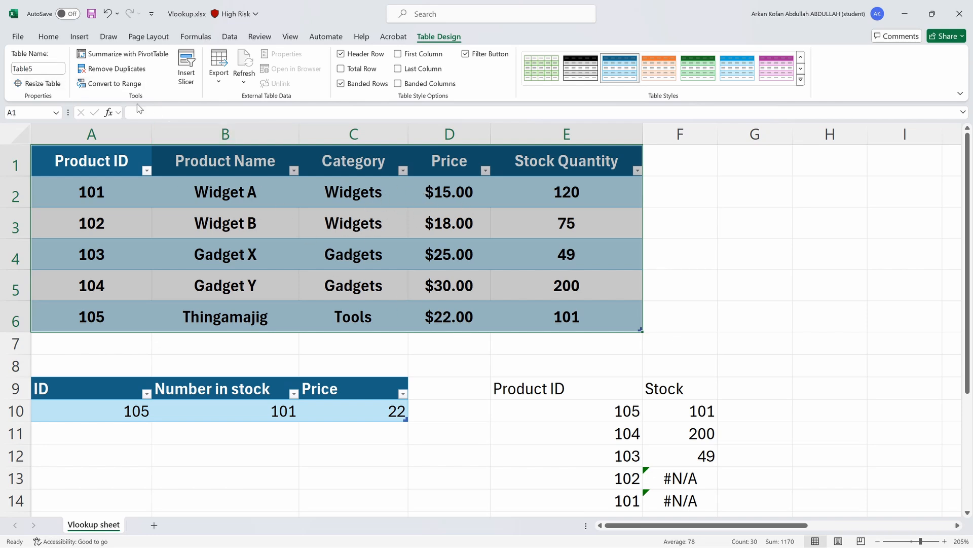
Step: Rename the new product table as ProductsInventory
left_click(58, 68)
double_click(57, 67)
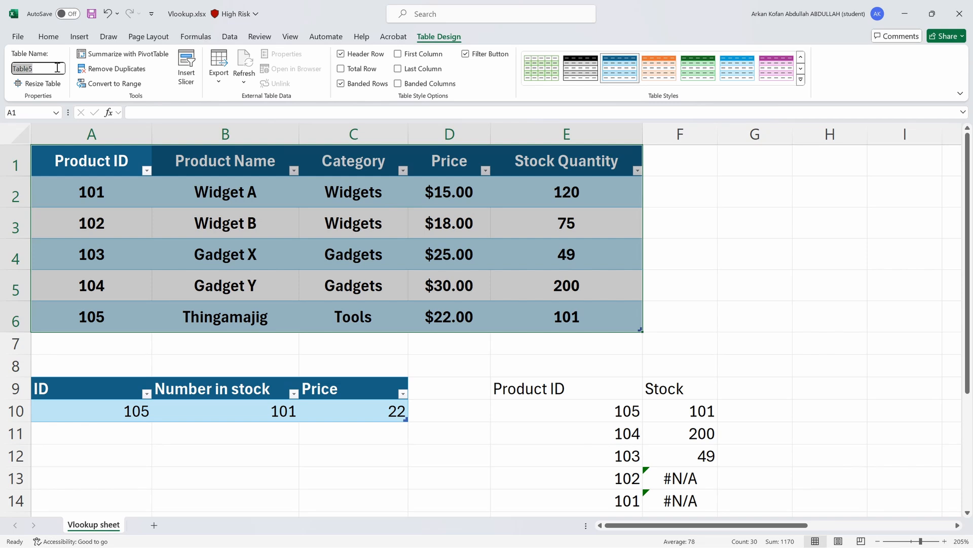
type("P")
key("Return")
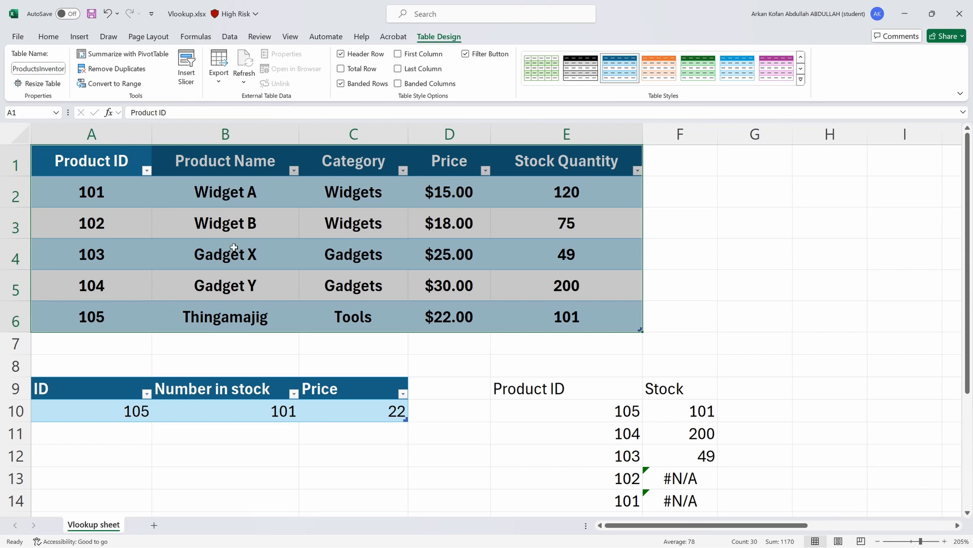
Step: Replace the table array in F10's VLOOKUP formula with the structured reference ProductsInventory[#All]
left_click(677, 425)
left_click(680, 409)
double_click(679, 409)
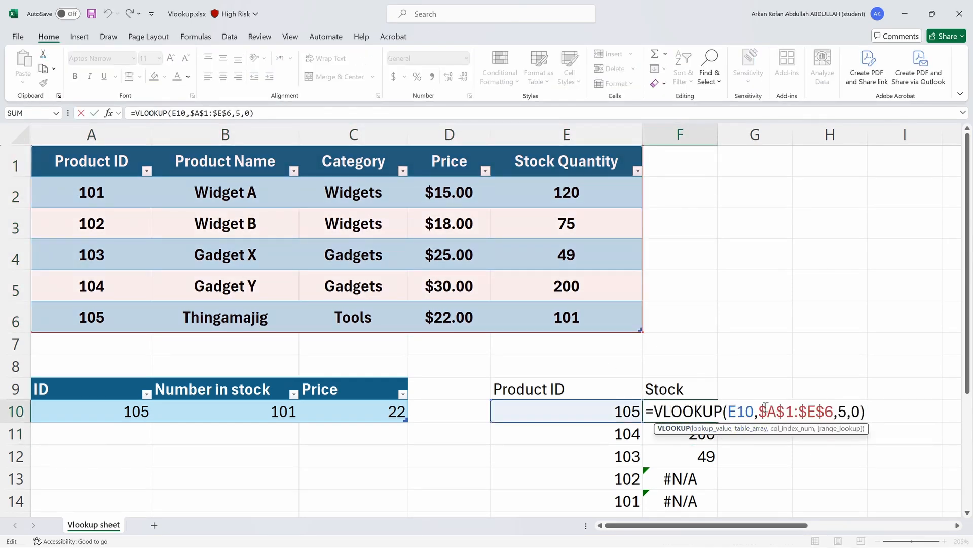
left_click_drag(761, 412, 834, 412)
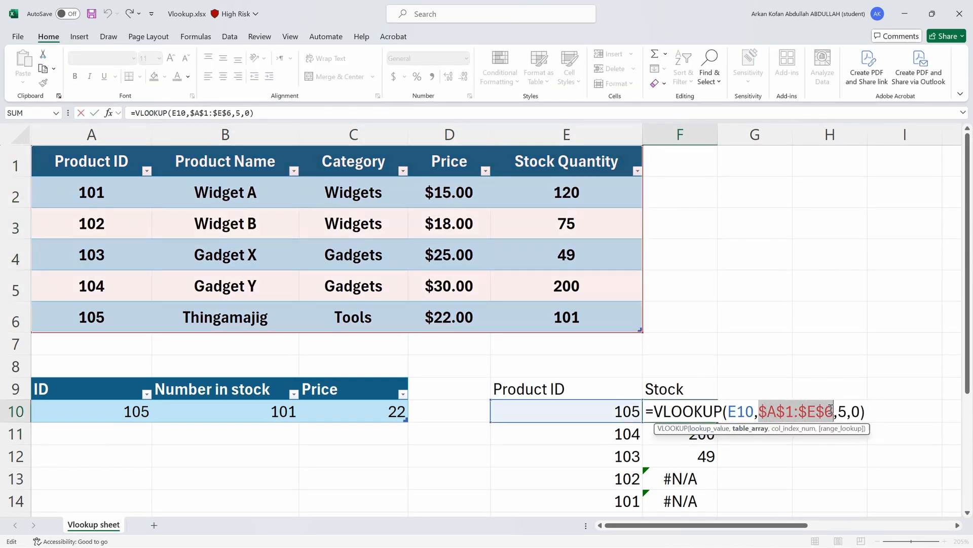
key("BackSpace")
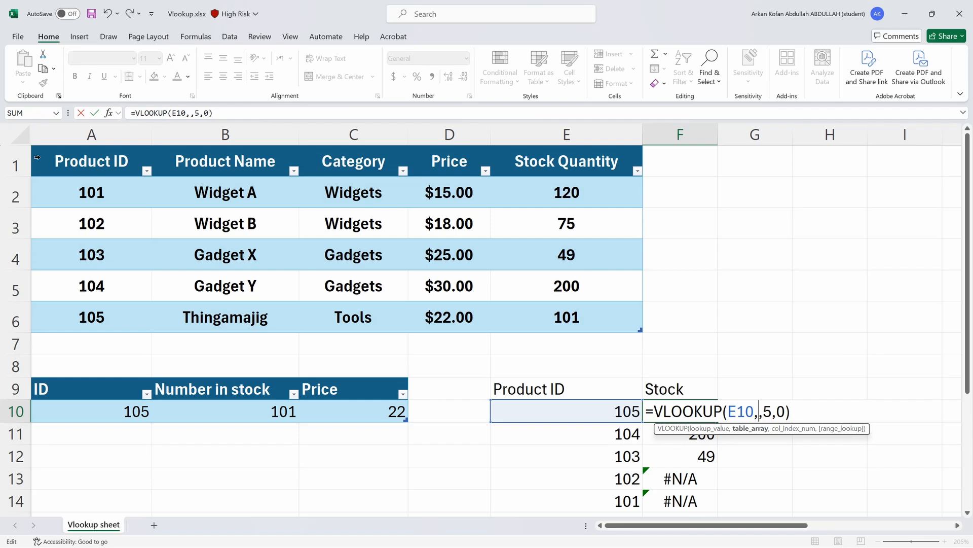
left_click_drag(36, 158, 384, 308)
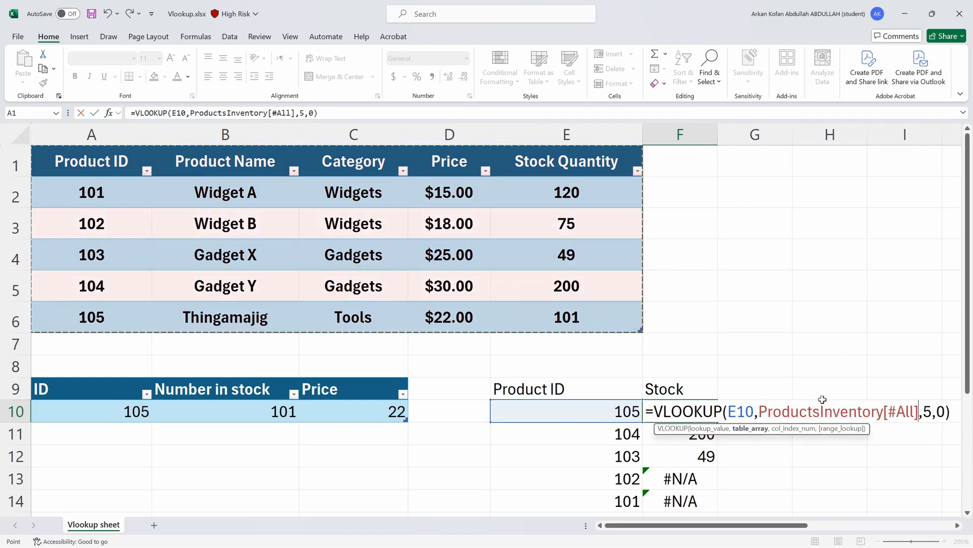
left_click_drag(764, 409, 878, 410)
mouse_move(874, 409)
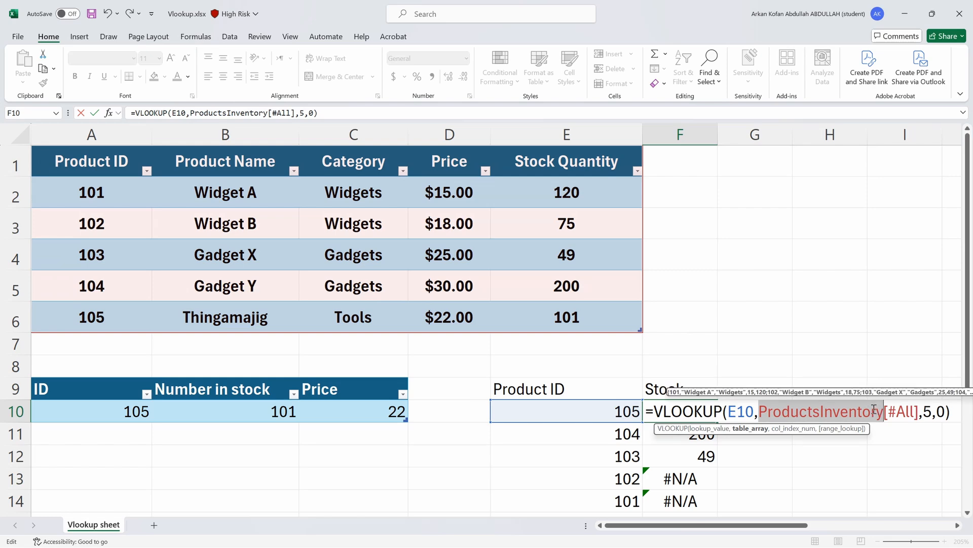
key("Return")
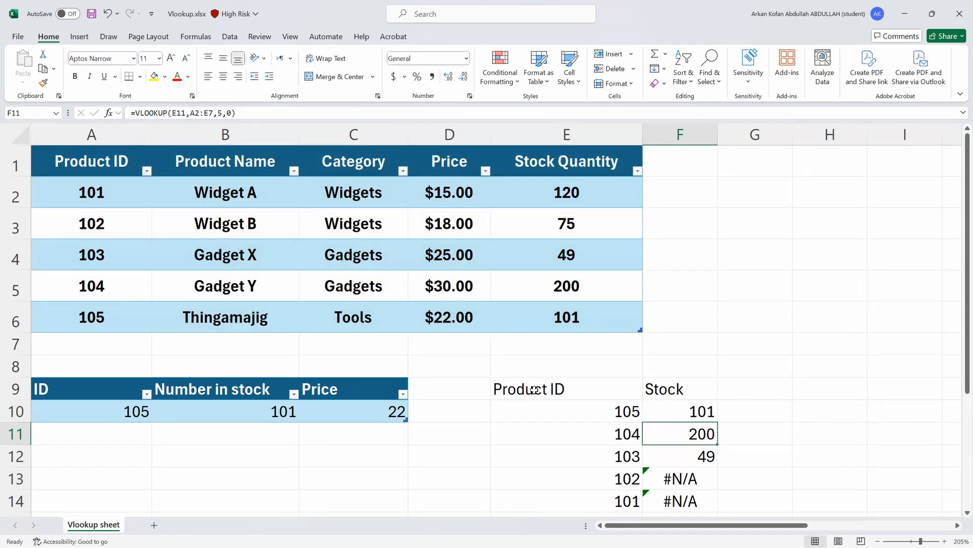
Step: Fill the table-based VLOOKUP formula from F10 down through F14
left_click(703, 412)
left_click_drag(716, 422, 713, 504)
left_click(771, 463)
left_click_drag(703, 412, 701, 502)
Step: Examine the table array reference in the VLOOKUP formulas in F14 and F10 without changing them
left_click(699, 502)
double_click(698, 501)
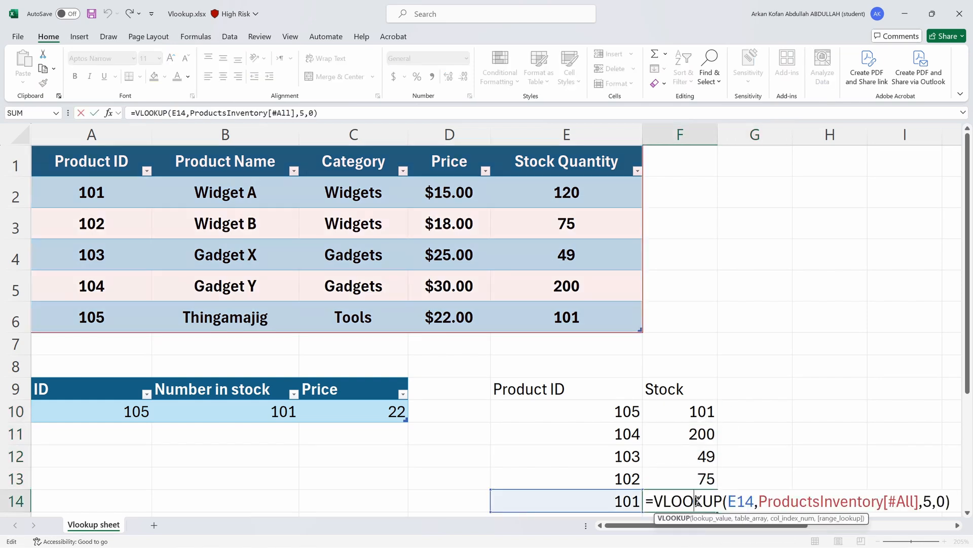
left_click_drag(204, 113, 282, 117)
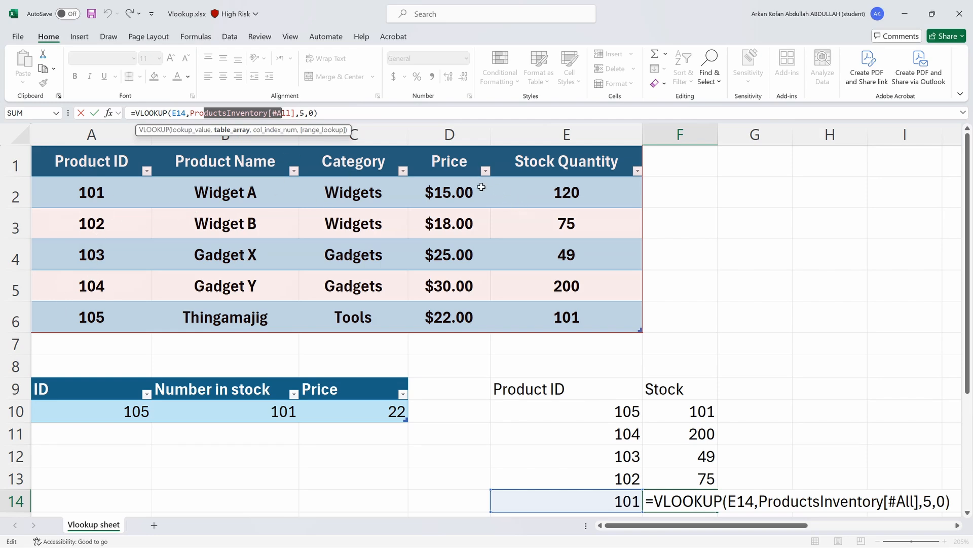
key("ctrl+Return")
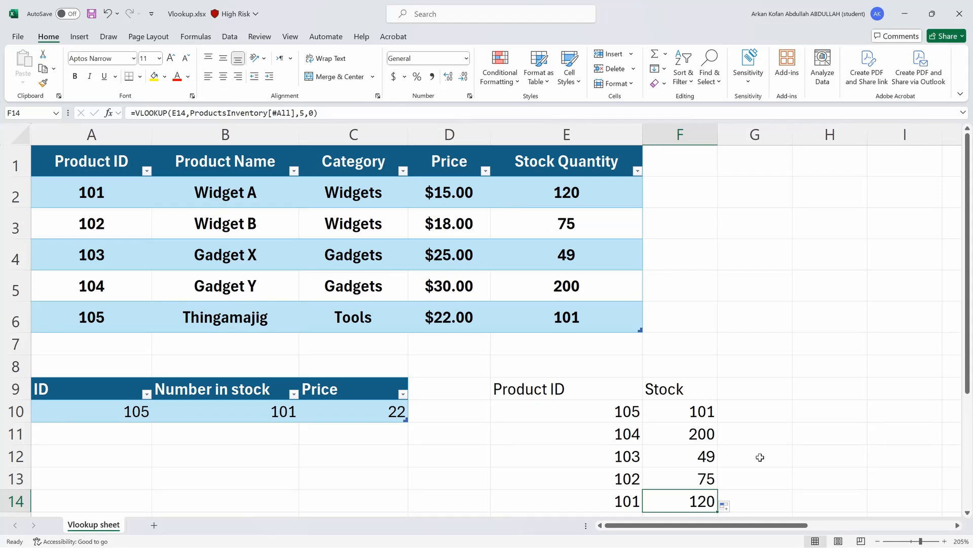
left_click(663, 154)
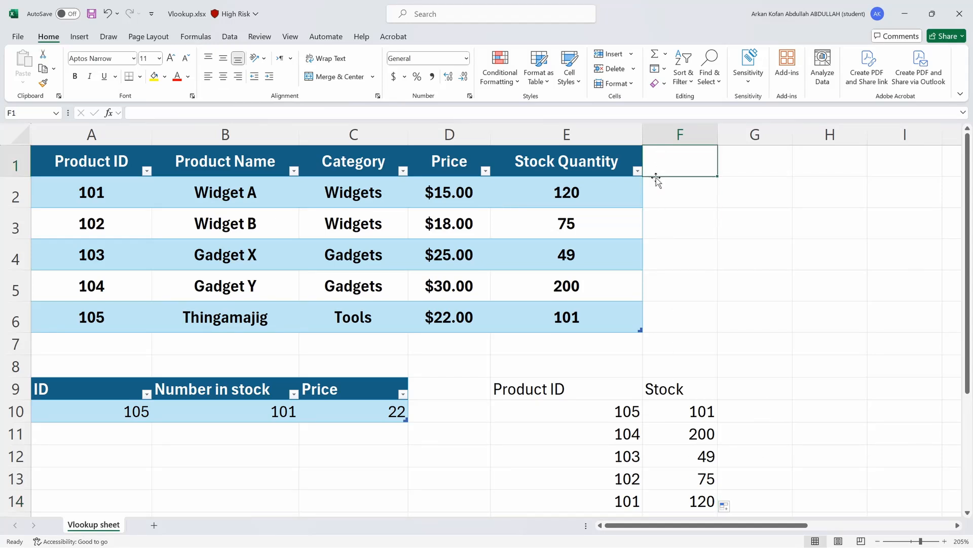
left_click(54, 345)
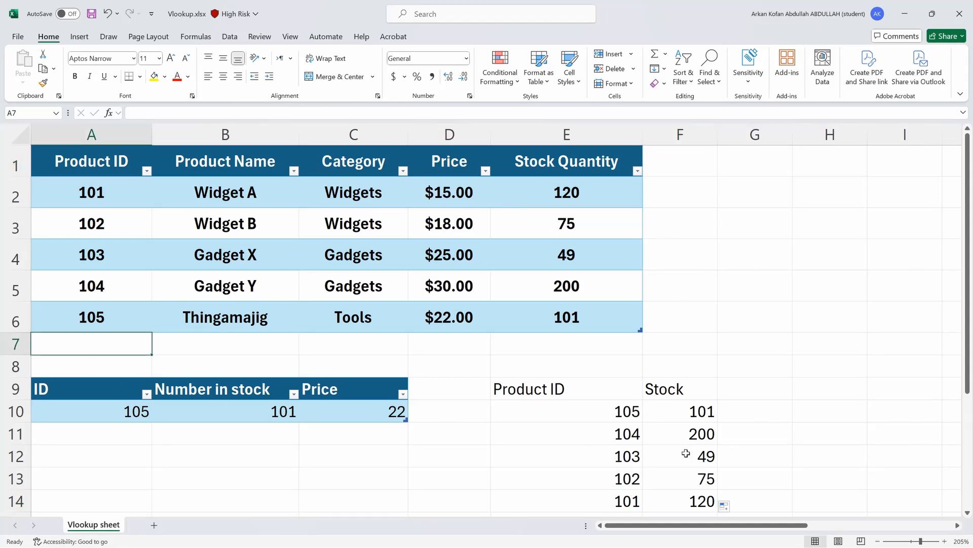
double_click(678, 412)
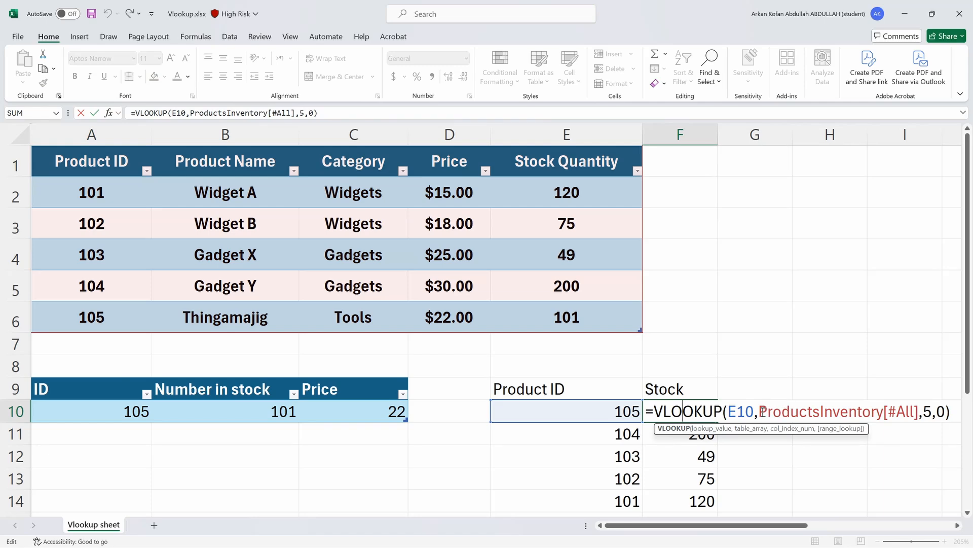
left_click_drag(760, 412, 887, 412)
left_click(845, 413)
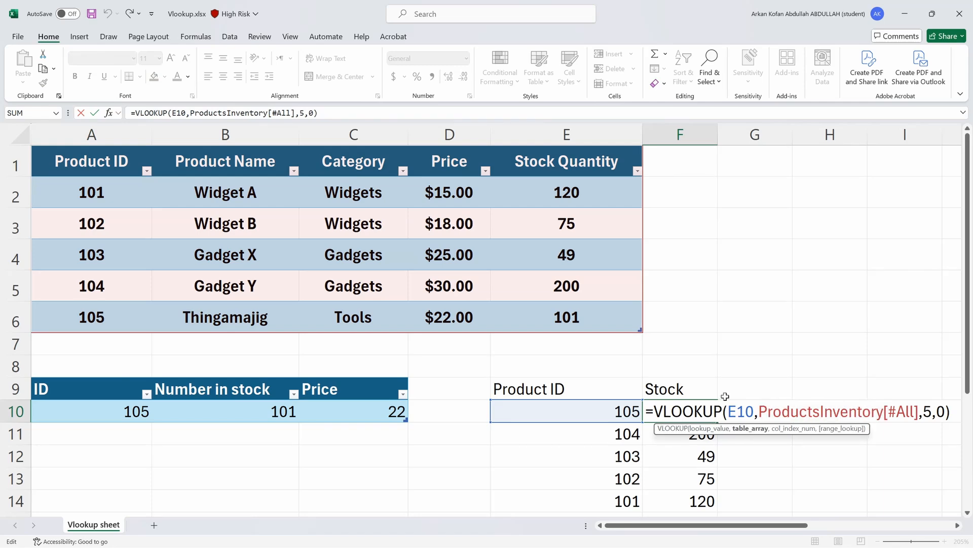
key("Escape")
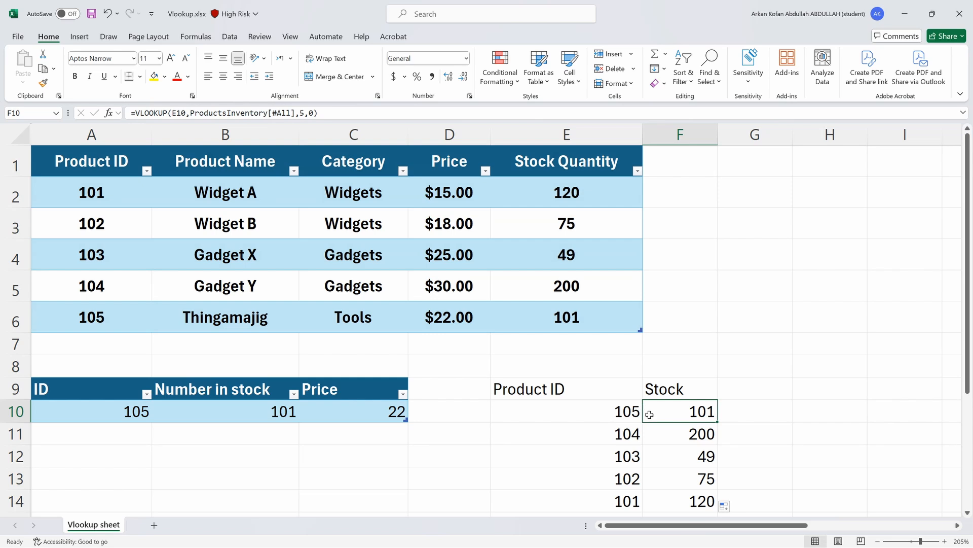
scroll(590, 386, "down", 2)
scroll(589, 370, "up", 2)
double_click(676, 411)
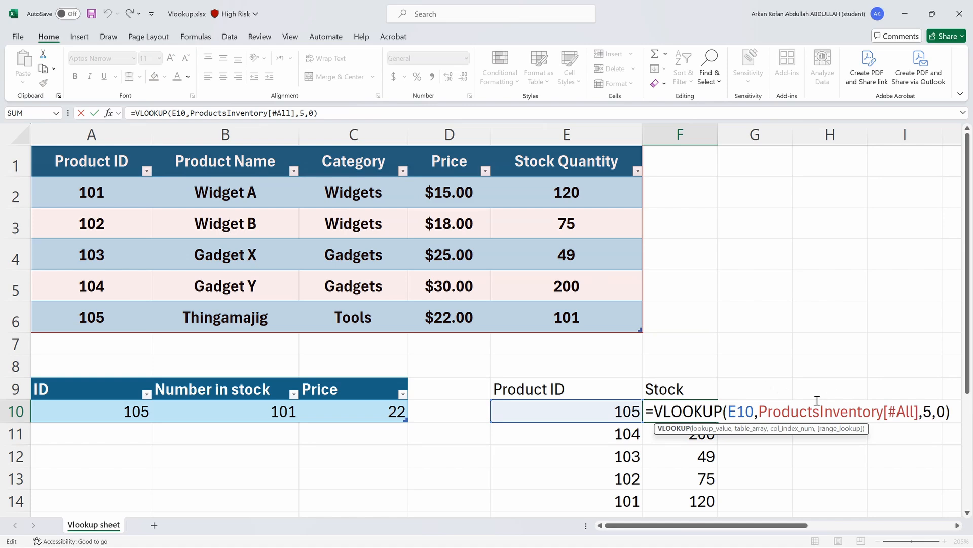
key("Escape")
Step: Convert the Product ID and Stock list in E9:F14 into a table with headers
left_click_drag(583, 391, 689, 496)
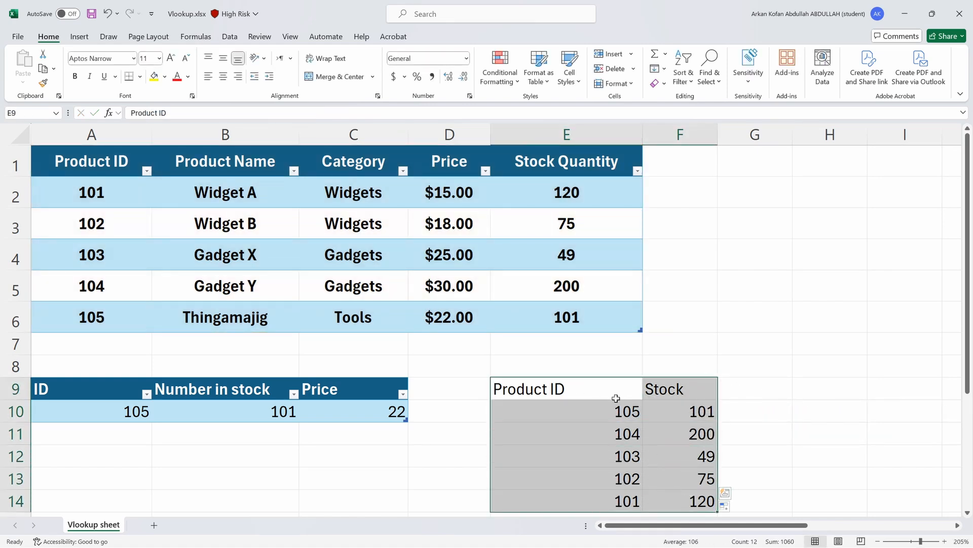
left_click_drag(561, 391, 667, 498)
key("ctrl+t")
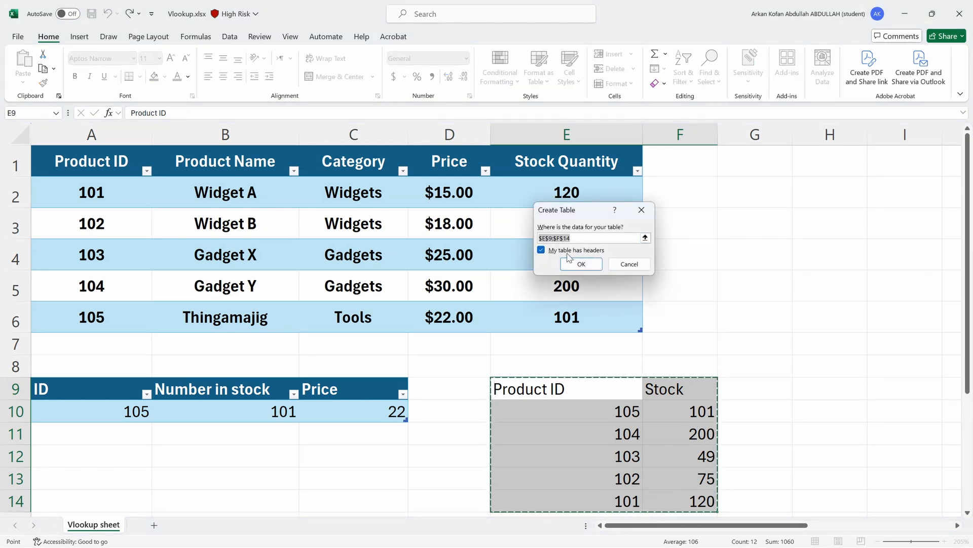
left_click(581, 264)
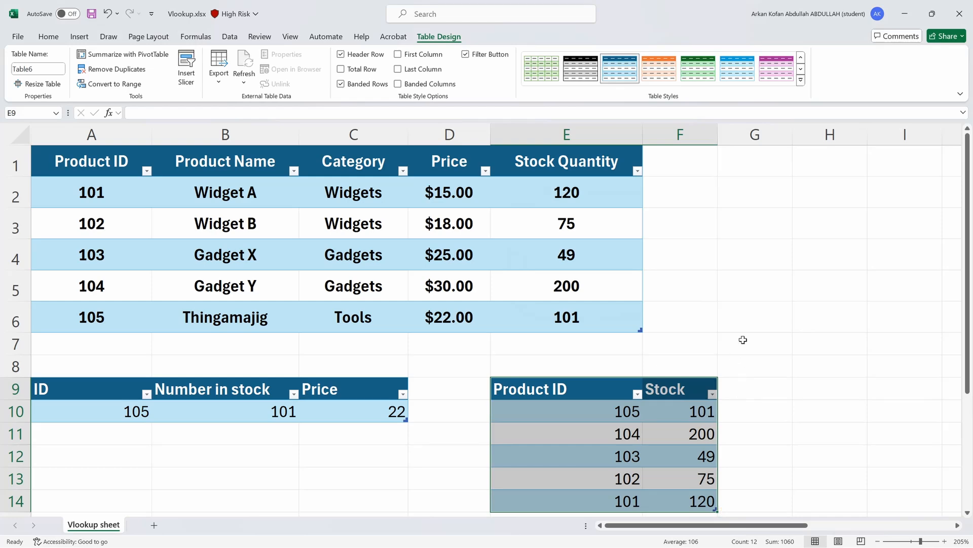
Step: Examine the approximate and exact match options for the range_lookup argument of F10's VLOOKUP formula
scroll(742, 322, "down", 3)
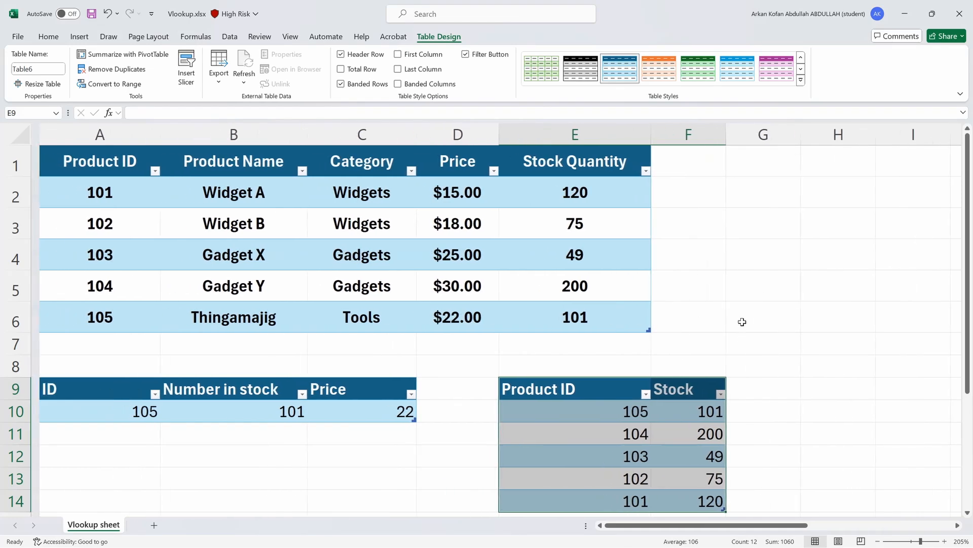
scroll(742, 321, "right", 3)
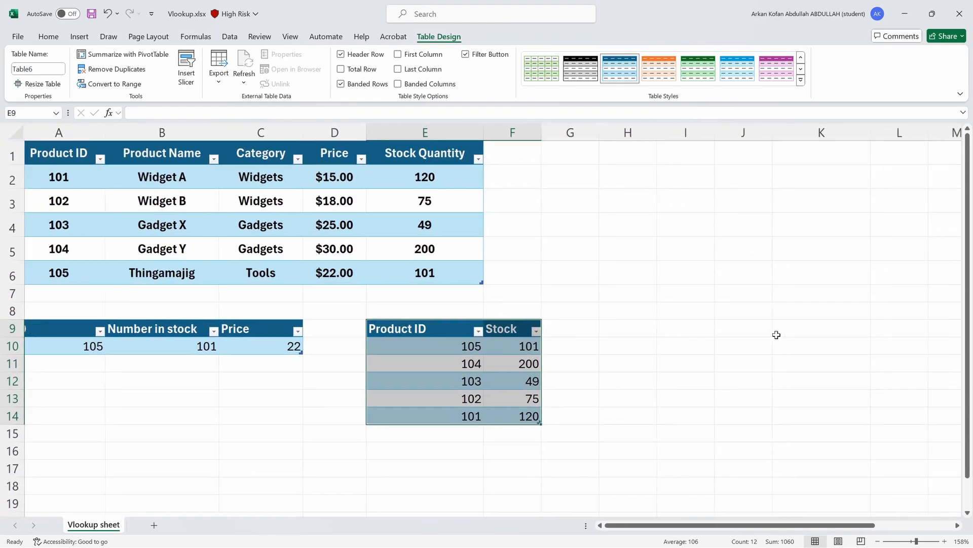
scroll(776, 334, "right", 3)
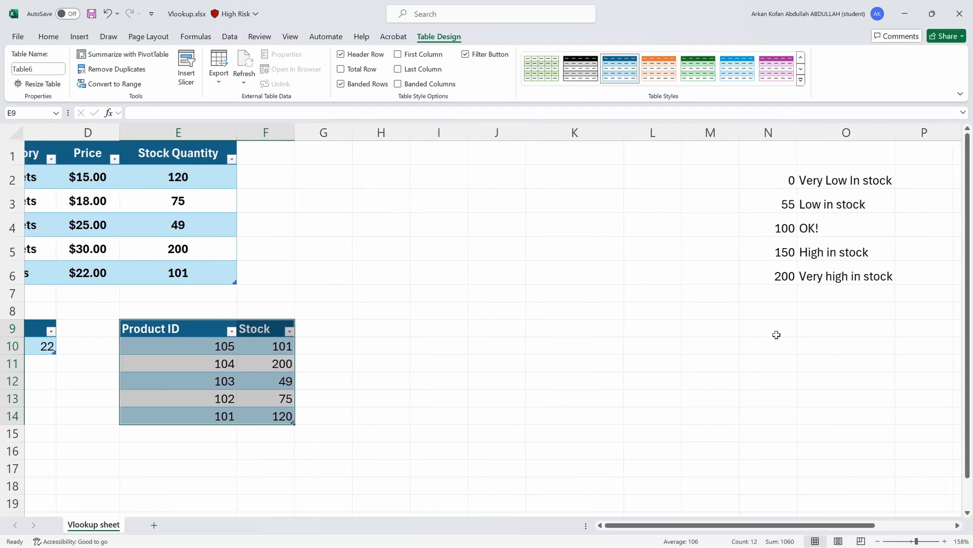
scroll(776, 335, "left", 5)
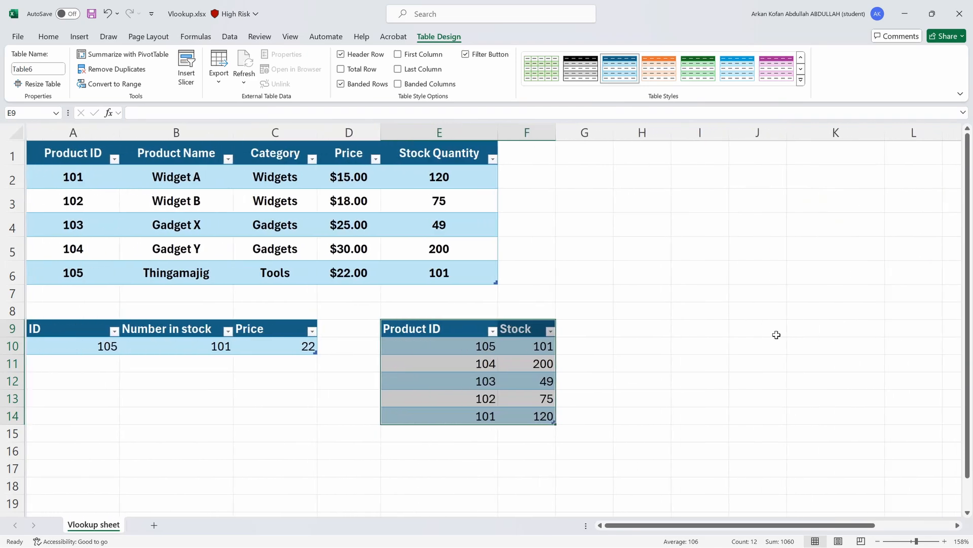
double_click(522, 350)
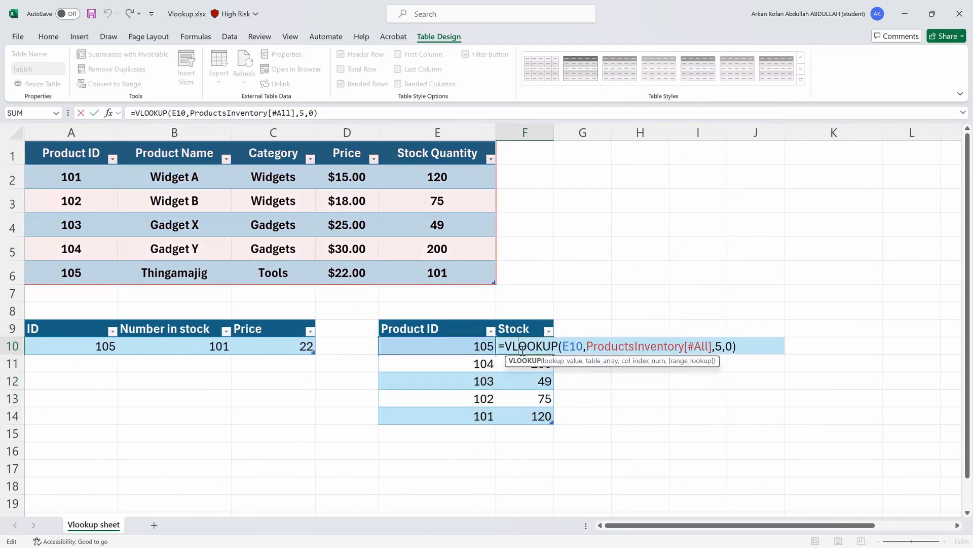
left_click(731, 347)
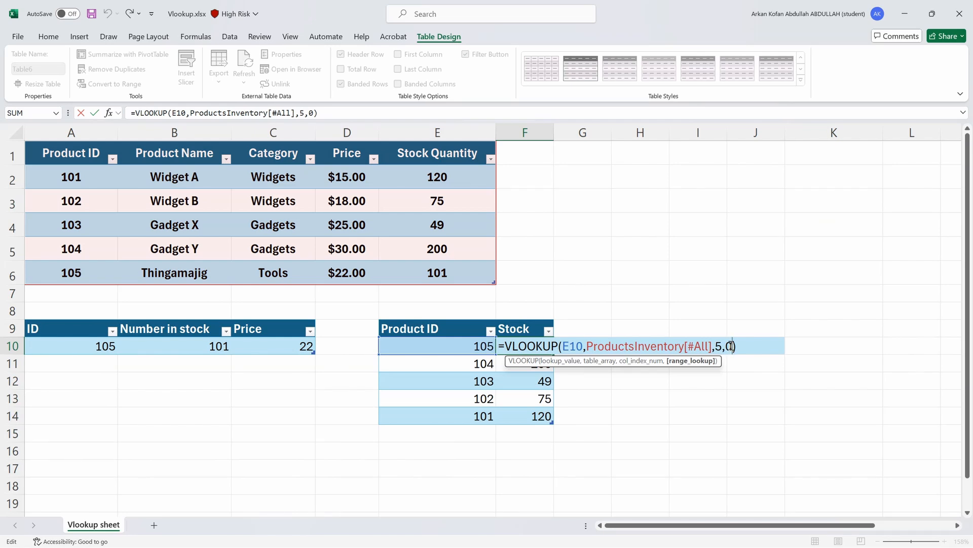
key("BackSpace")
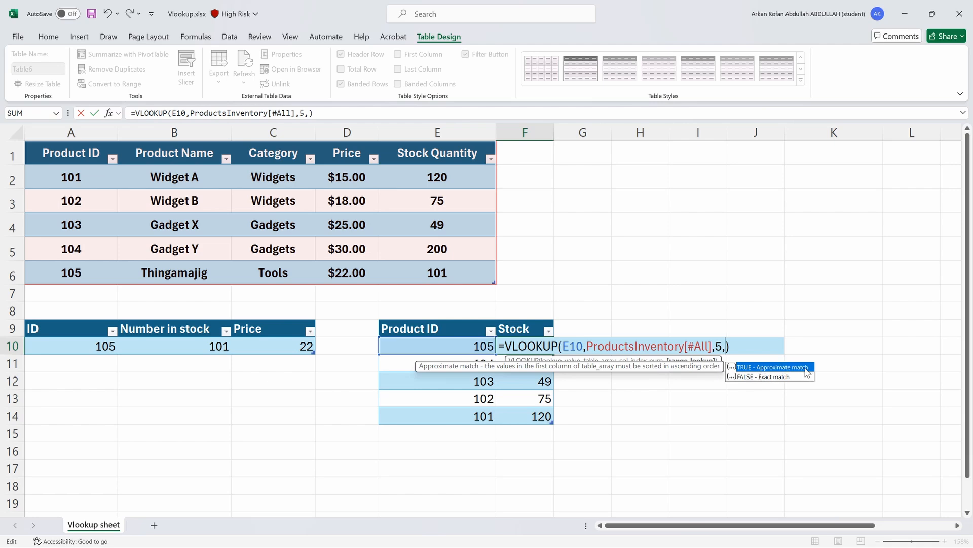
double_click(771, 376)
key("Return")
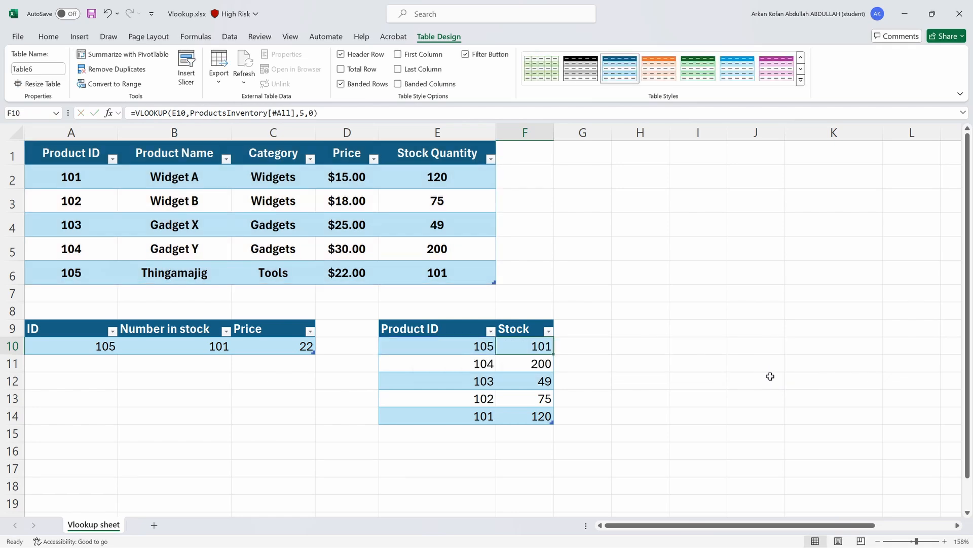
Step: Move the stock-level threshold list from N2:O6 to the range starting at G2
scroll(802, 363, "right", 6)
left_click_drag(654, 178, 734, 275)
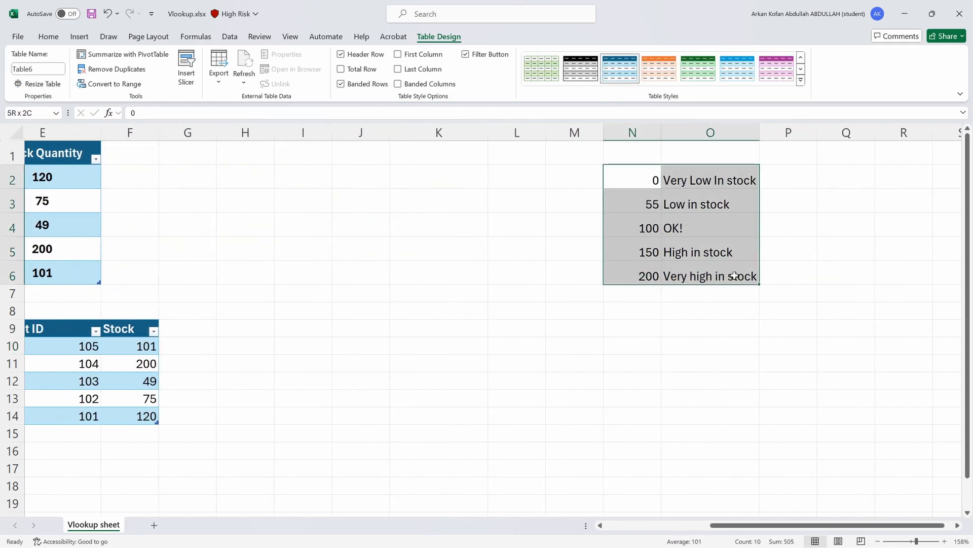
key("ctrl+c")
scroll(487, 285, "left", 3)
left_click(351, 180)
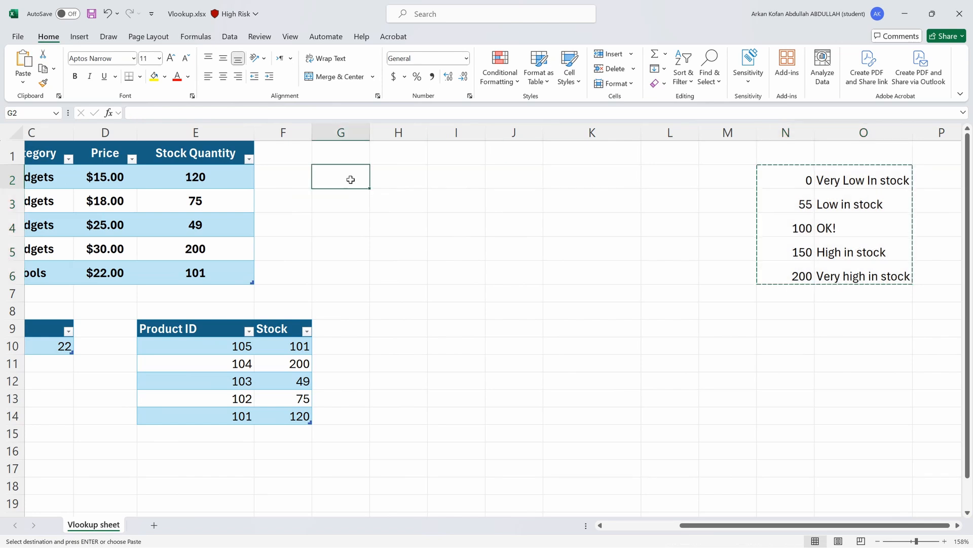
key("ctrl+v")
Step: Add the headers Quantity in G1 and Comment in H1 above the threshold list
double_click(354, 151)
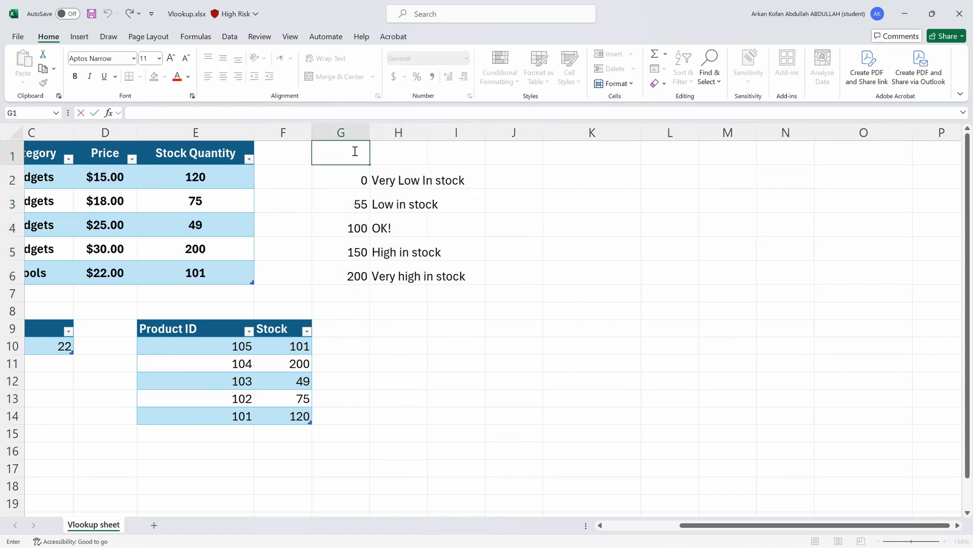
type("Quantity")
key("Tab")
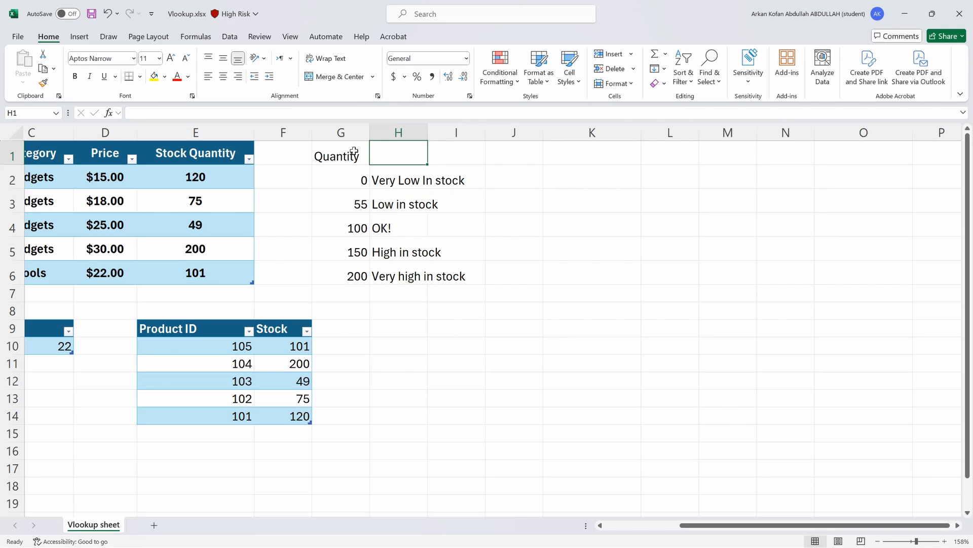
type("Commen")
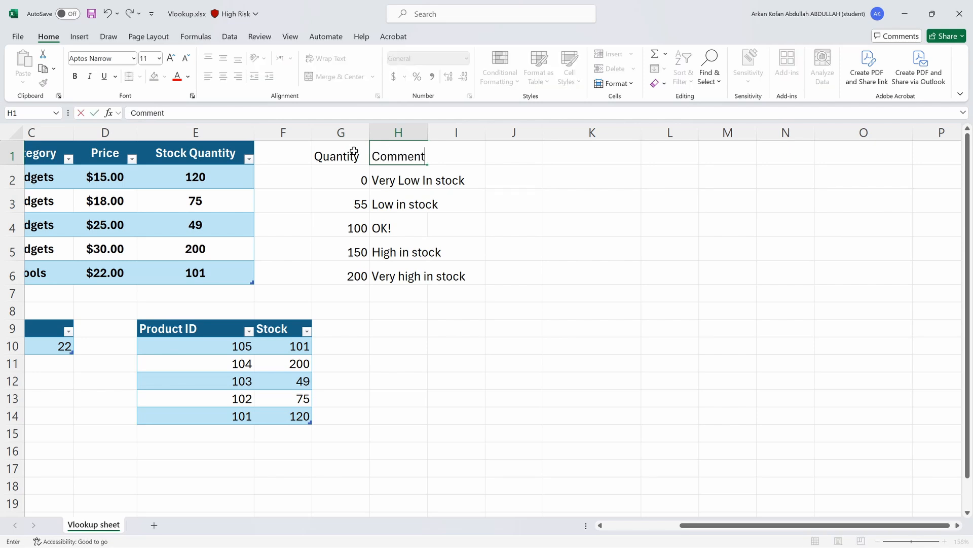
type("t")
key("Return")
Step: Move the threshold list with its headers from G1:H6 to H1 and fit column I's width to its comments
left_click_drag(355, 152, 424, 277)
key("ctrl+c")
left_click(406, 153)
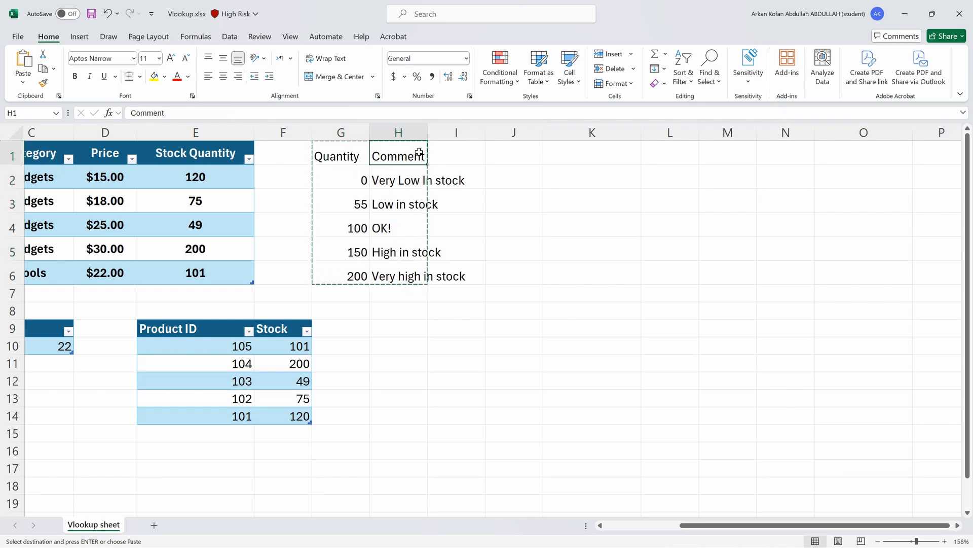
key("ctrl+v")
double_click(485, 132)
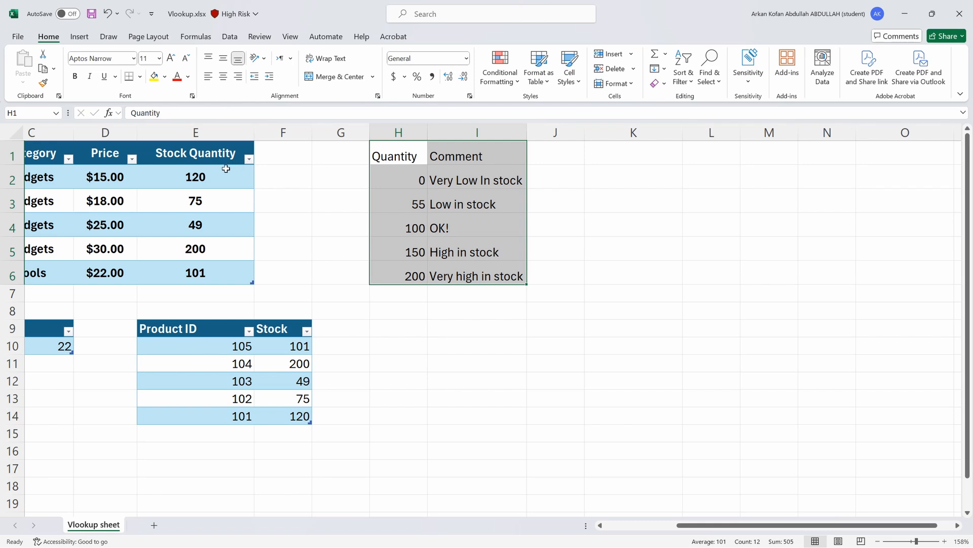
Step: Examine the Stock Quantity column and how each quantity threshold in H2:H6 pairs with its comment in I2:I6
left_click(193, 181)
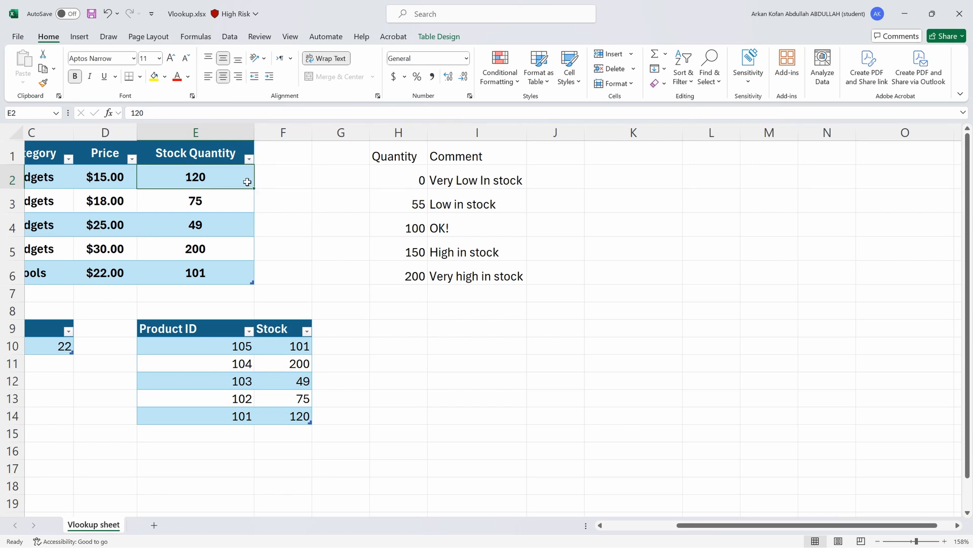
left_click(185, 155)
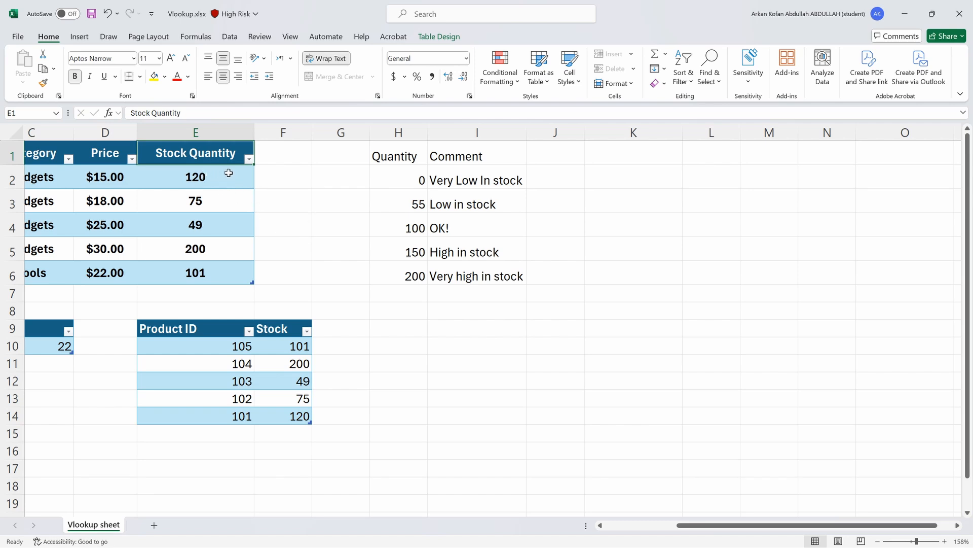
left_click(405, 183)
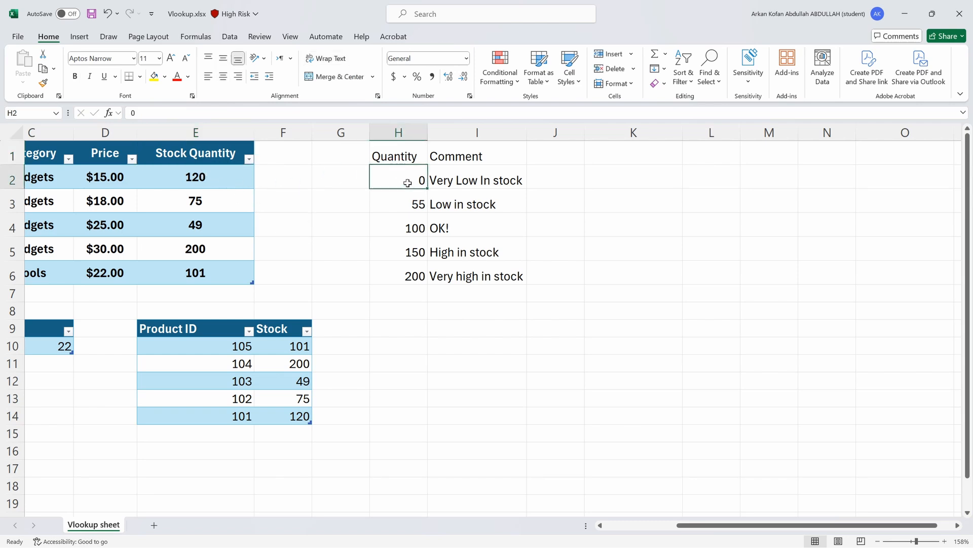
left_click(402, 214)
left_click(444, 185)
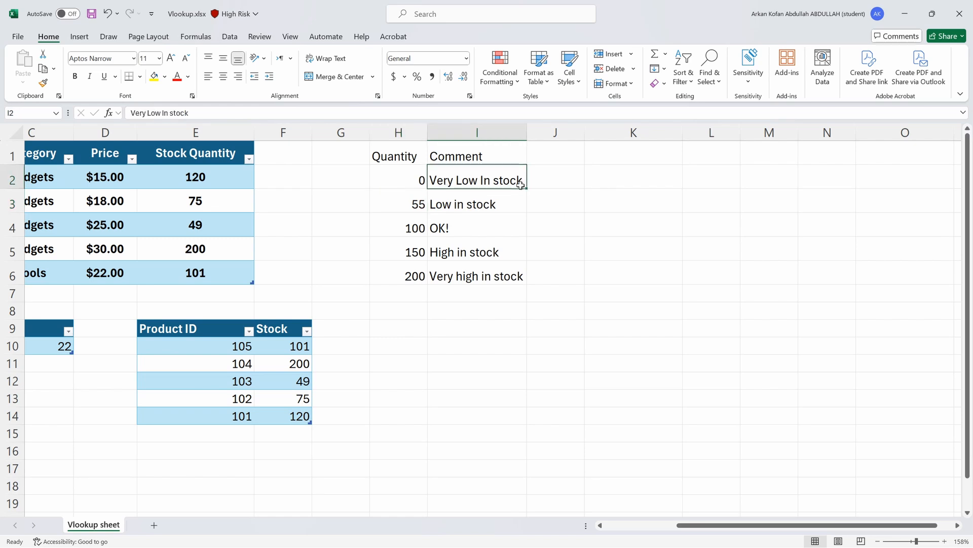
left_click(418, 204)
left_click(415, 229)
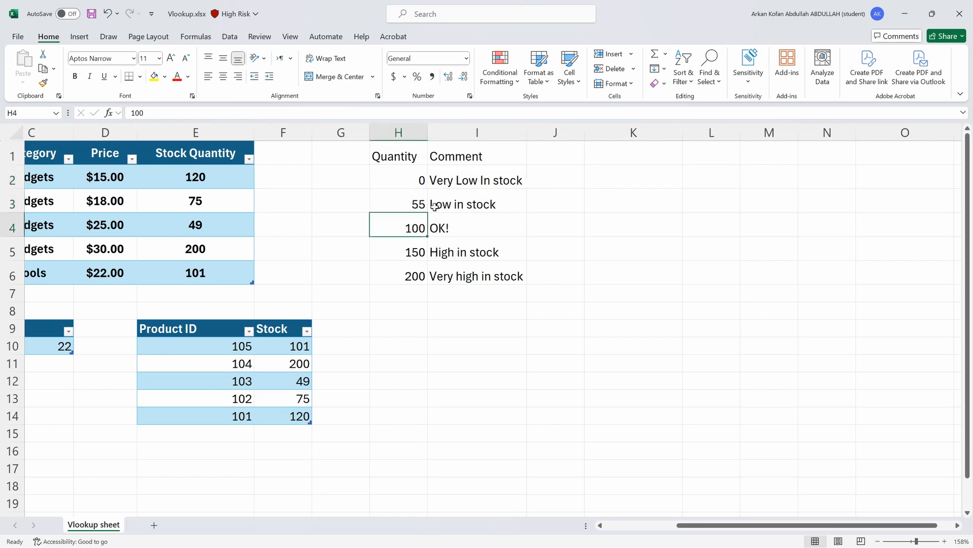
left_click(434, 206)
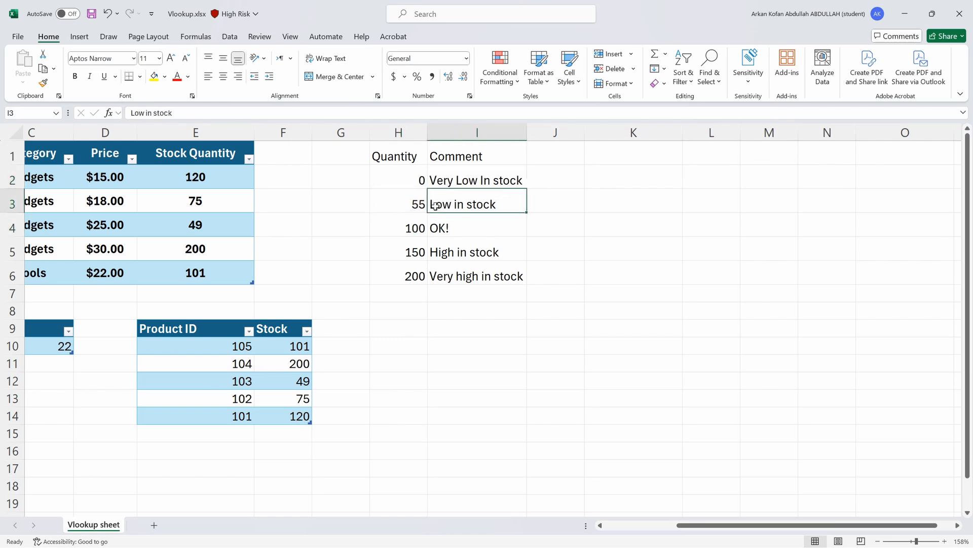
left_click(410, 227)
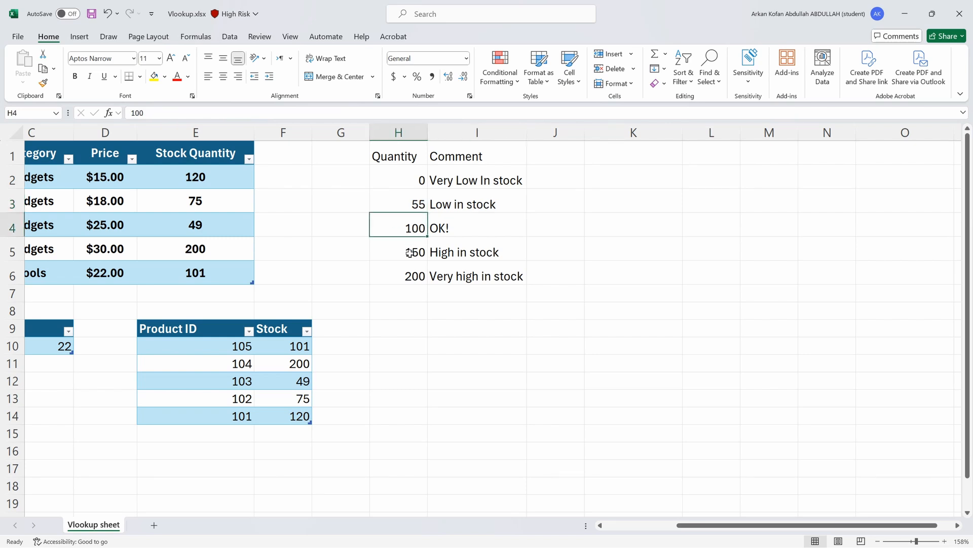
left_click(436, 227)
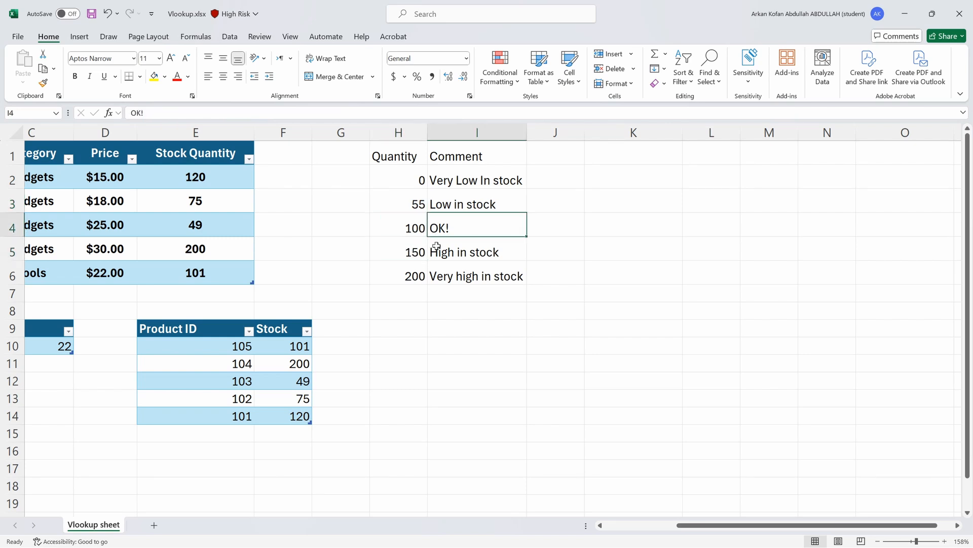
left_click(409, 252)
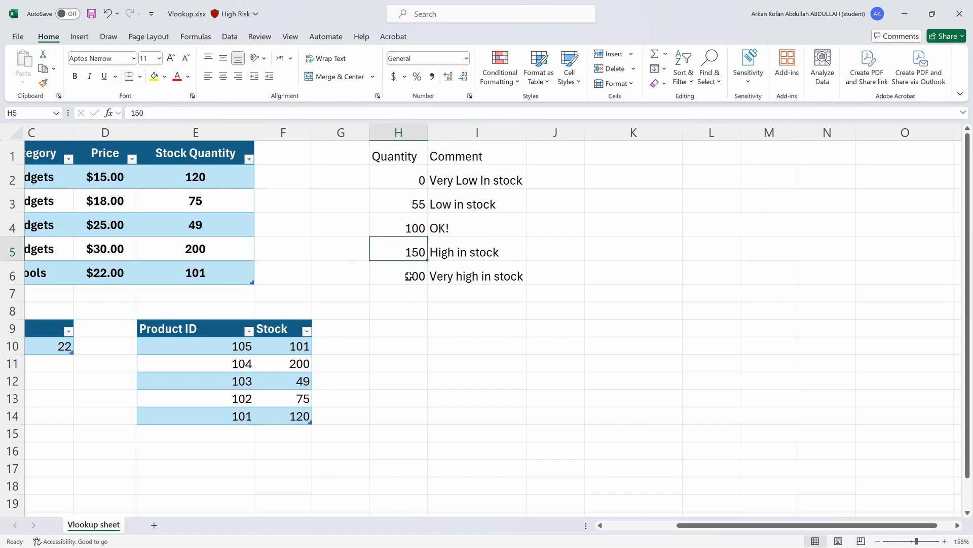
left_click(409, 276)
left_click(442, 254)
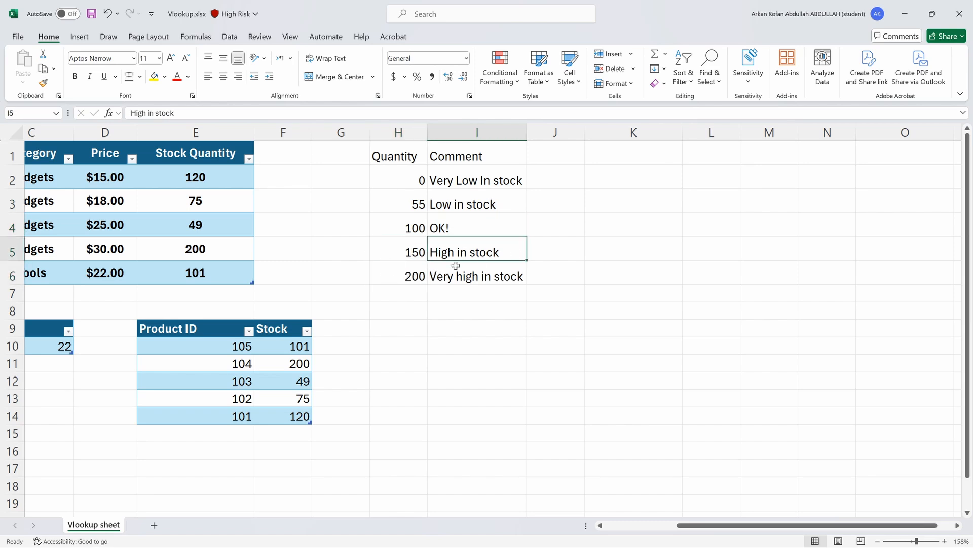
left_click(435, 275)
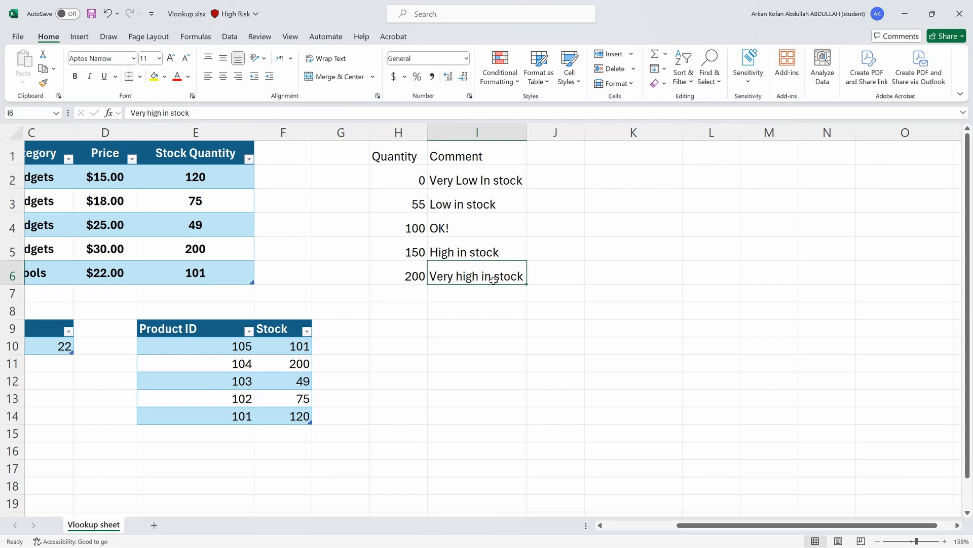
left_click_drag(489, 276, 395, 157)
left_click(399, 225)
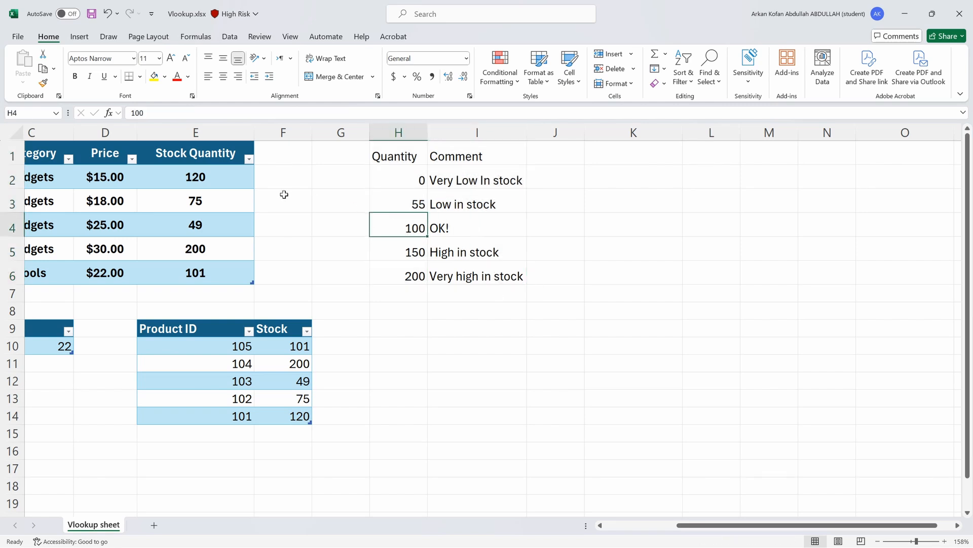
Step: Begin a VLOOKUP formula in F2 with the row's Stock Quantity in E2 as the lookup value
left_click(283, 173)
type("=")
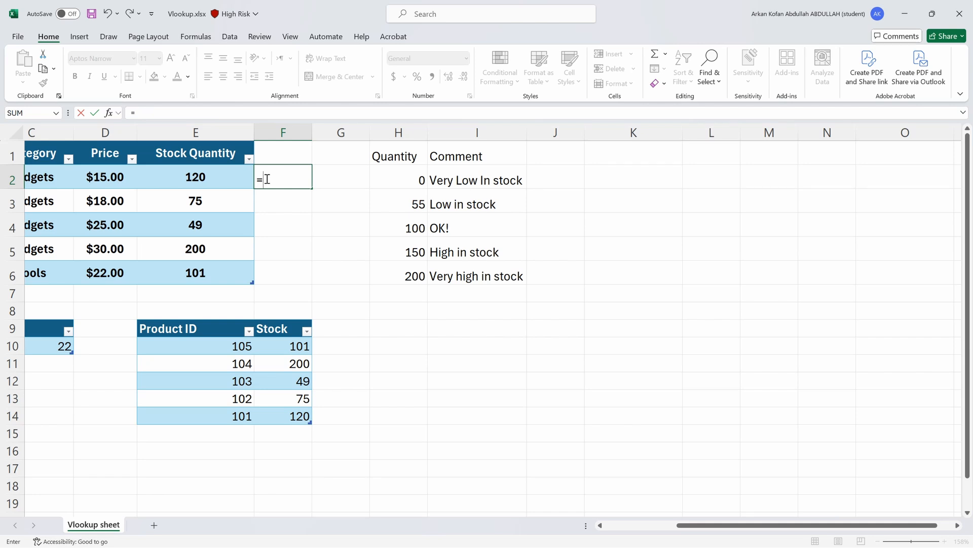
type("v1")
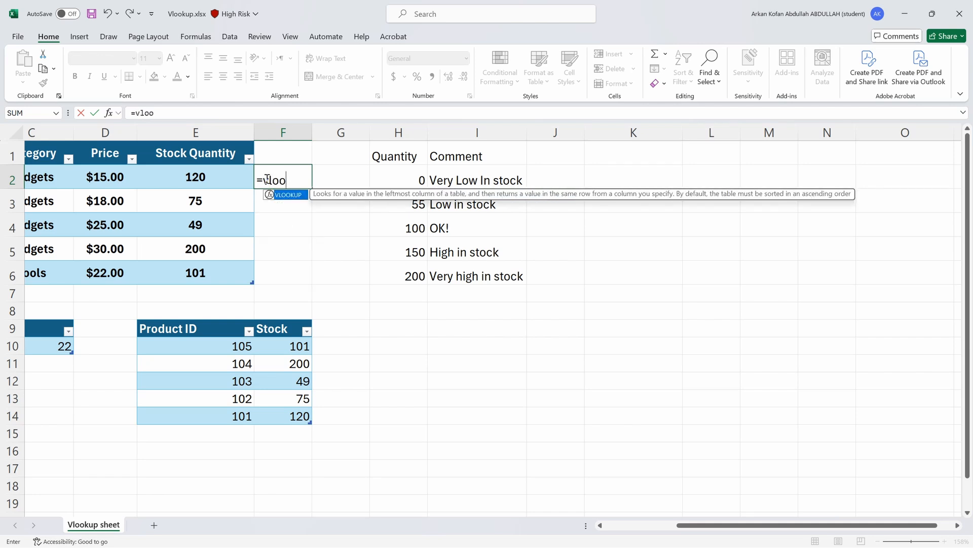
type("oo")
key("Tab")
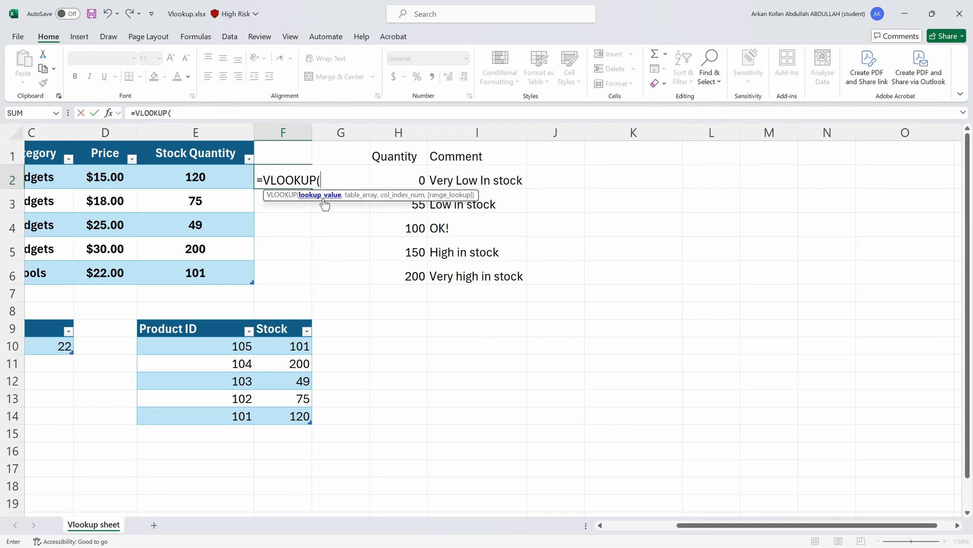
left_click(195, 175)
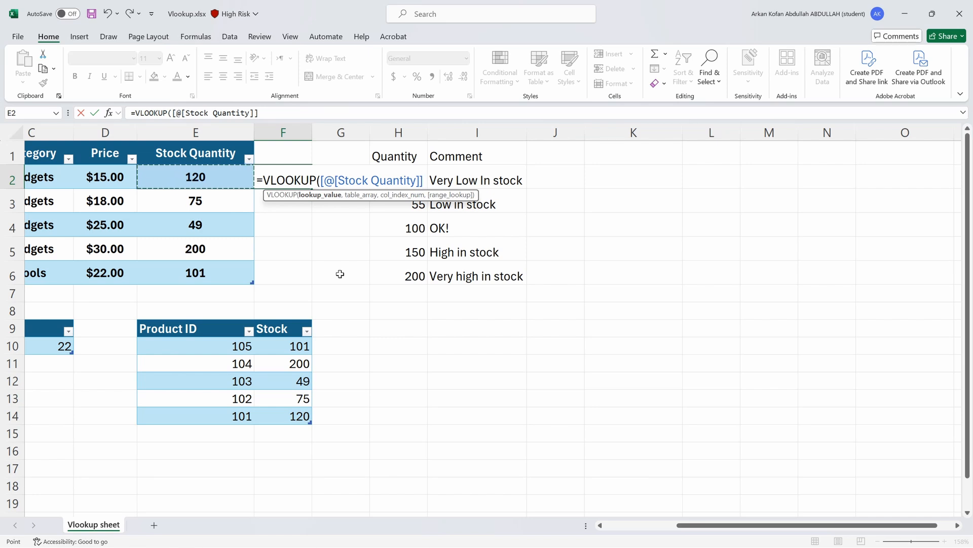
Step: Complete F2's VLOOKUP with table array H1:I6, column index 2 and TRUE for approximate match
type(",")
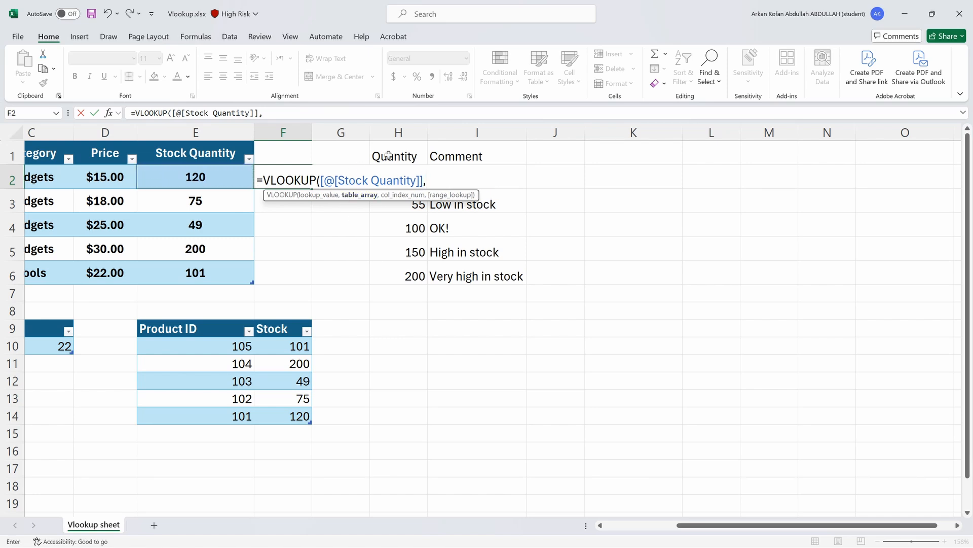
left_click_drag(389, 155, 467, 276)
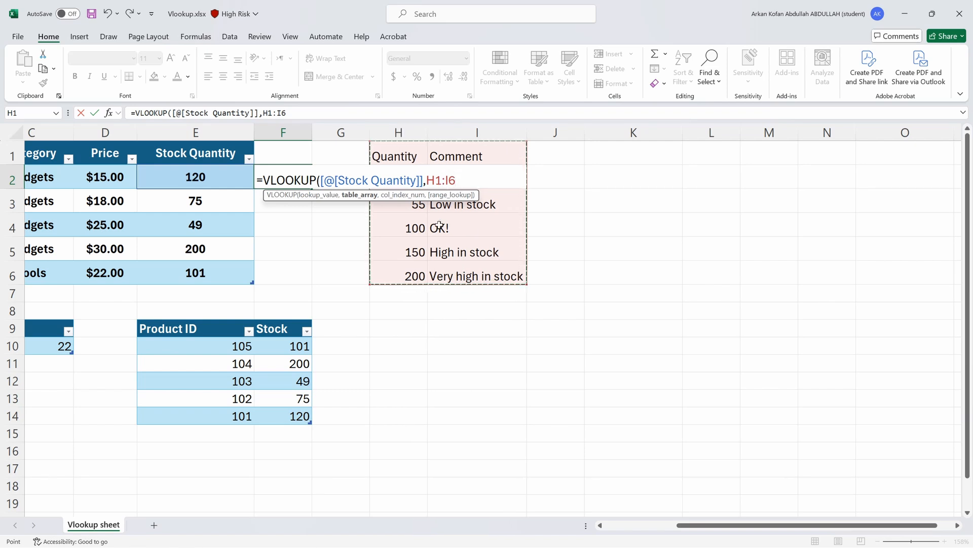
type(",2")
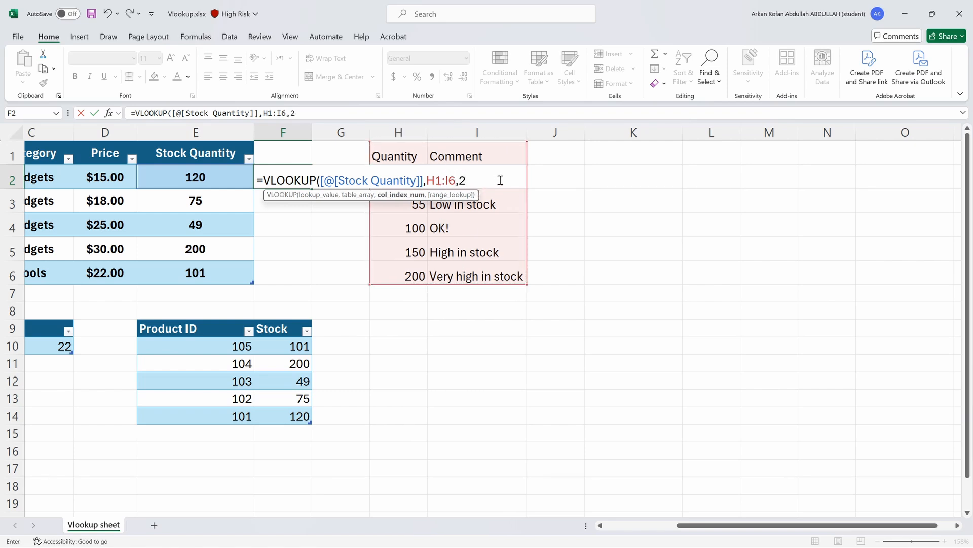
type(",")
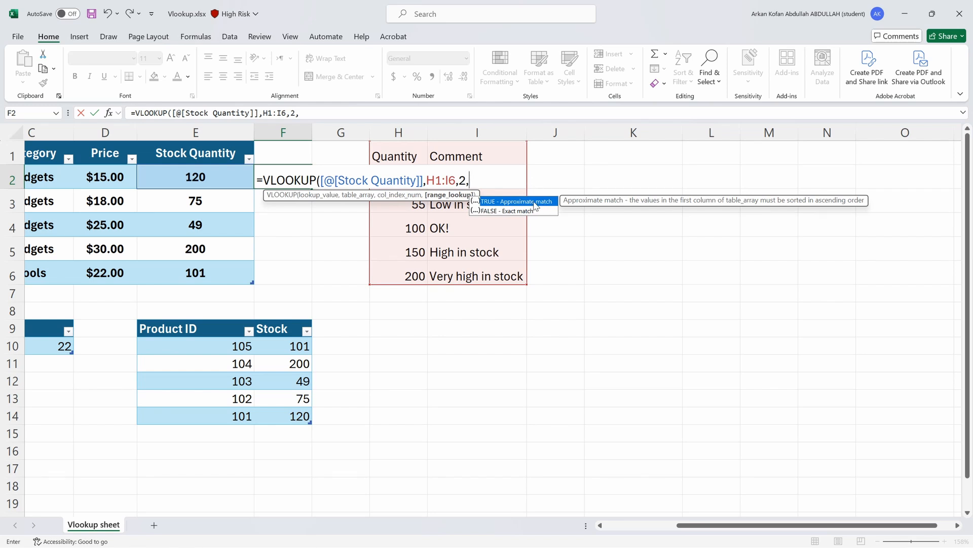
double_click(533, 202)
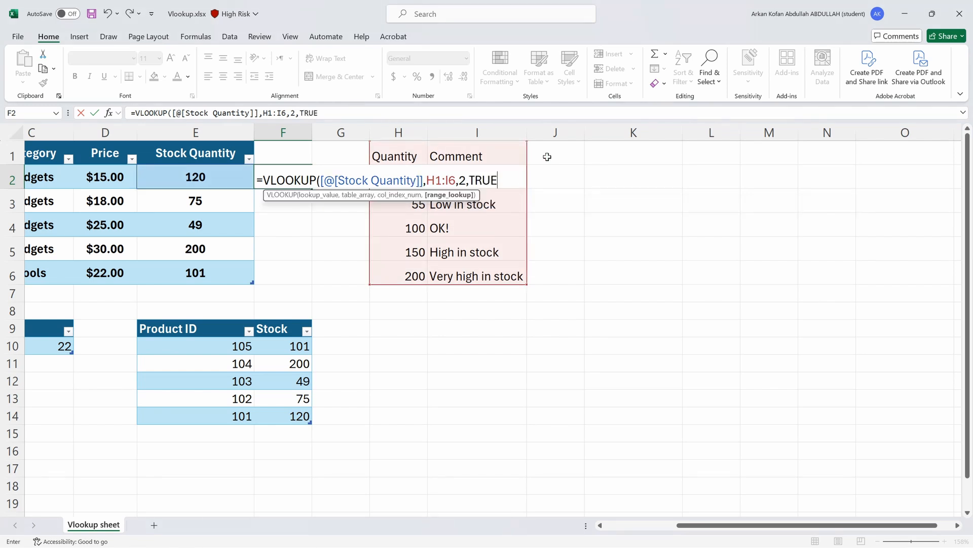
type(")")
key("Return")
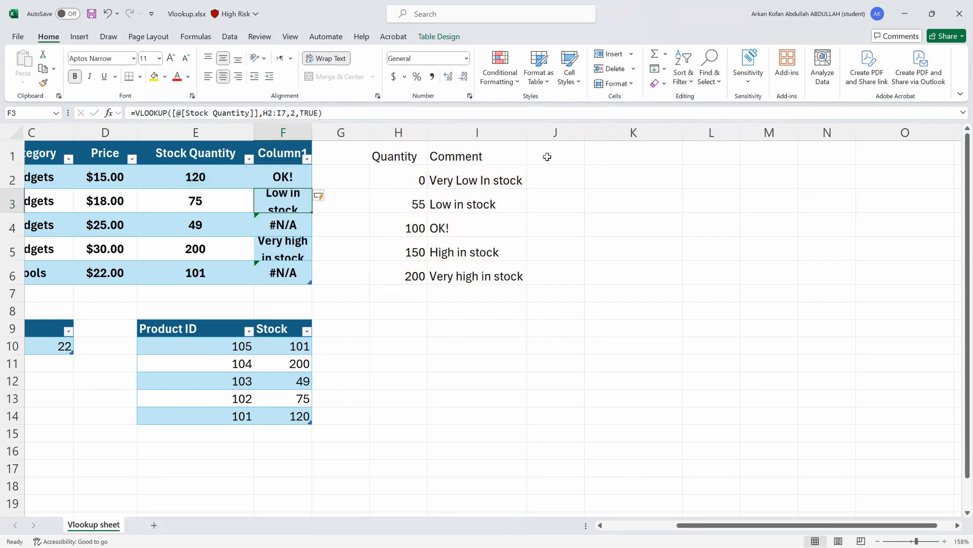
Step: Fit column F's width to its contents and inspect the lookup formulas in F4, F6 and F2
double_click(312, 133)
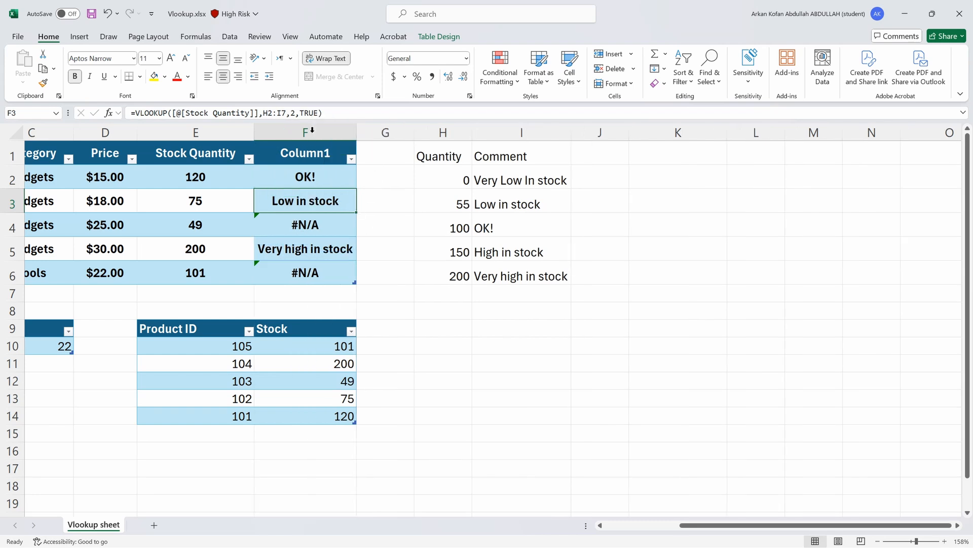
left_click(318, 232)
left_click(315, 284)
left_click(314, 272)
left_click(311, 224)
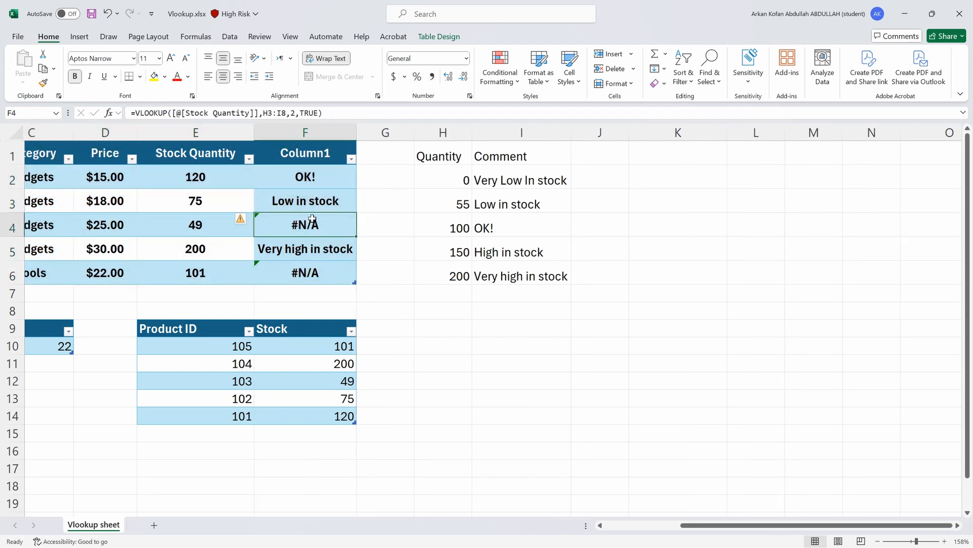
left_click(323, 183)
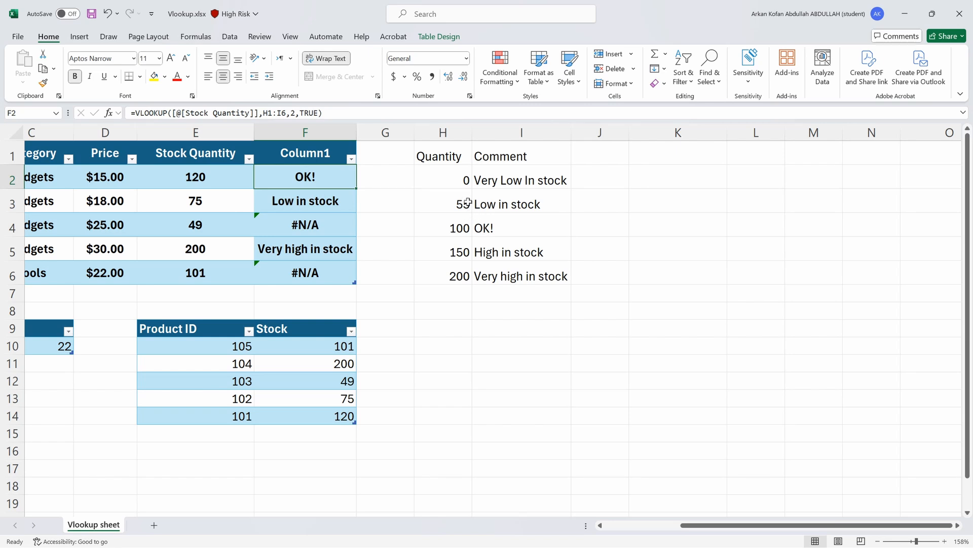
Step: Inspect the match-type argument in F2's VLOOKUP and the table array used in F4's VLOOKUP
double_click(347, 178)
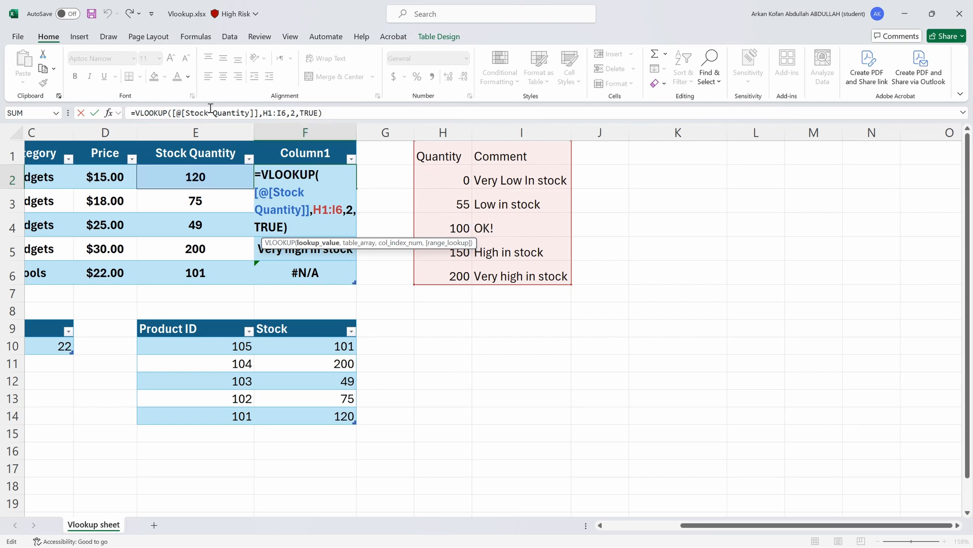
double_click(271, 224)
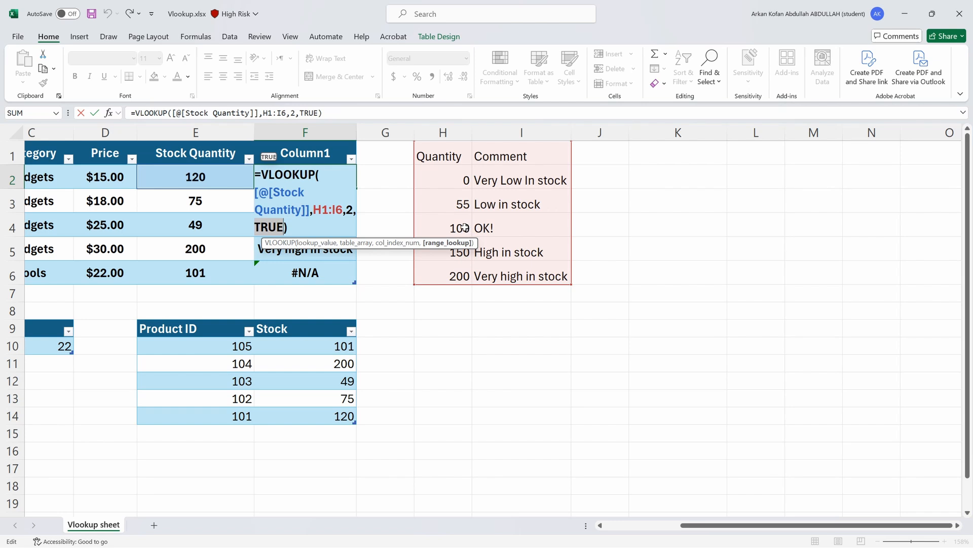
left_click_drag(462, 223, 468, 245)
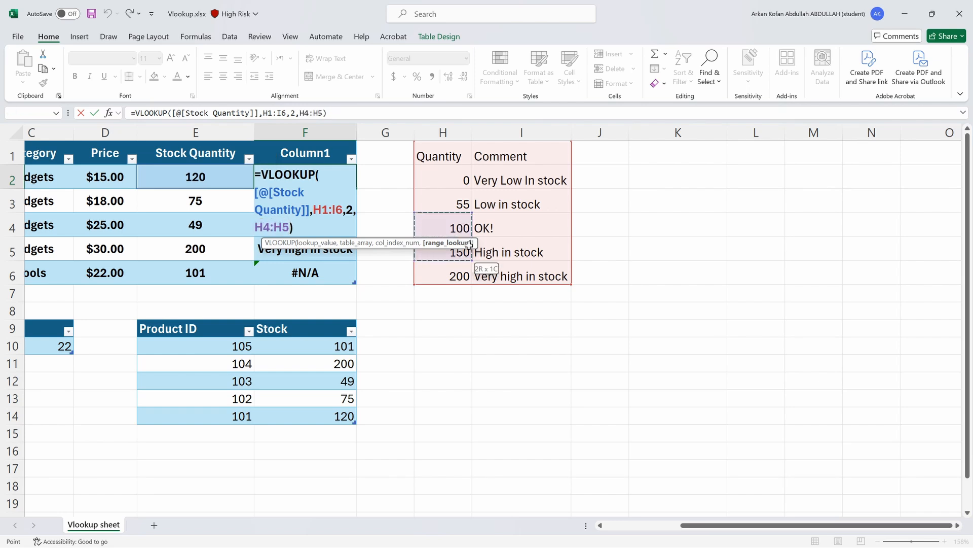
left_click_drag(469, 243, 470, 242)
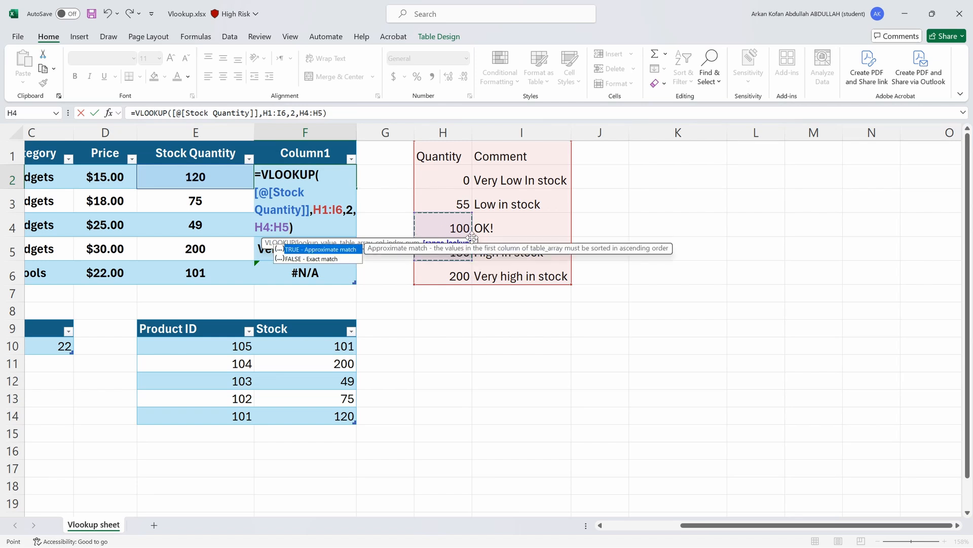
key("Escape")
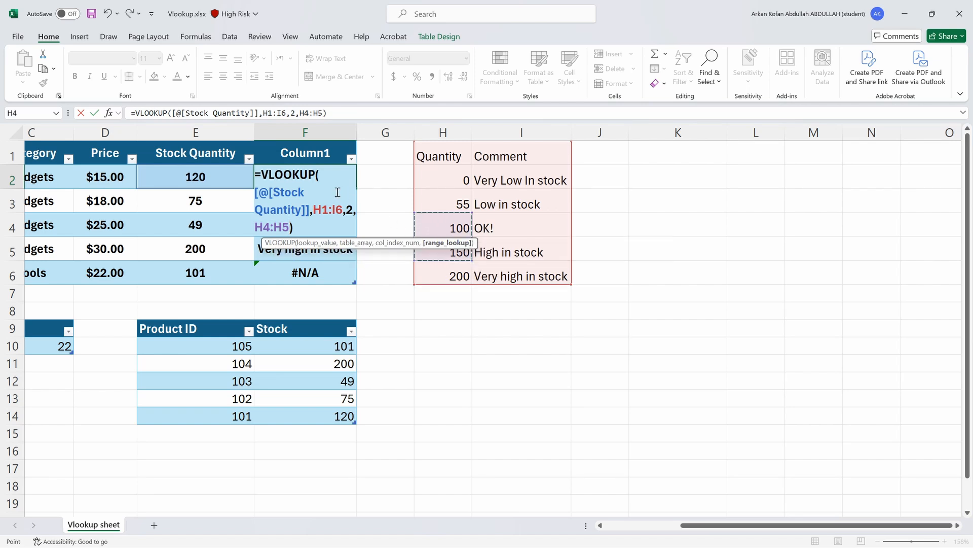
key("Escape")
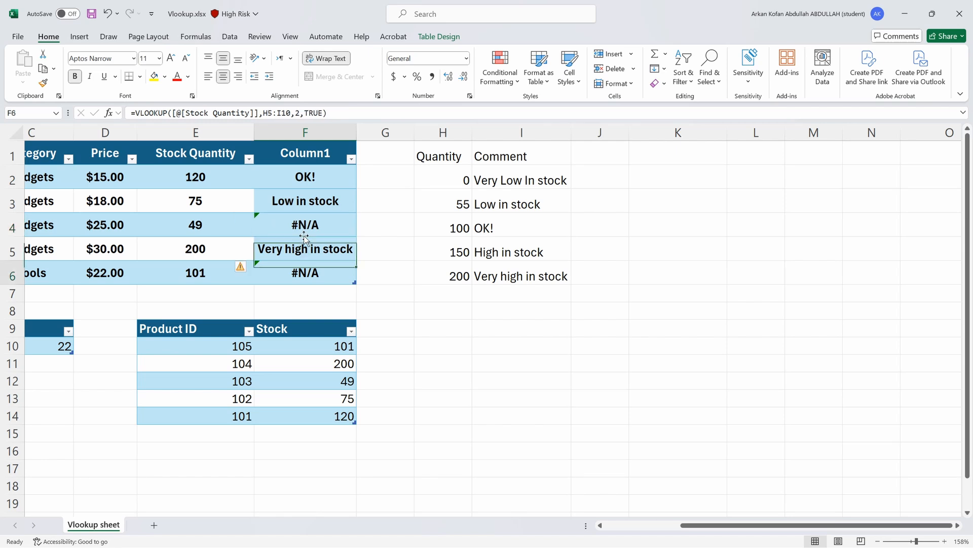
double_click(302, 224)
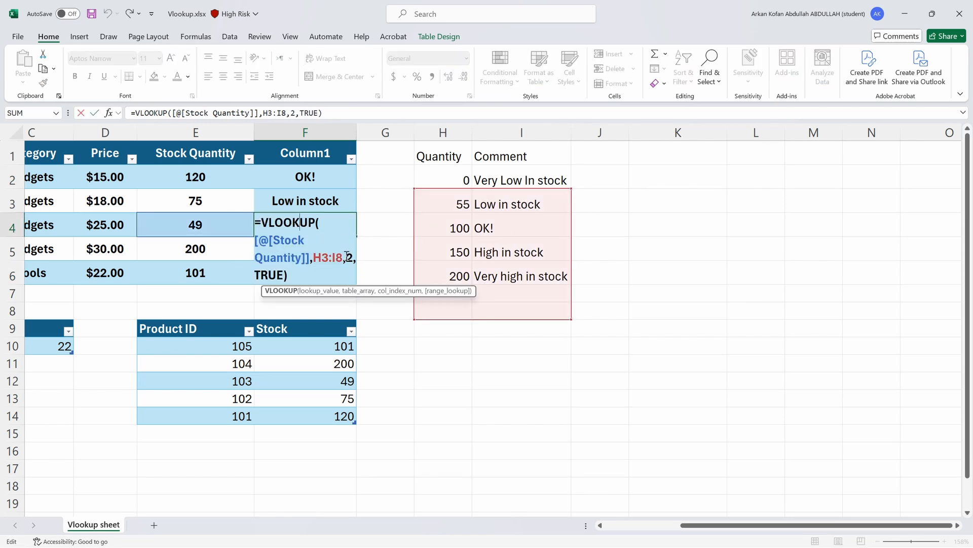
left_click_drag(314, 257, 341, 258)
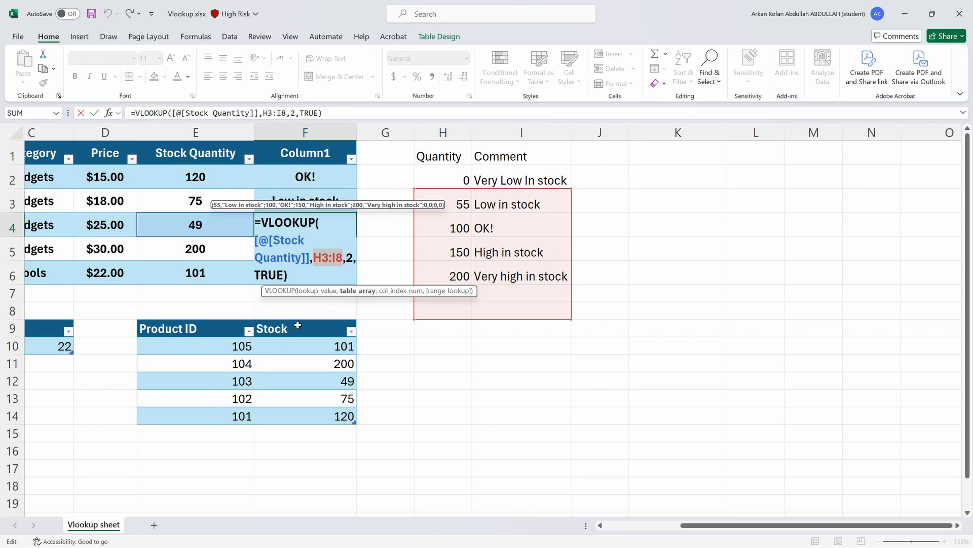
key("ctrl+Return")
Step: Convert the threshold range H1:I6 into a table with headers and name it CommentsTable
left_click_drag(431, 157, 494, 282)
key("ctrl+t")
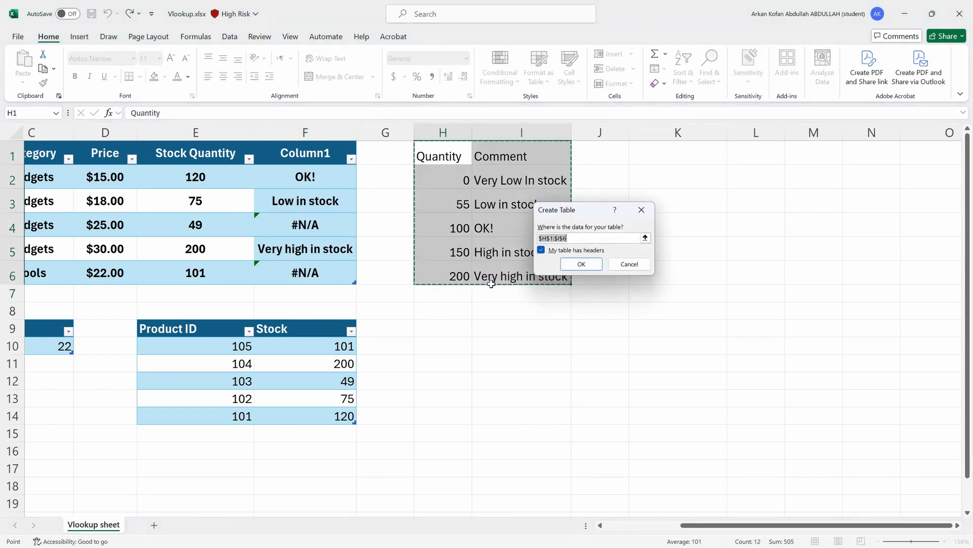
left_click(583, 264)
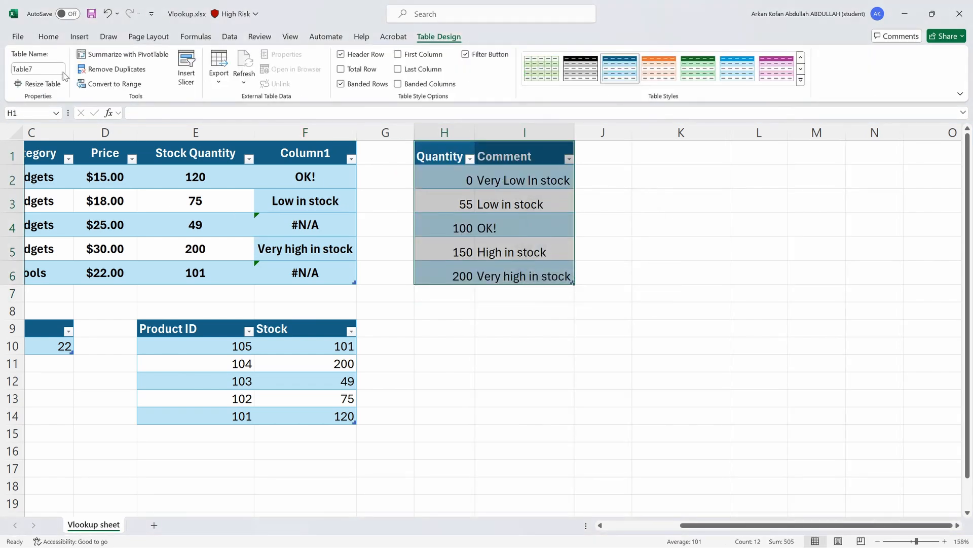
left_click(46, 71)
key("BackSpace")
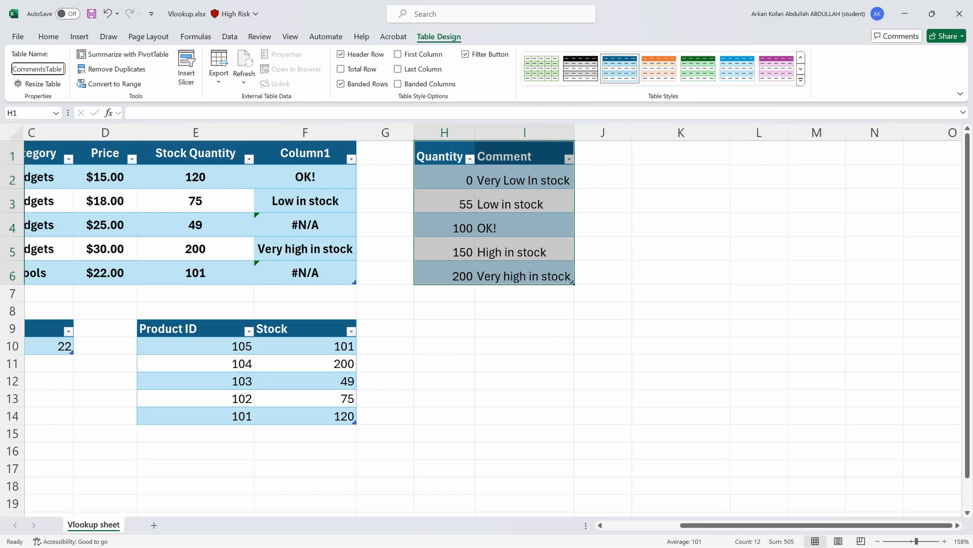
type("CommentsTable")
key("Return")
Step: Replace the H1:I6 table array in F2's VLOOKUP with the whole CommentsTable, CommentsTable[#All]
left_click(313, 177)
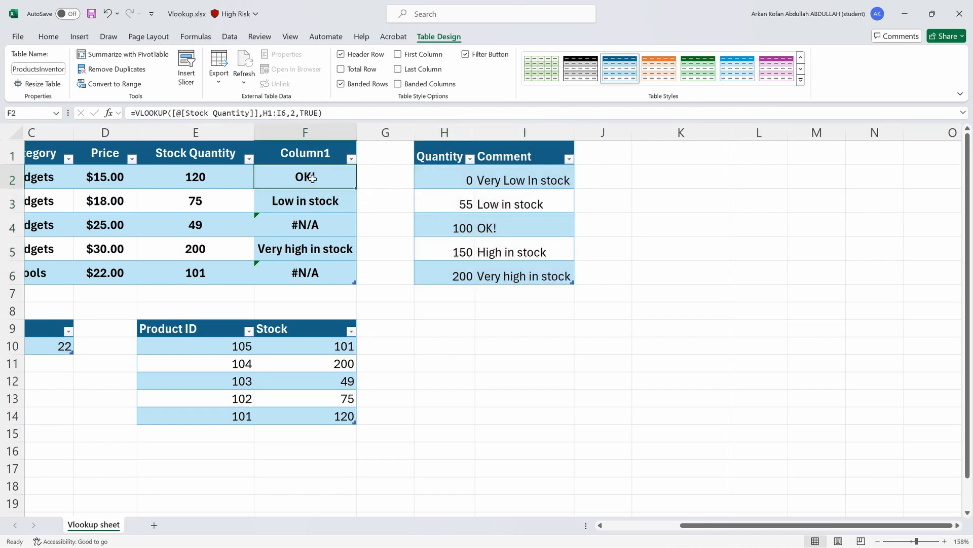
double_click(312, 178)
left_click(325, 209)
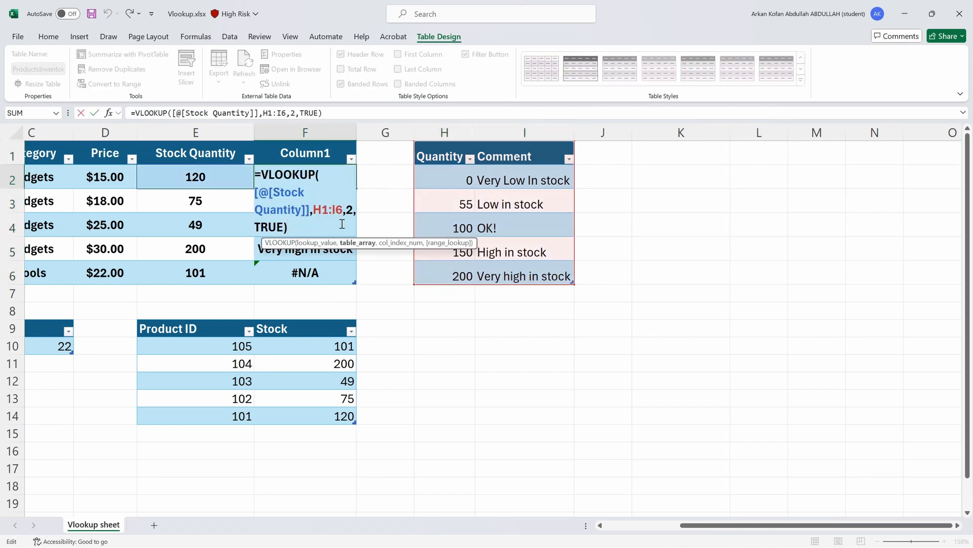
key("BackSpace")
key("BackSpace")
key("BackSpace")
key("BackSpace")
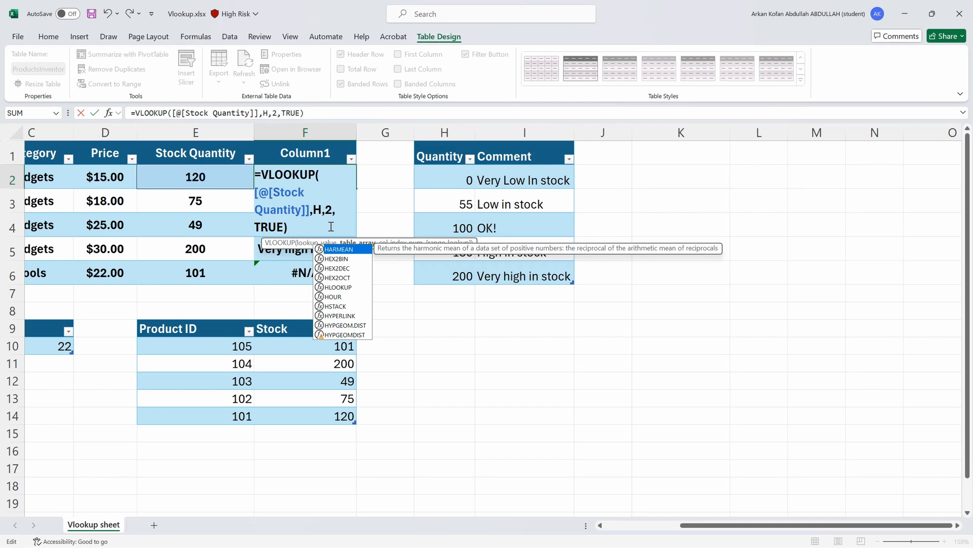
key("BackSpace")
left_click_drag(436, 158, 573, 278)
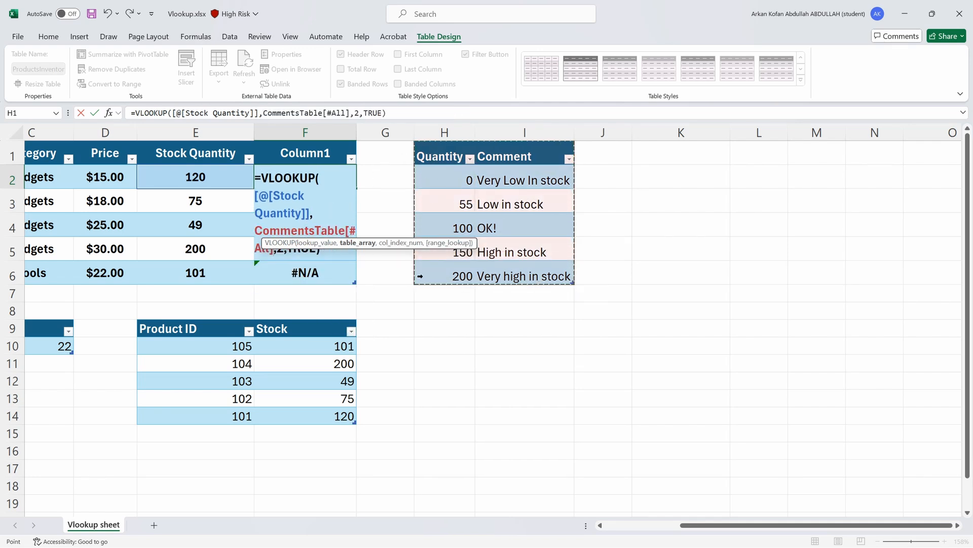
key("Return")
Step: Check the lookup formulas in F2 and F6, and compare the quantity in E2 with its matching threshold and comment
left_click(303, 182)
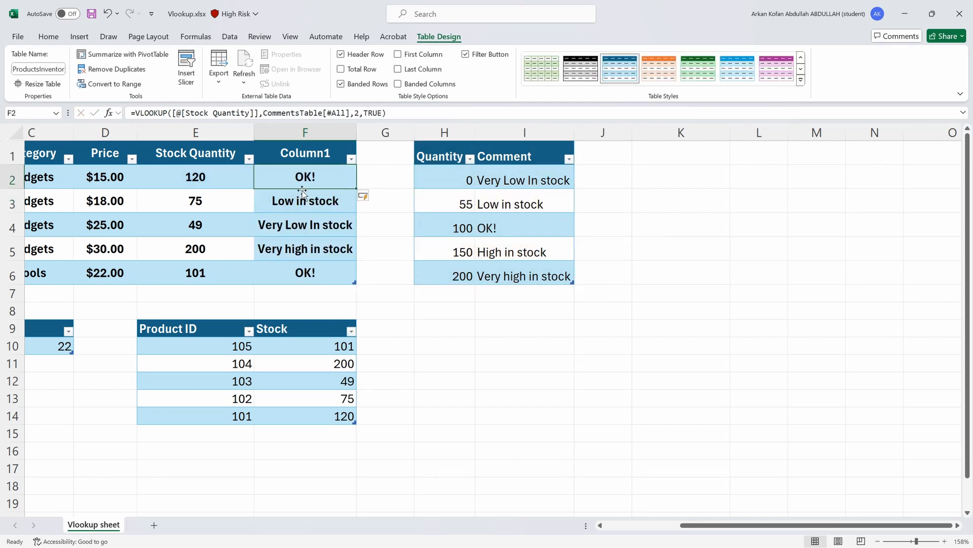
left_click_drag(302, 192, 311, 272)
left_click(309, 271)
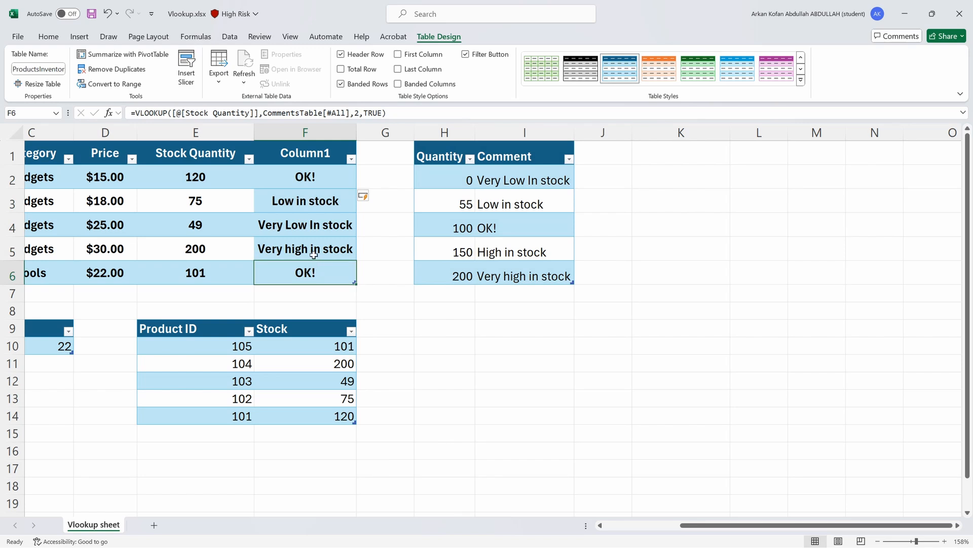
left_click(304, 182)
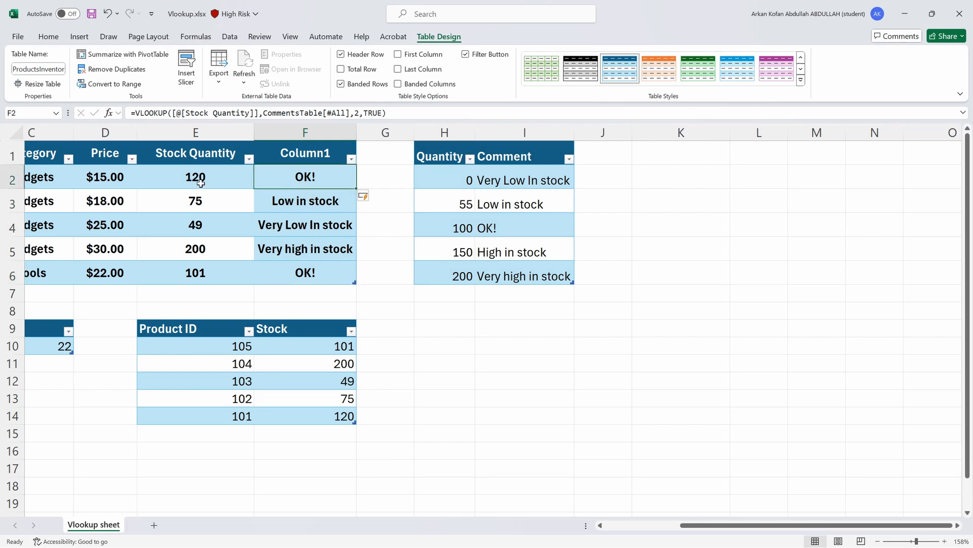
left_click(202, 181)
left_click(275, 180)
left_click_drag(461, 228, 492, 250)
left_click(497, 229)
left_click(304, 177)
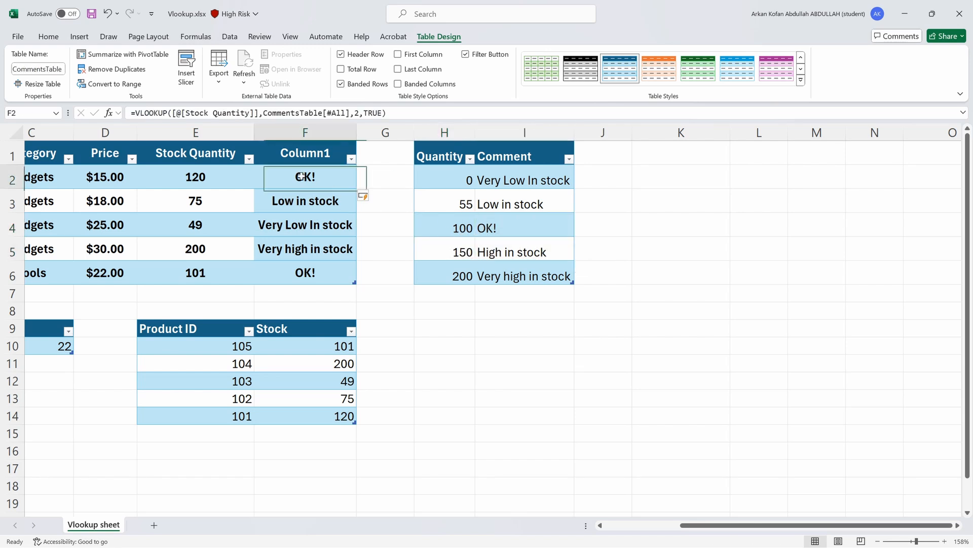
Step: Compare the stock quantities in E3:E6 and their comments with the matching thresholds in CommentsTable
left_click_drag(199, 201, 285, 202)
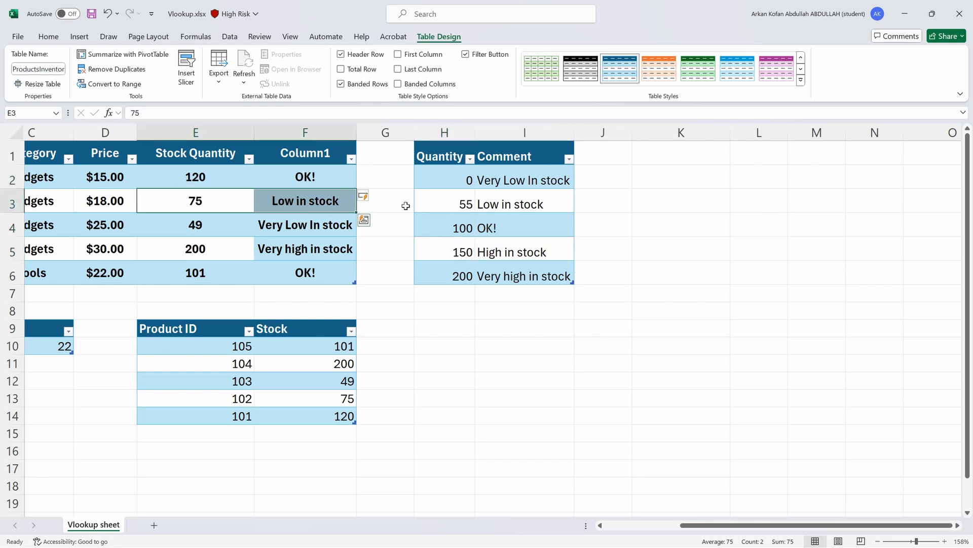
left_click_drag(455, 205, 456, 228)
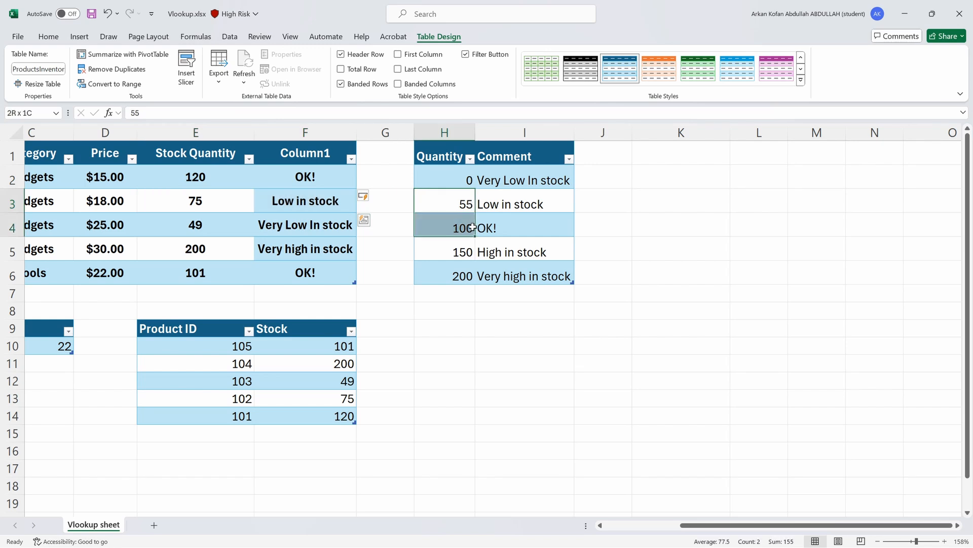
left_click(222, 228)
left_click(466, 204)
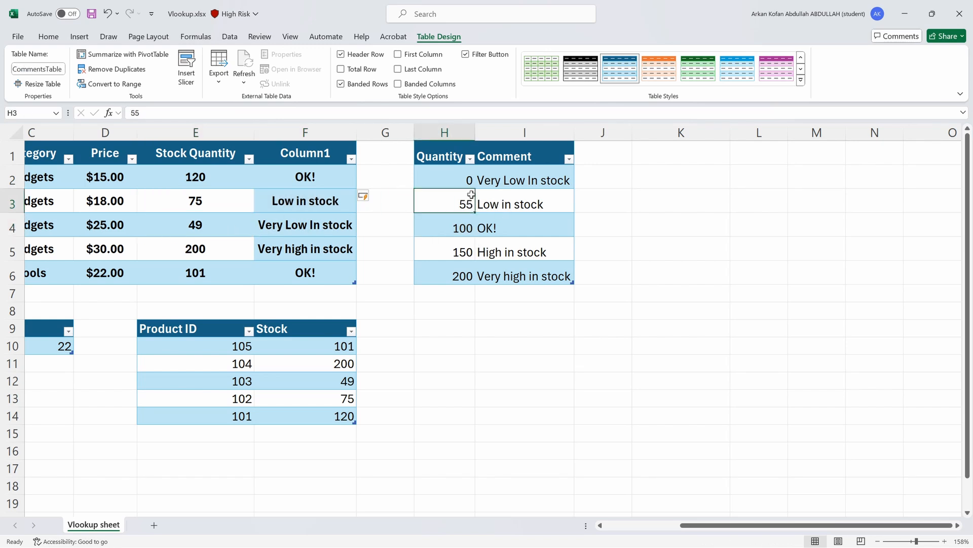
left_click(266, 234)
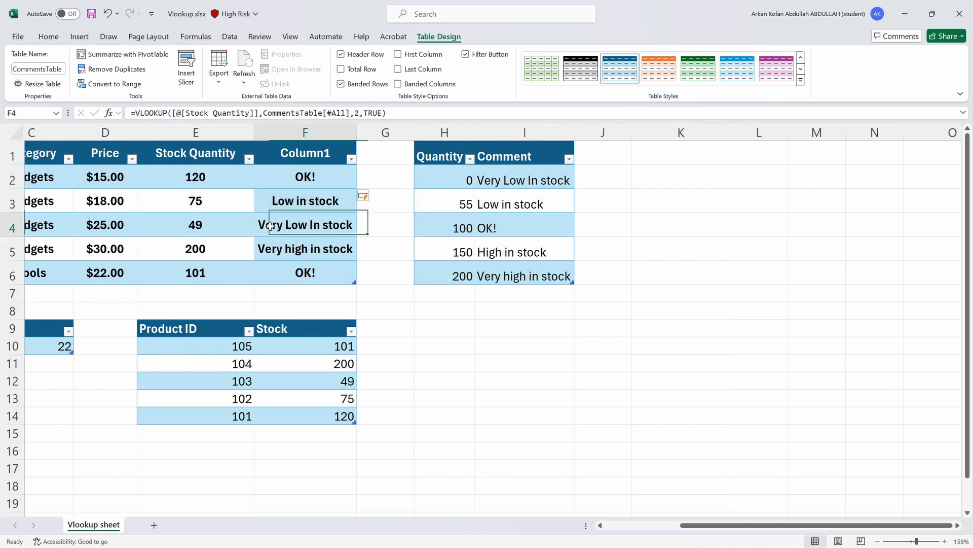
left_click(540, 200)
left_click(534, 185)
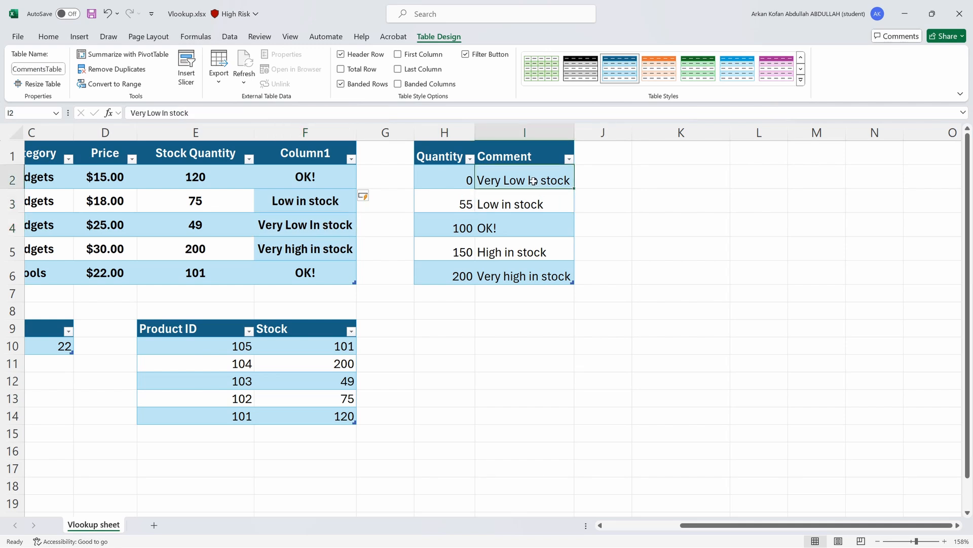
left_click(193, 254)
left_click(287, 248)
left_click(504, 278)
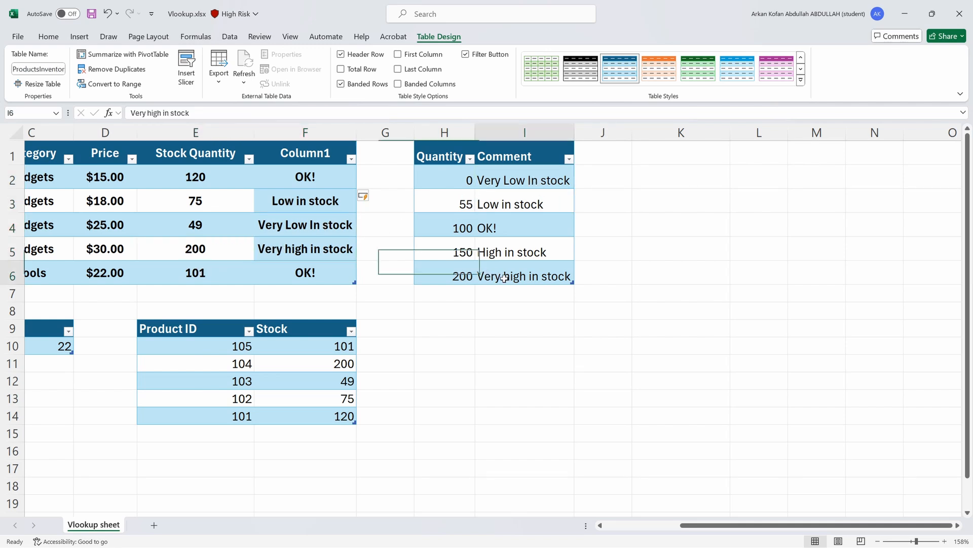
left_click_drag(504, 278, 450, 281)
left_click(202, 272)
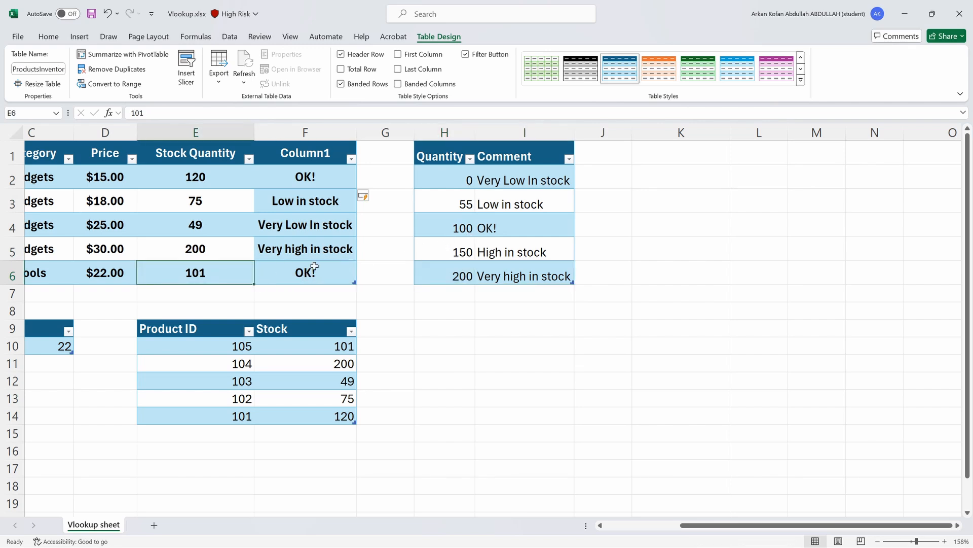
Step: Try a Stock Quantity of 345 in E6 to test its comment and undo the entry
left_click_drag(218, 264, 218, 261)
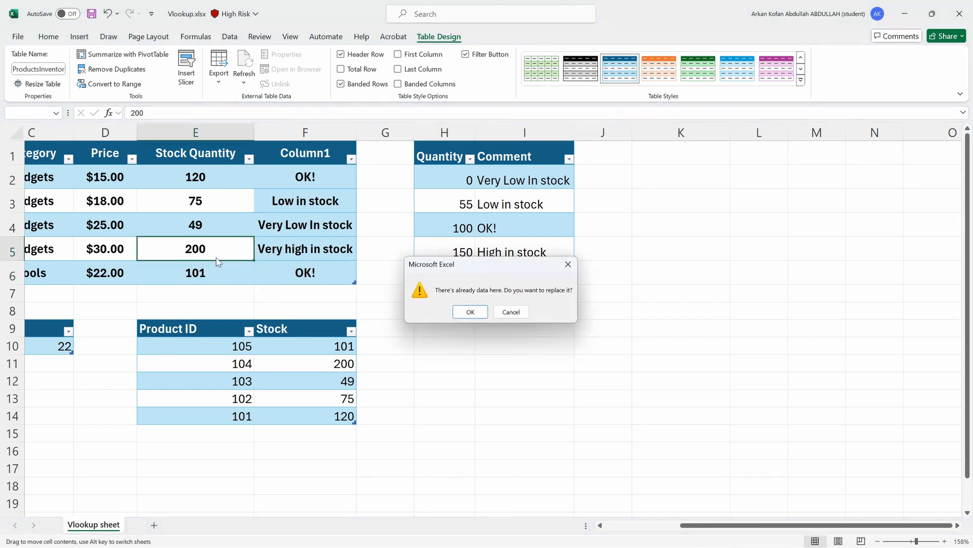
left_click(510, 311)
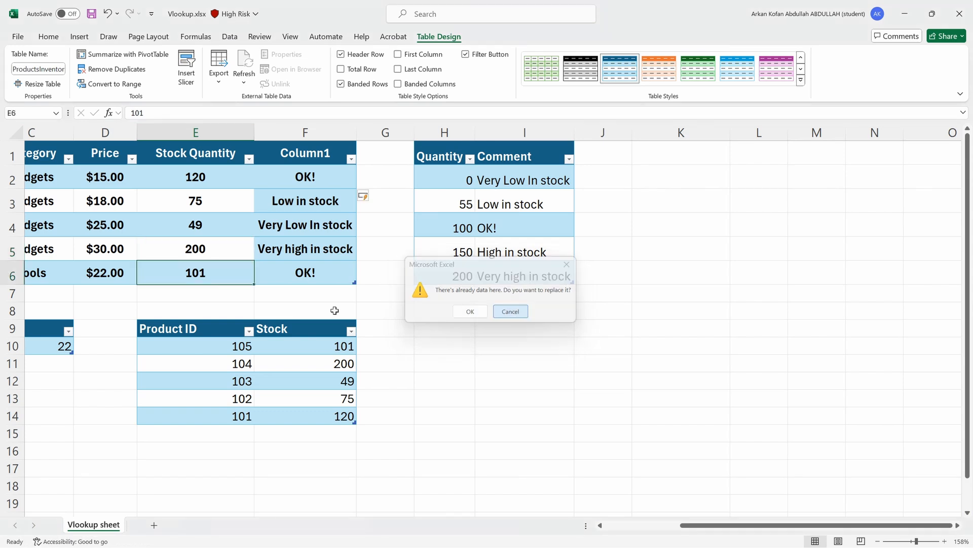
double_click(210, 275)
double_click(198, 272)
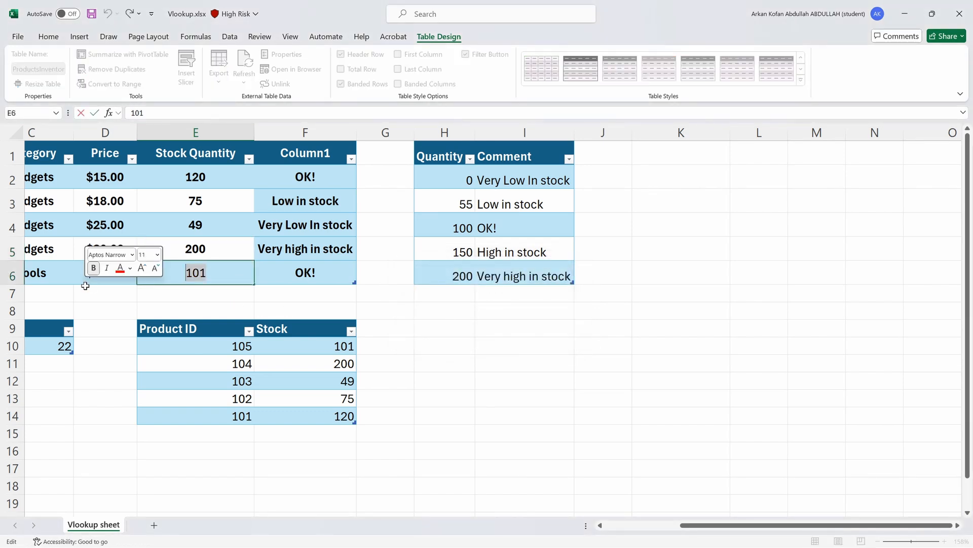
type("345")
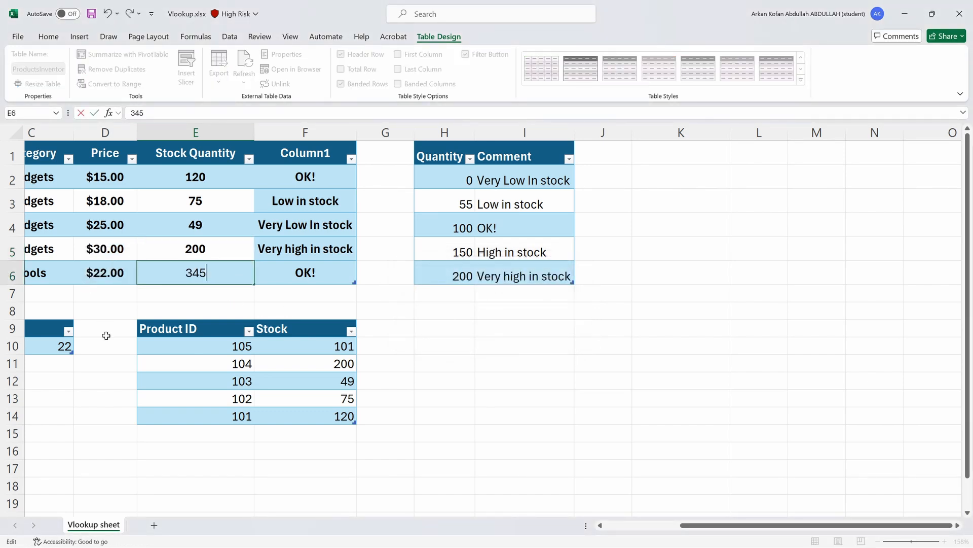
key("Return")
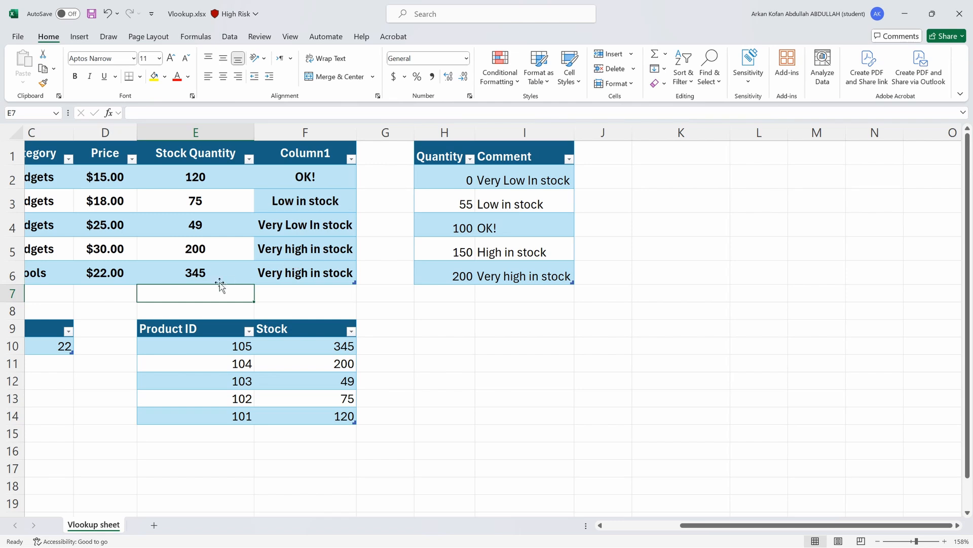
key("ctrl+z")
Step: Set the Stock Quantity of product 103 in E4 to 55
left_click(208, 223)
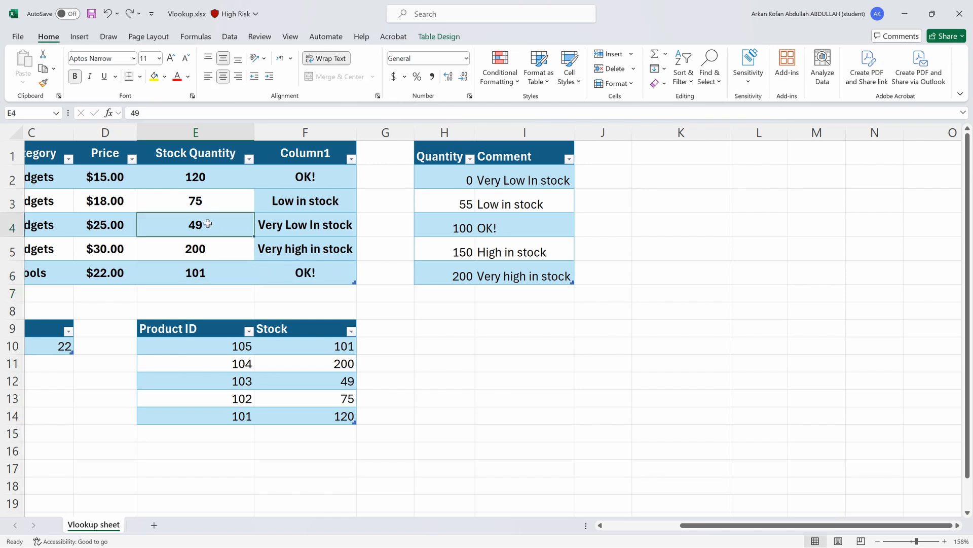
type("55")
key("Return")
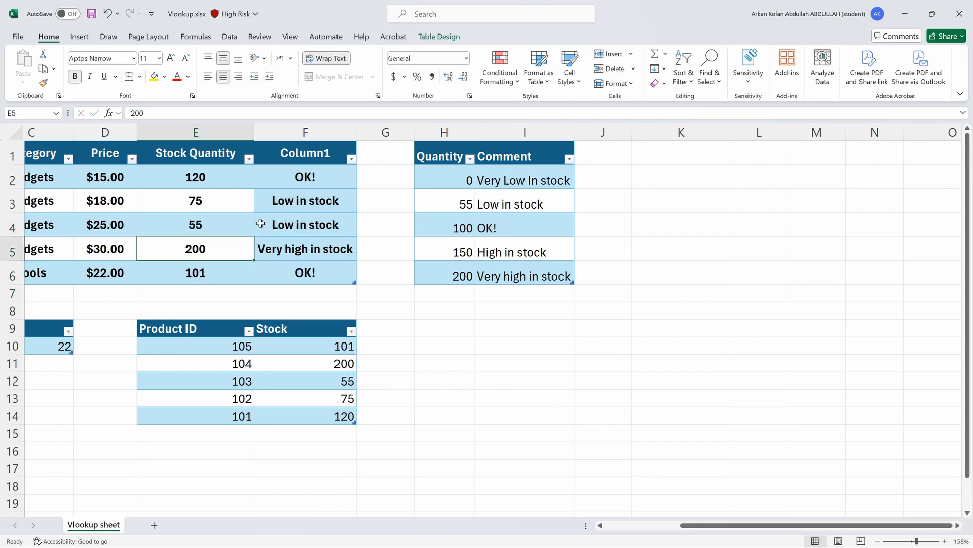
Step: Try a Stock Quantity of 0 in E4 to test its comment and undo the entry
left_click(217, 221)
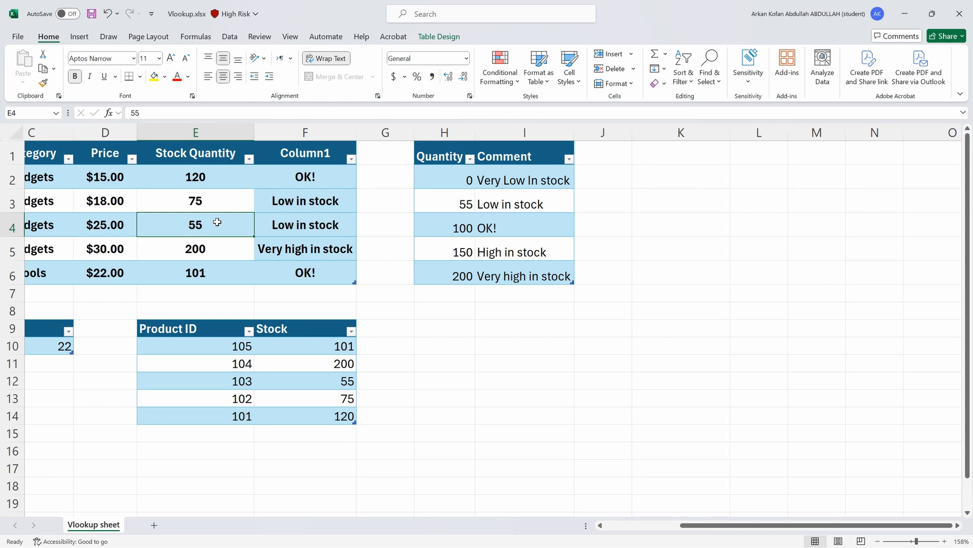
type("0")
key("Return")
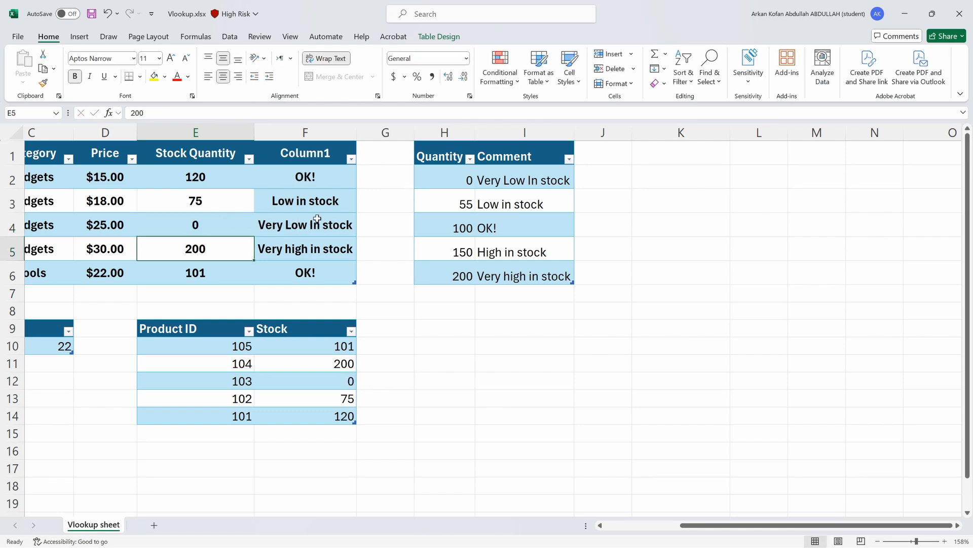
key("ctrl+z")
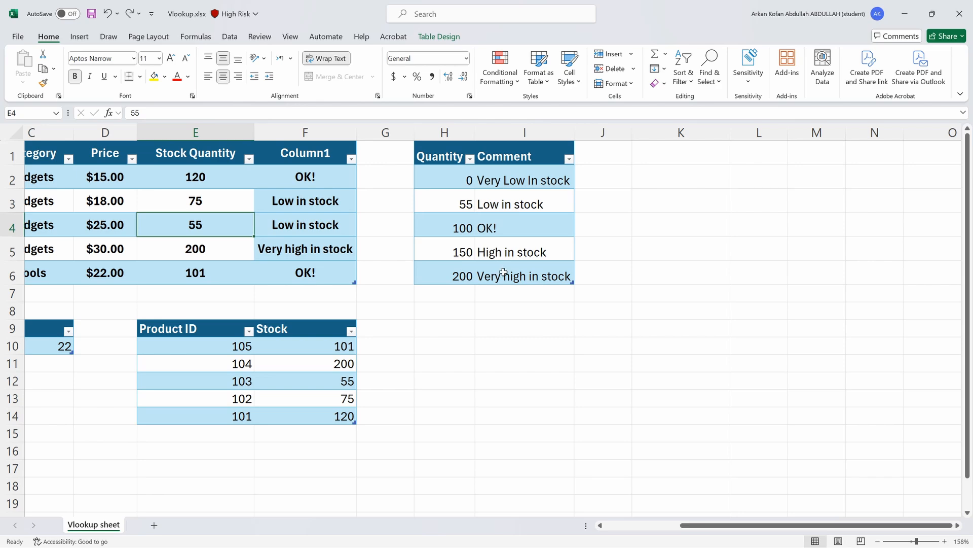
scroll(503, 271, "left", 5)
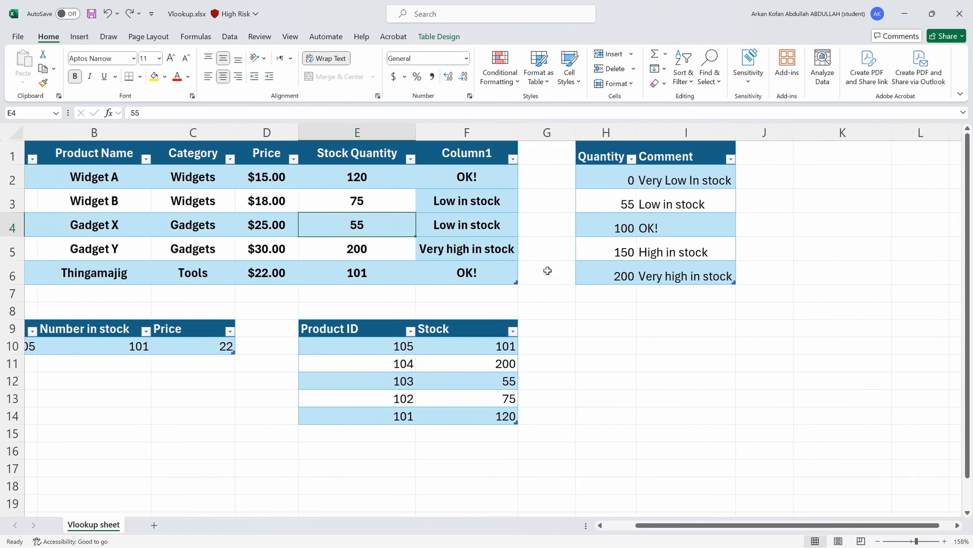
scroll(547, 270, "left", 2)
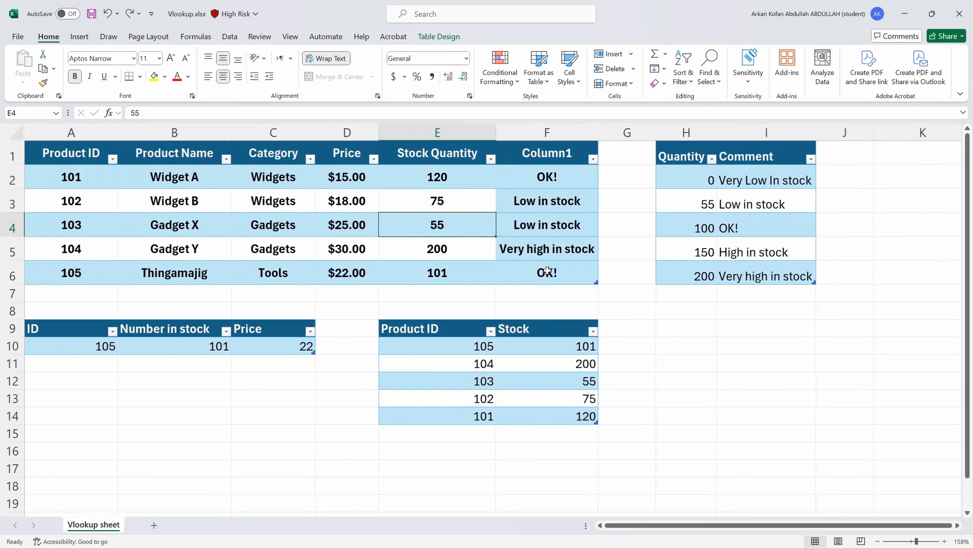